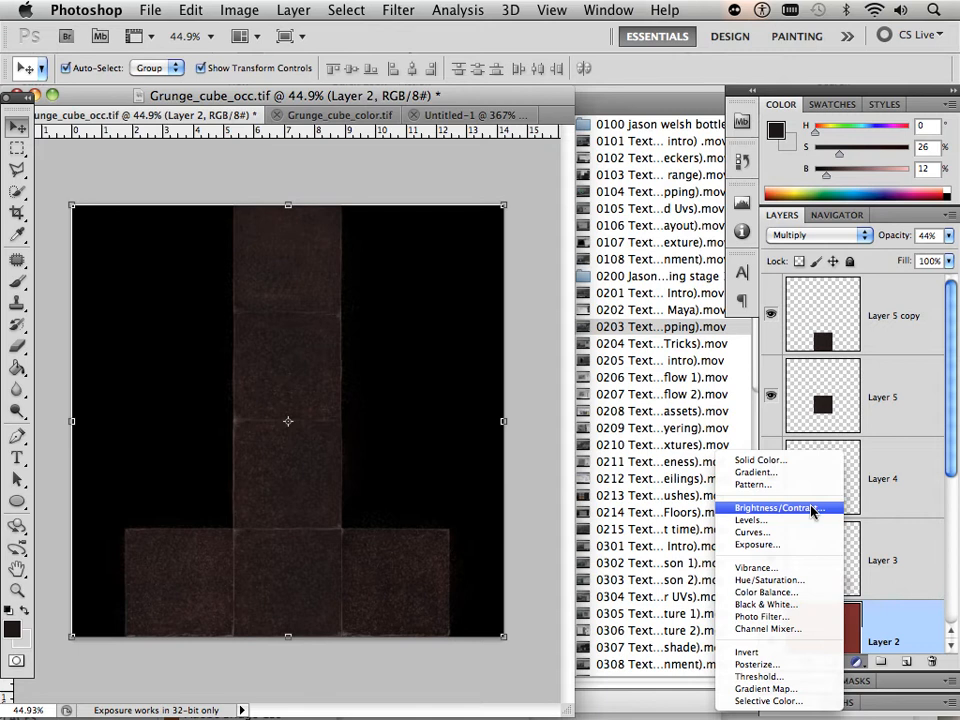
Add a Brightness/Contrast adjustment layer above Layer 2 with brightness 60 and contrast 35.
click(812, 509)
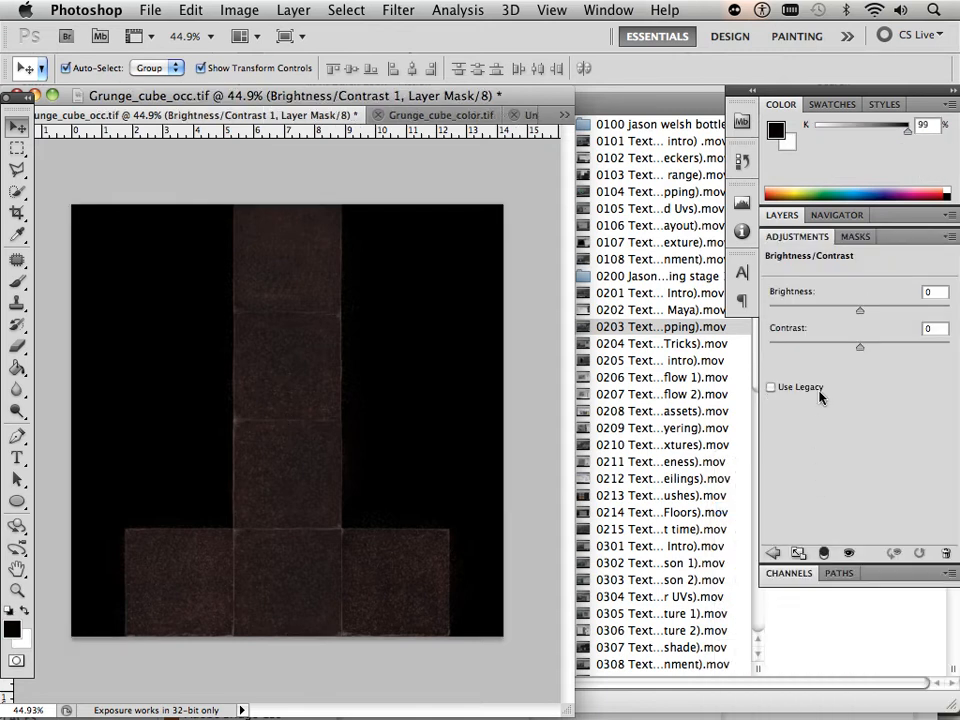
drag(858, 317, 884, 311)
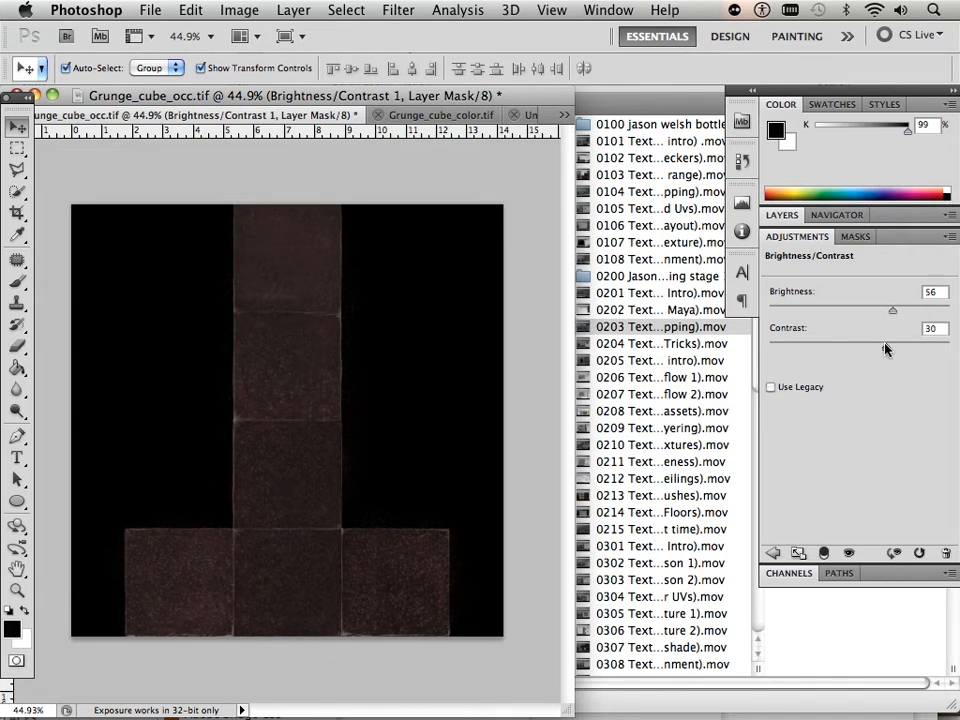
drag(891, 349, 903, 311)
Start saving the occlusion image under a new name as a TIFF copy without layers.
click(148, 10)
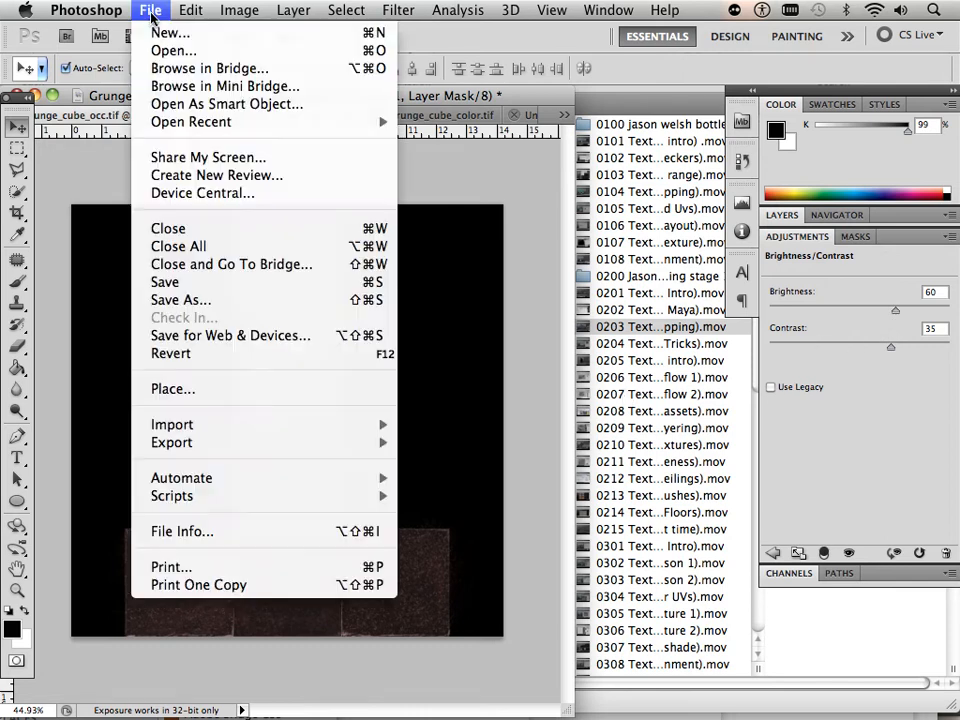
click(218, 302)
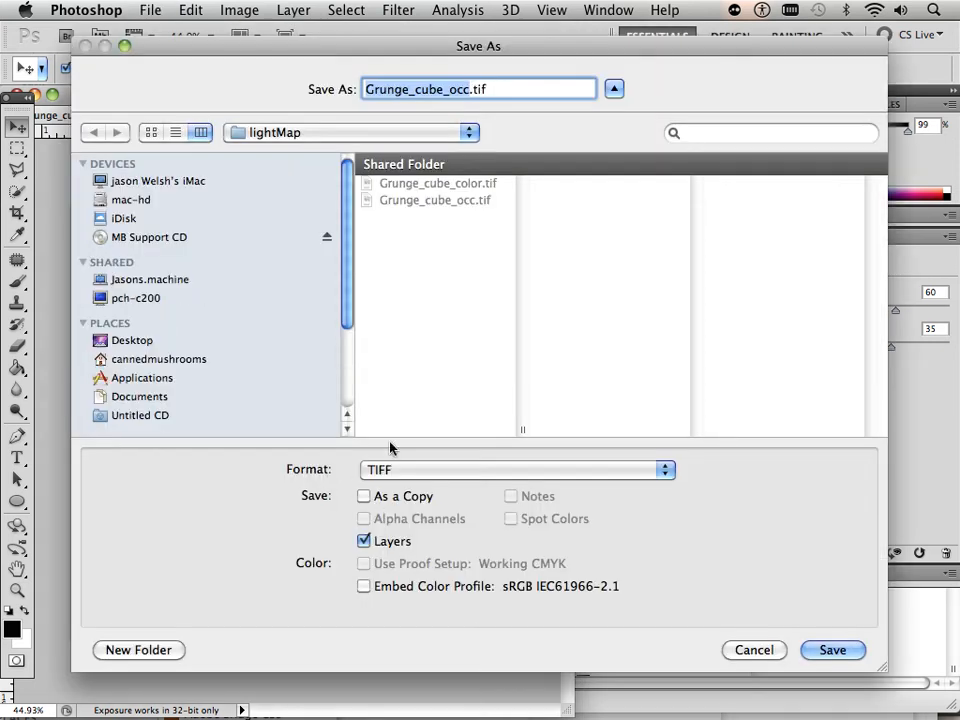
click(380, 541)
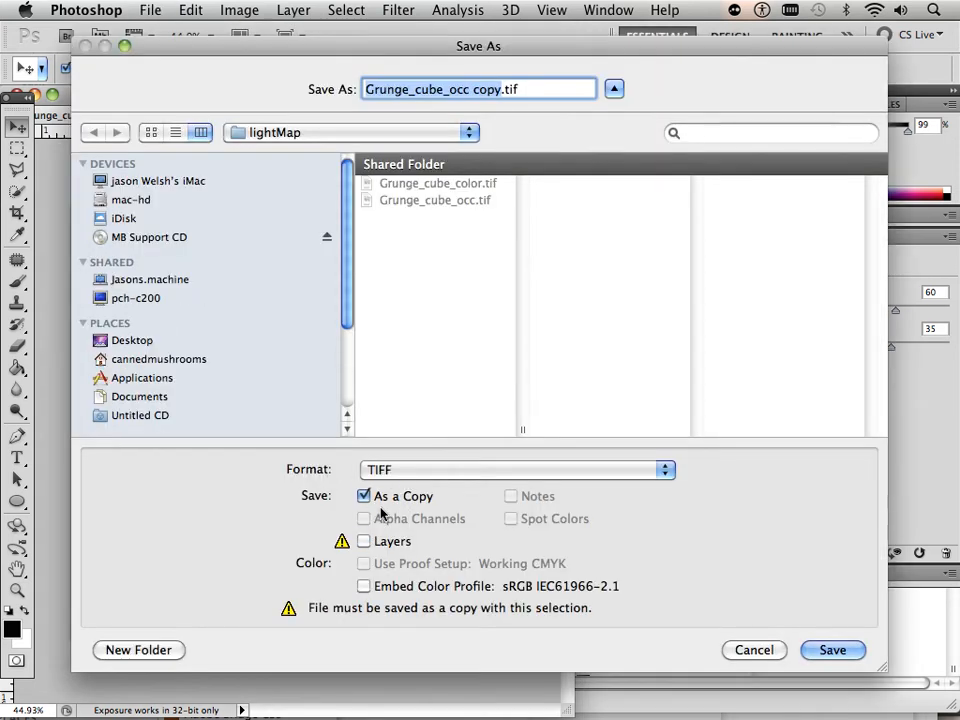
Name the copy Grunge_cube_cm.tif and save it in the grunge_cube folder without image compression.
click(502, 89)
key(Left)
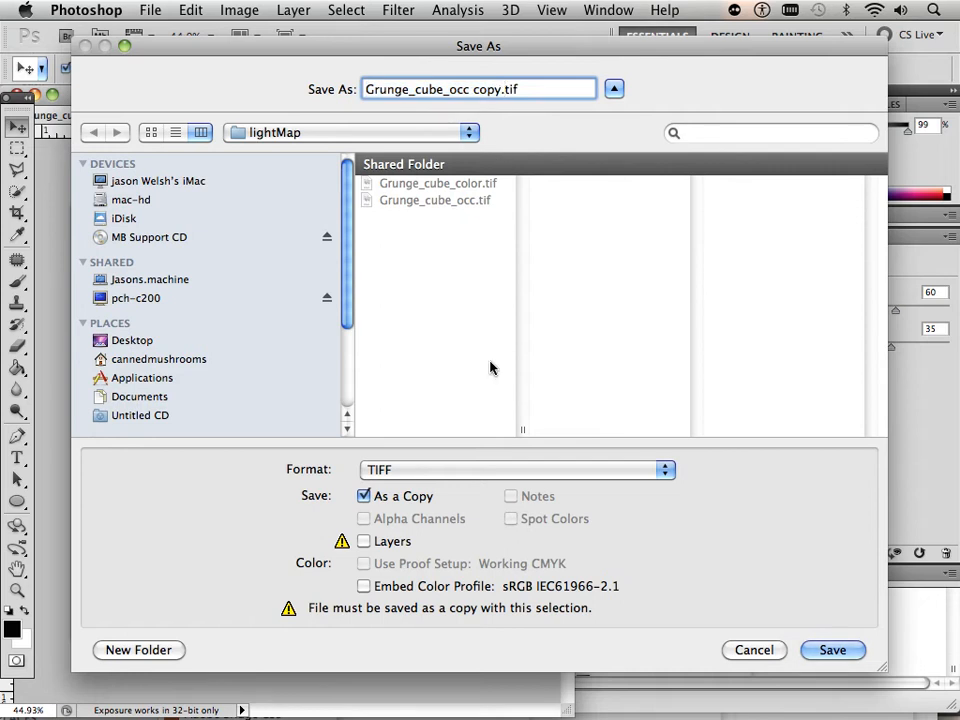
key(BackSpace)
key(BackSpace)
key(BackSpace)
key(BackSpace)
key(BackSpace)
key(BackSpace)
key(BackSpace)
key(BackSpace)
click(436, 133)
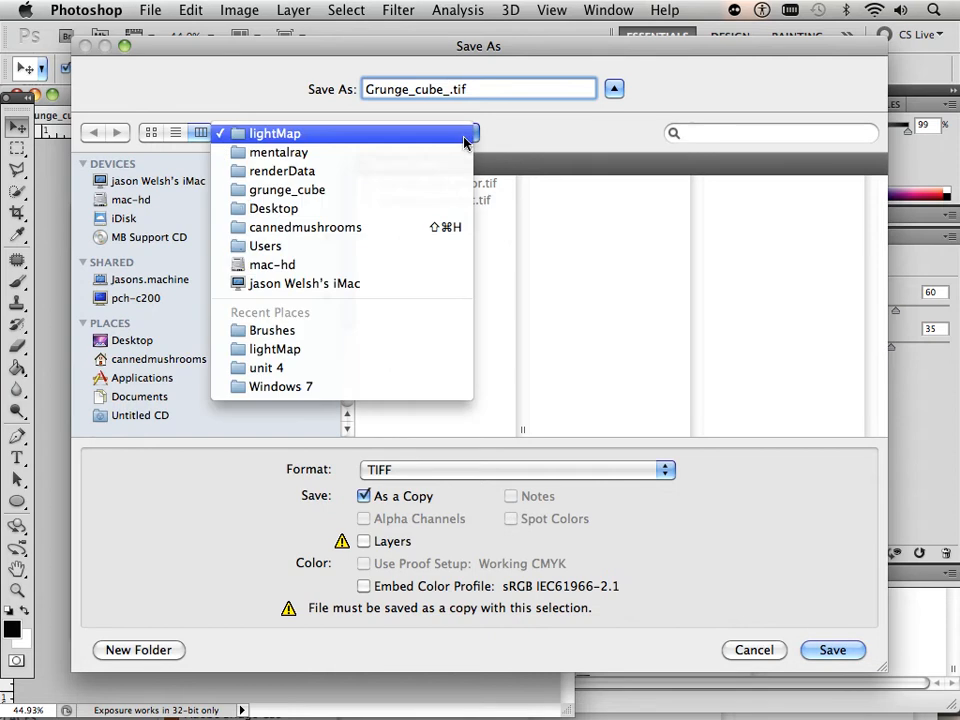
click(418, 198)
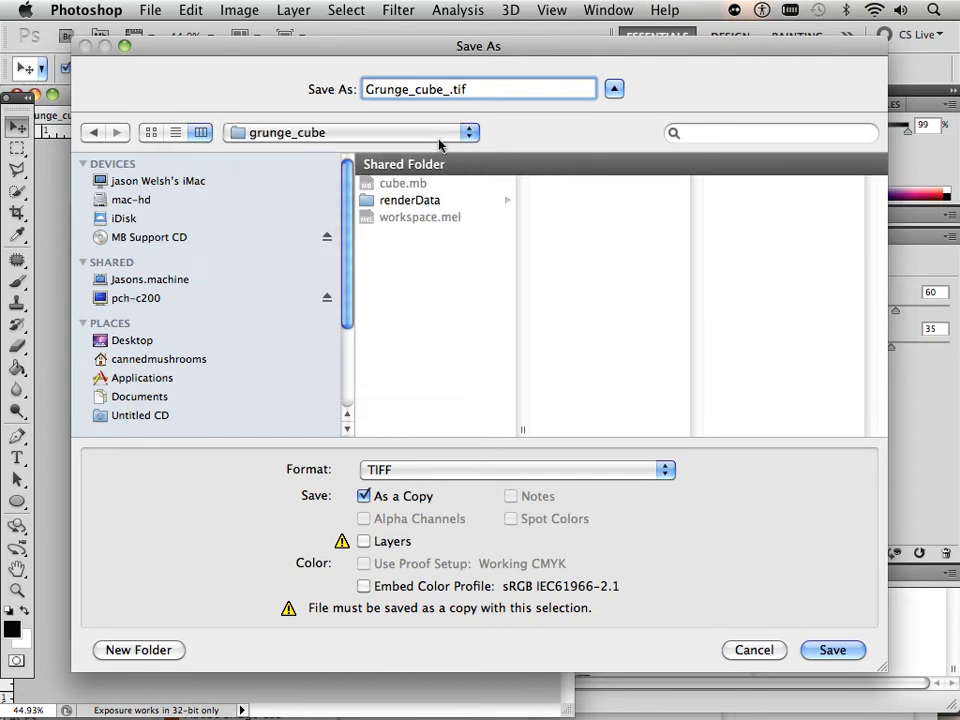
text(cm)
click(840, 655)
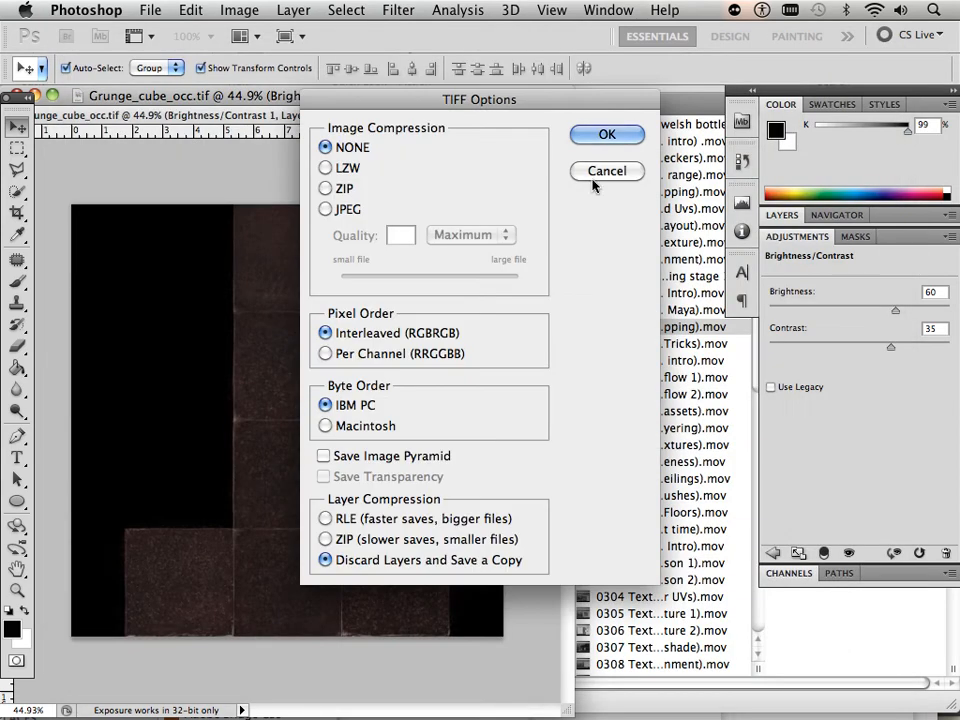
click(606, 140)
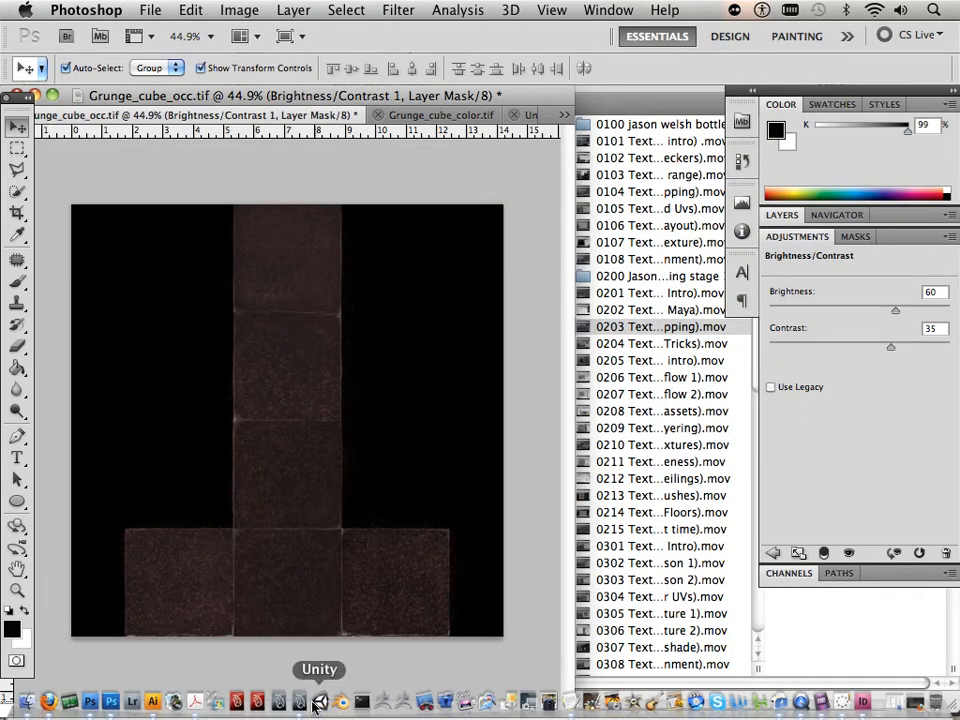
Switch to Maya, open the Hypershade and create a new Blinn material.
click(306, 706)
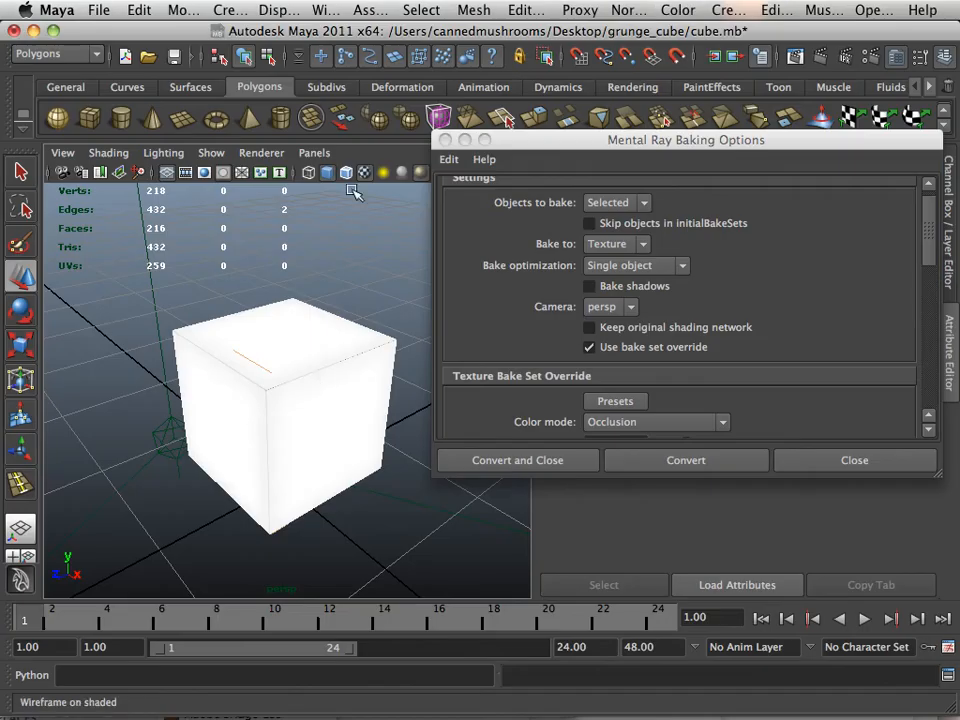
click(333, 327)
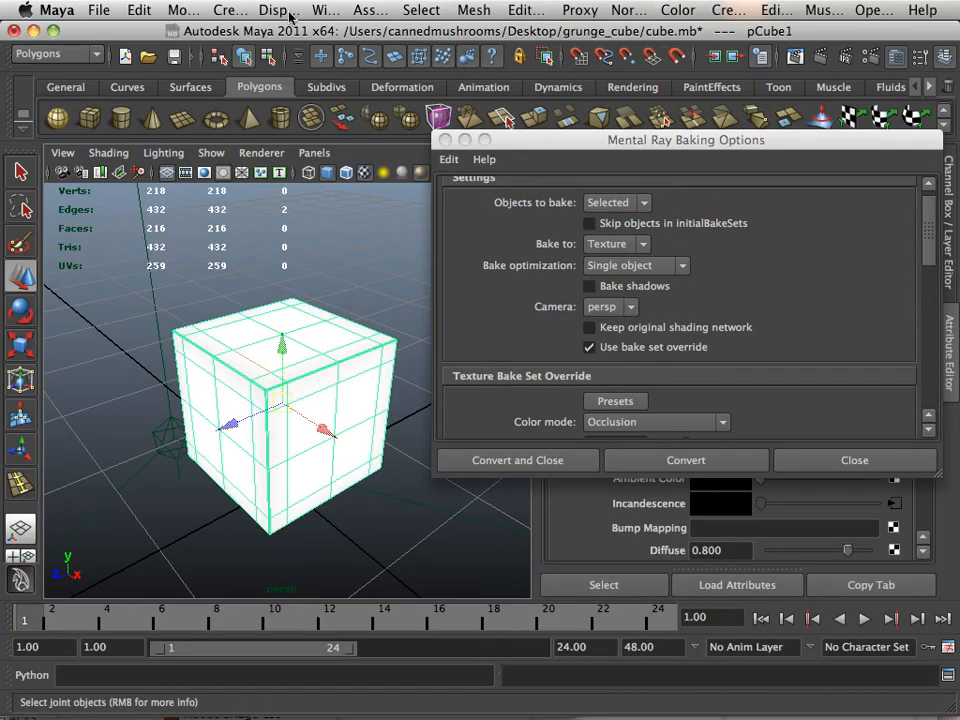
click(470, 12)
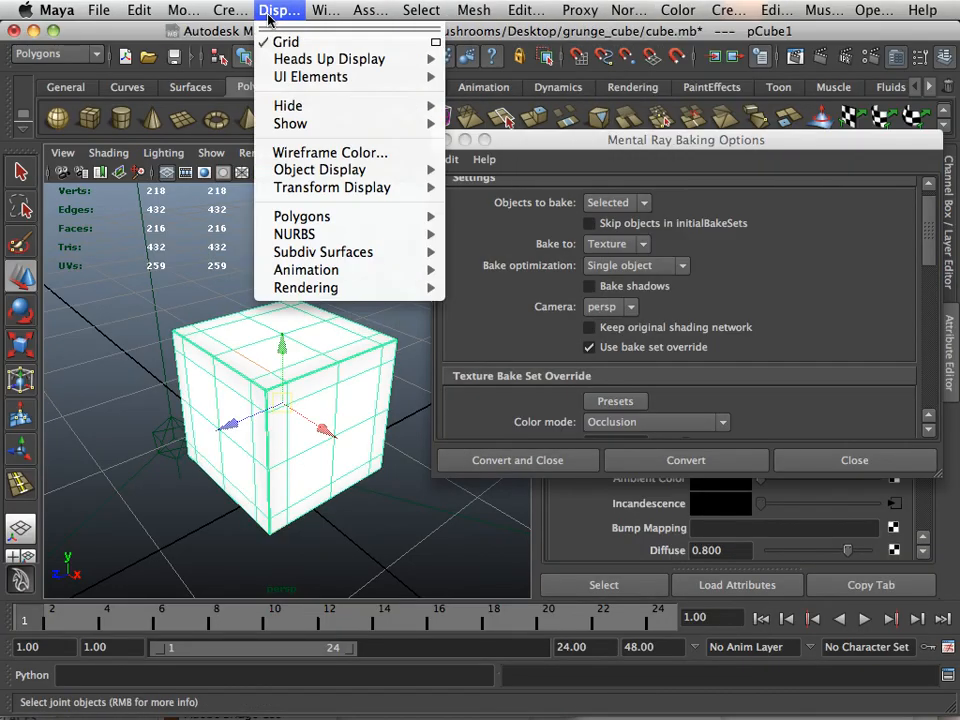
mouse_move(400, 60)
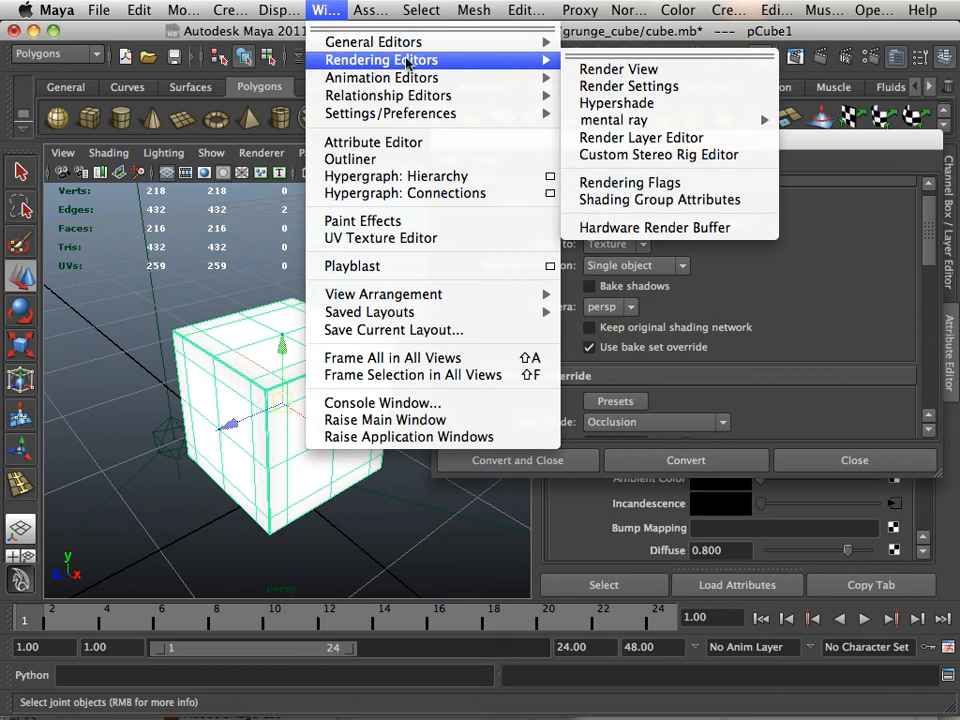
click(610, 101)
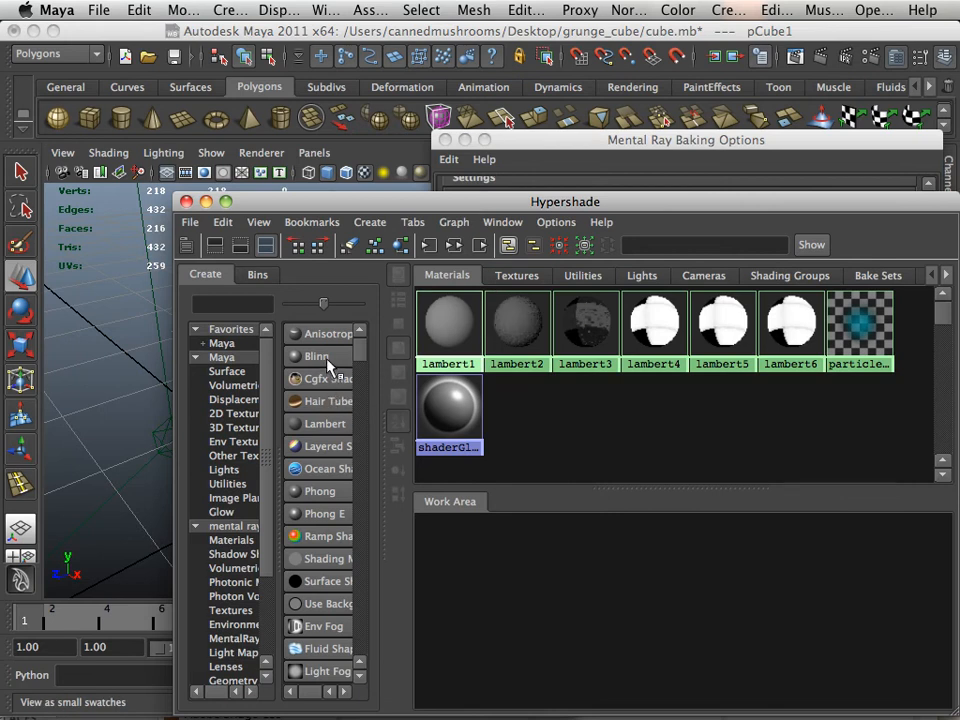
click(318, 356)
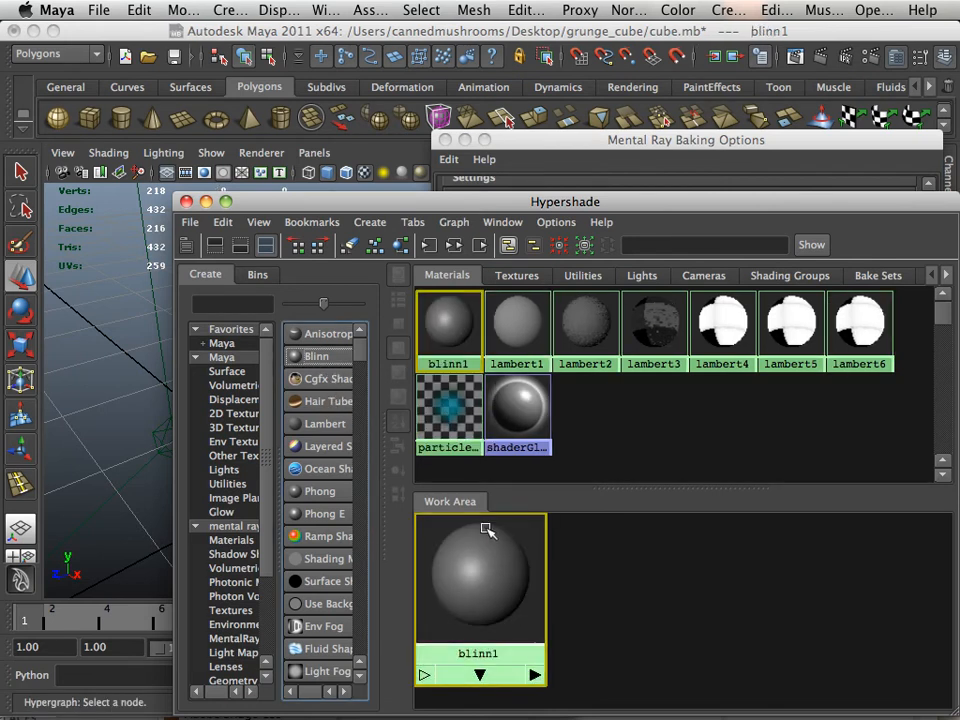
Show the scene's textures in the Hypershade and open the Desktop's grunge_cube folder in Finder.
click(517, 275)
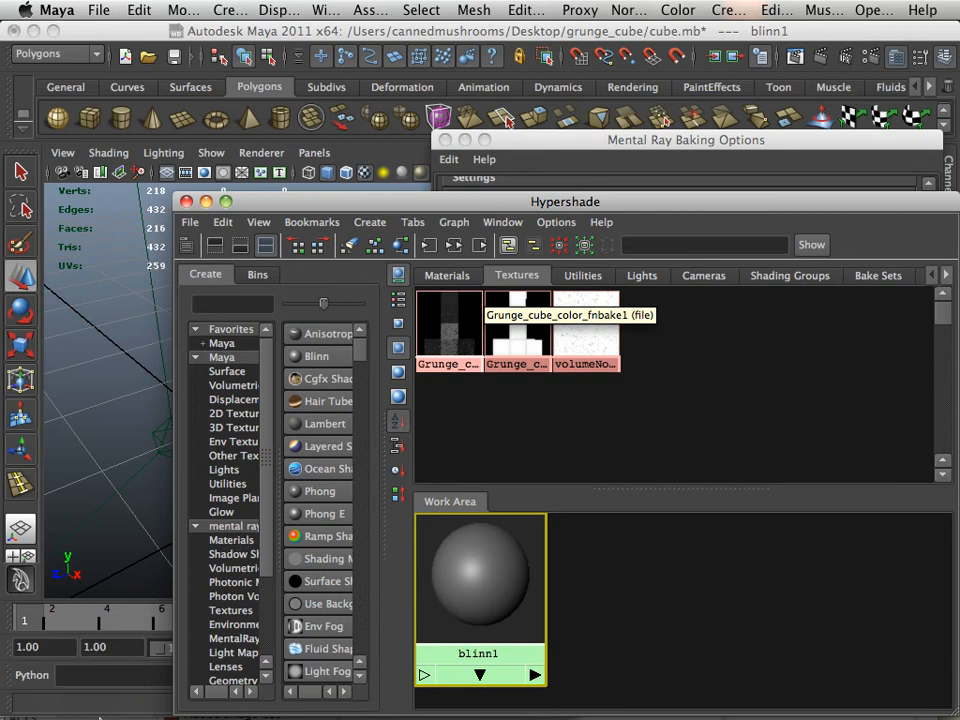
mouse_move(95, 712)
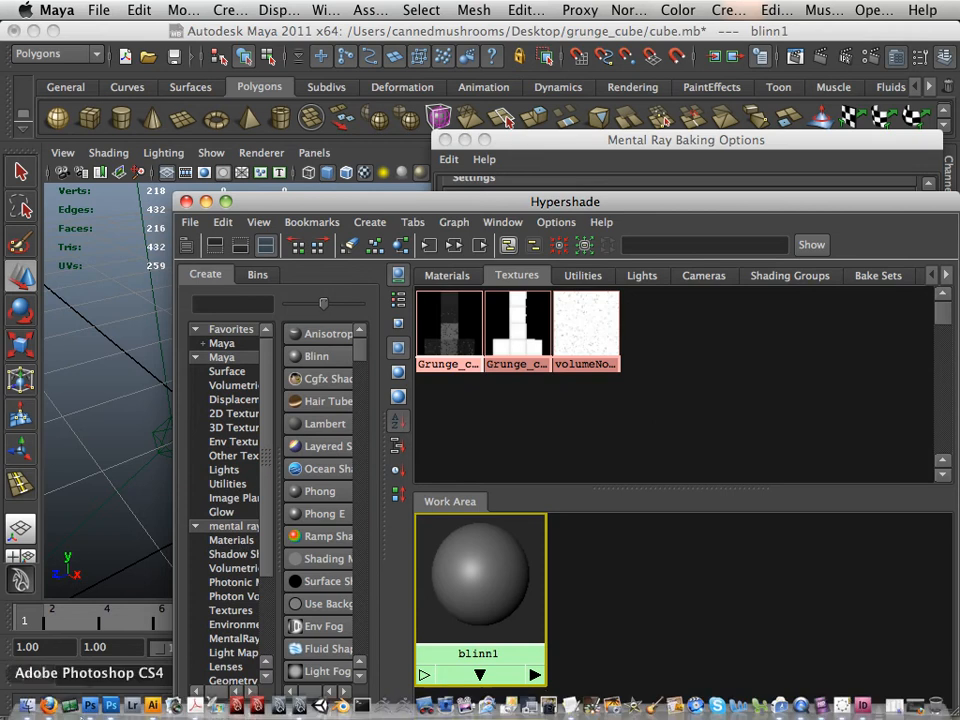
click(28, 706)
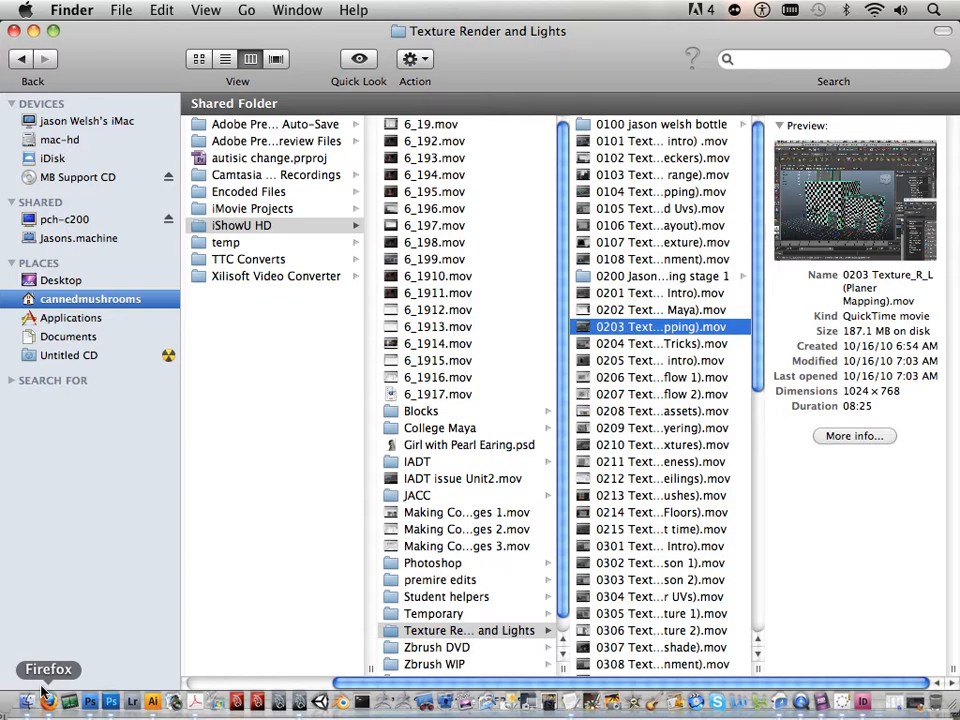
click(62, 280)
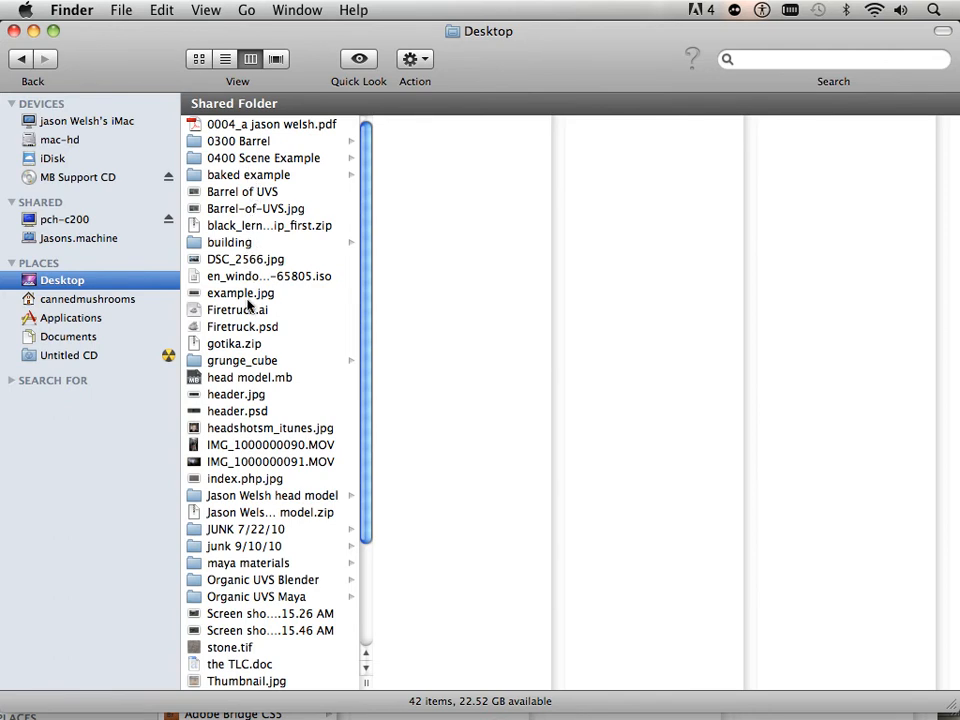
click(245, 361)
Clear the overlapping Finder and baking options windows away and import Grunge_cube_cm.tif into the Hypershade as a texture.
drag(495, 71, 491, 572)
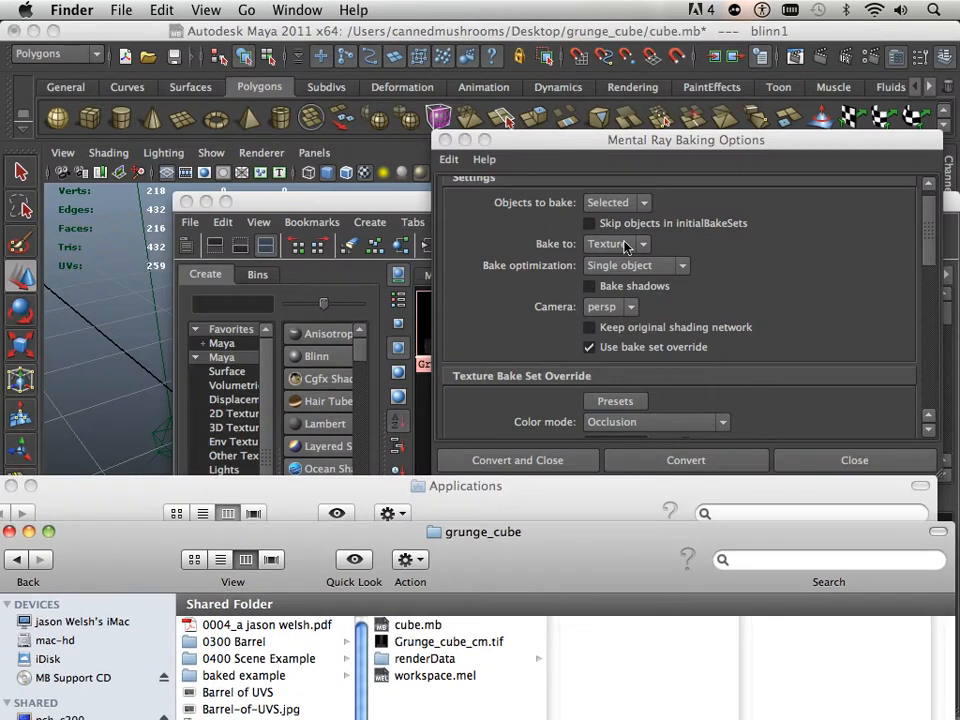
click(455, 160)
click(120, 501)
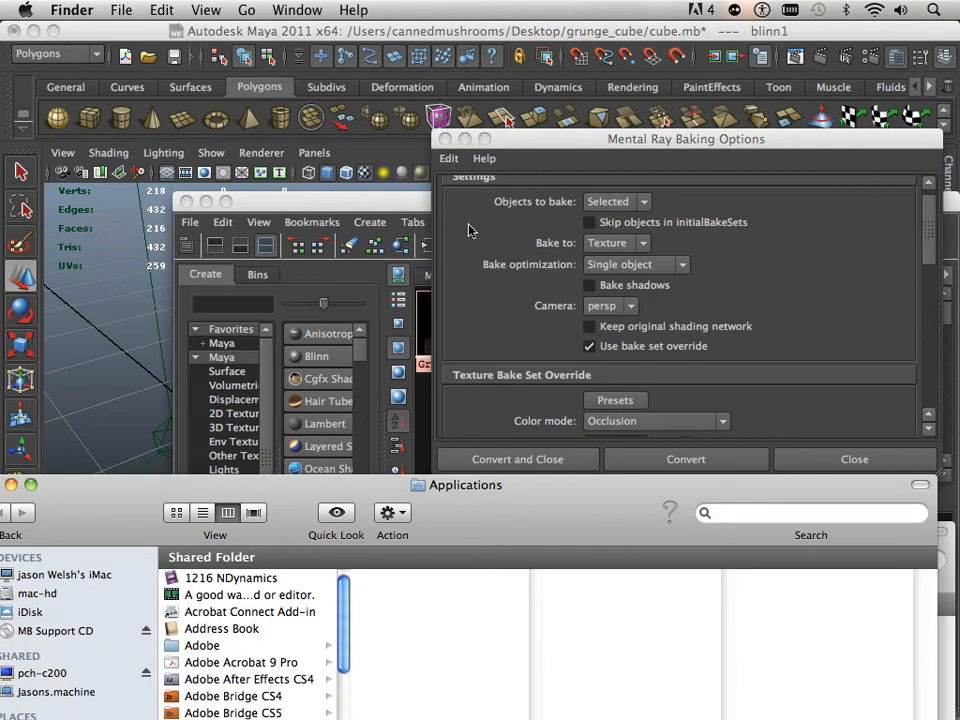
drag(473, 540, 415, 718)
click(518, 554)
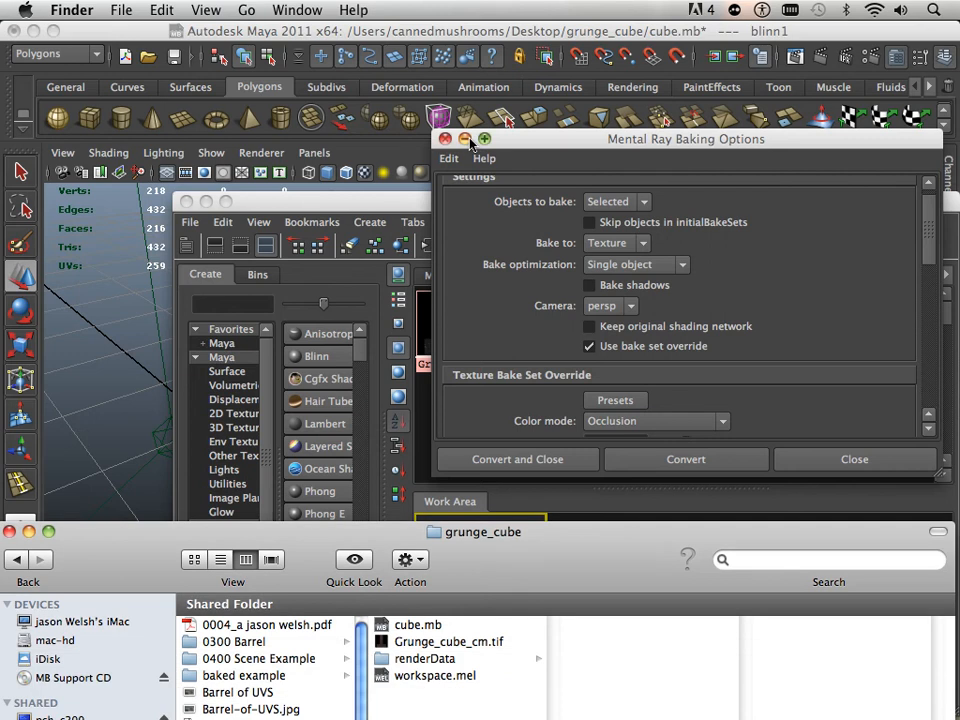
click(465, 139)
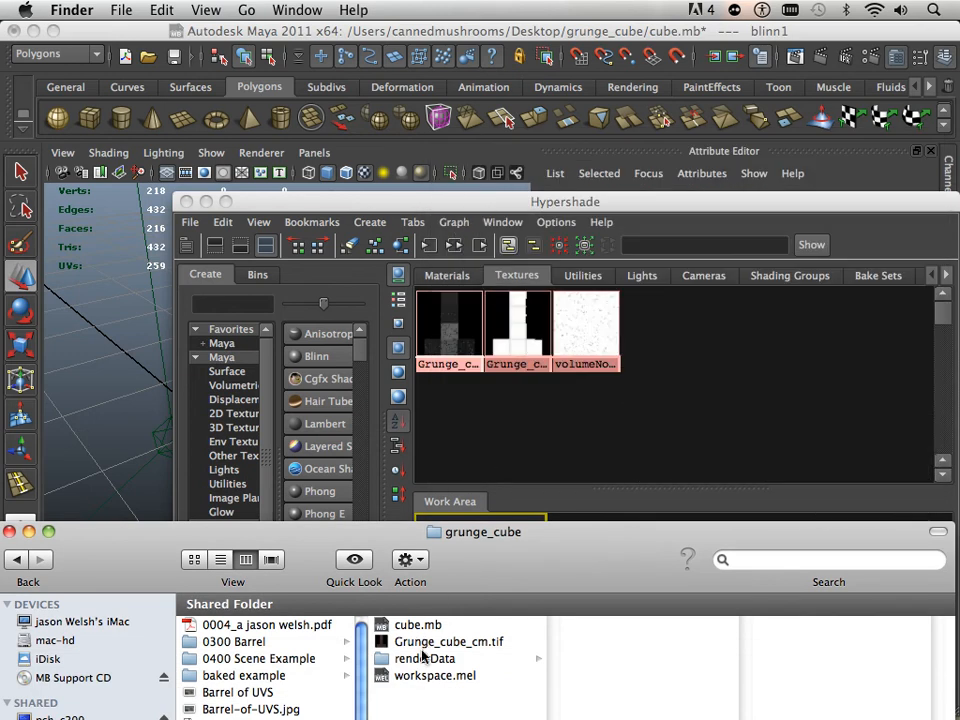
drag(448, 641, 659, 421)
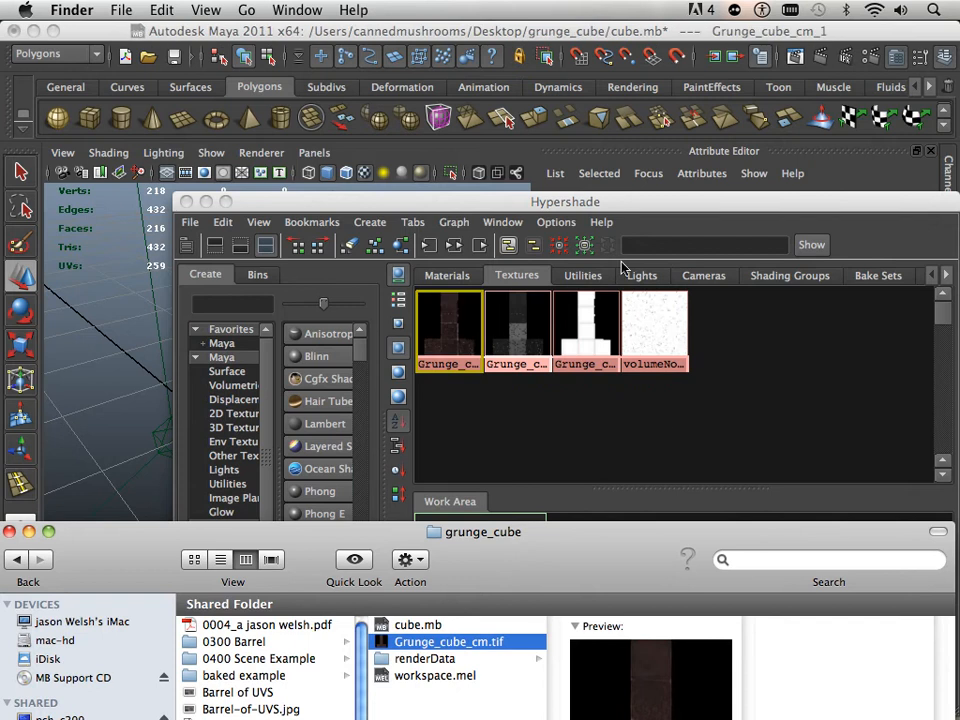
Connect the imported Grunge_cube_cm texture to the color of the blinn1 material.
drag(504, 207, 514, 36)
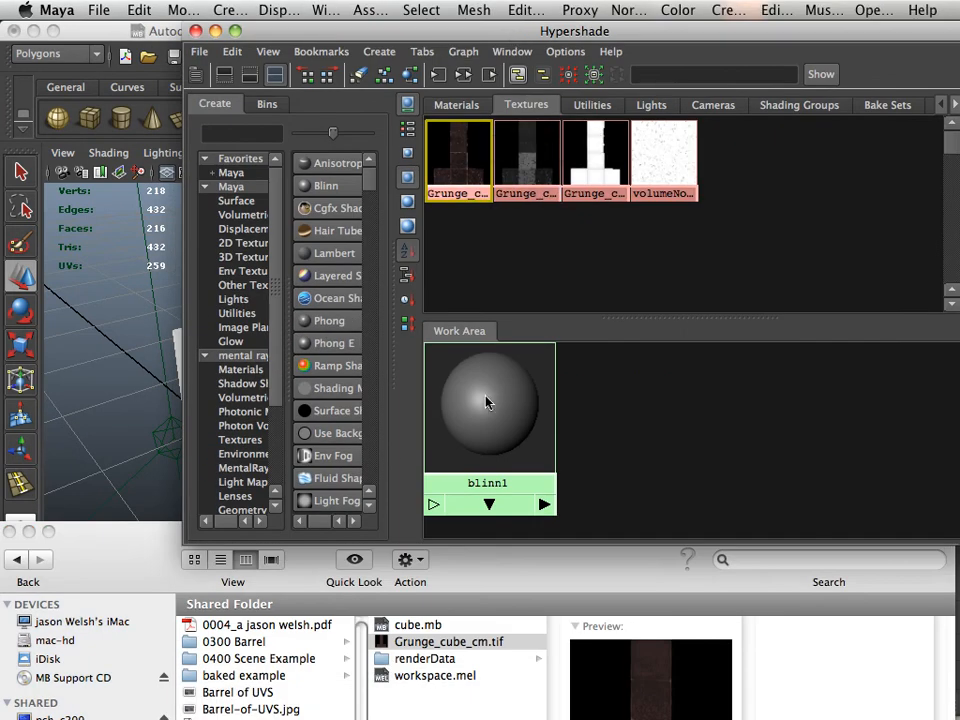
middle_drag(465, 157, 511, 428)
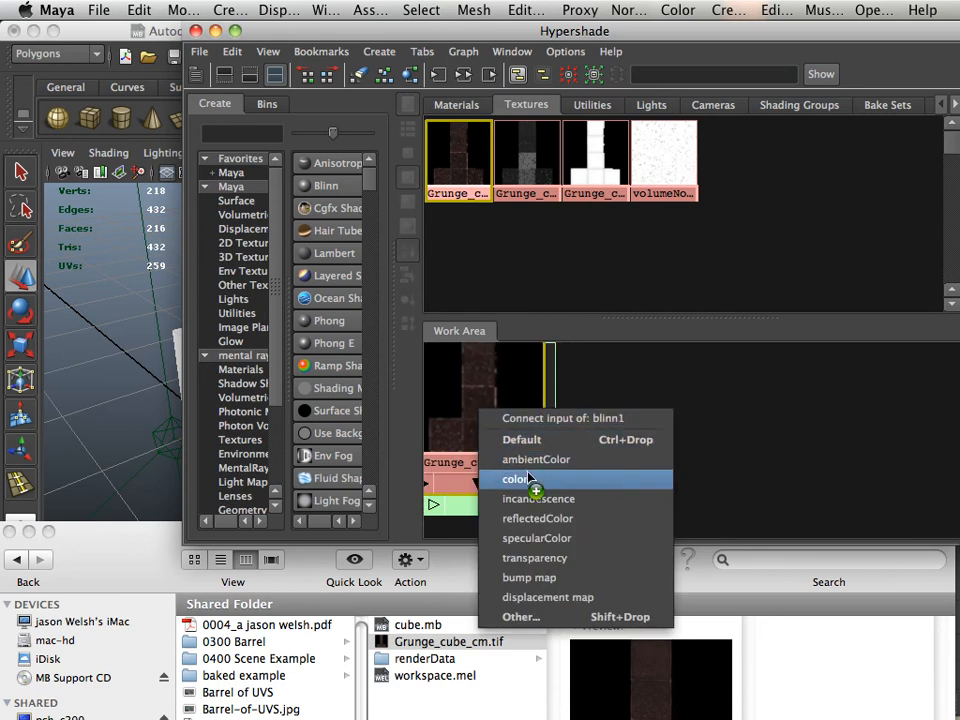
click(530, 440)
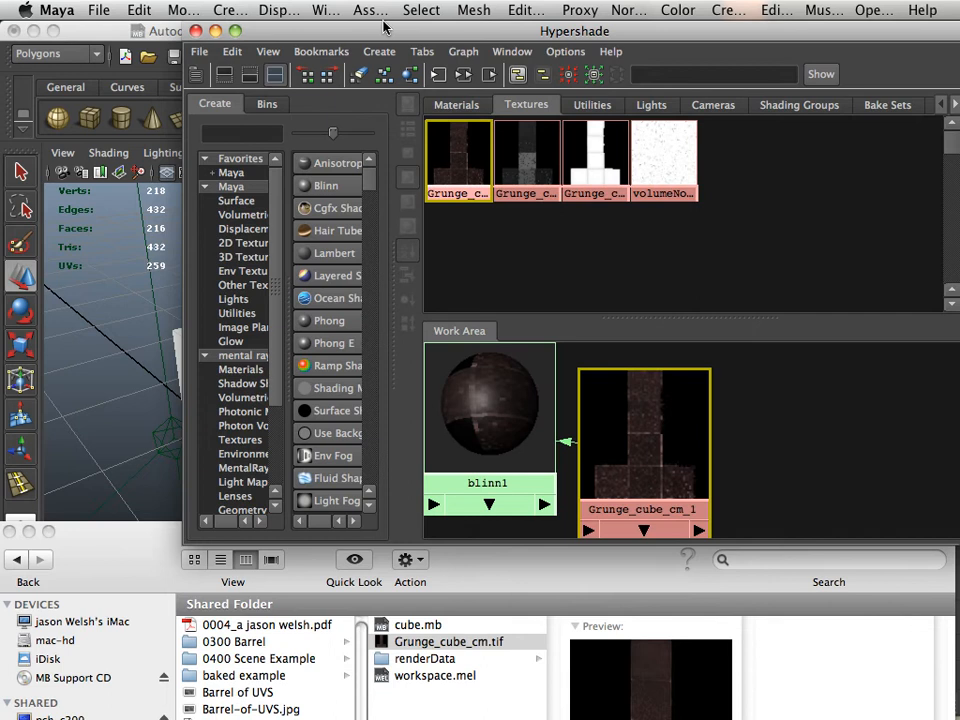
Move the Hypershade off the cube, assign the blinn1 material to the cube and deselect it.
drag(385, 28, 641, 35)
middle_drag(745, 405, 326, 406)
click(390, 377)
Examine the textured cube's faces, edges and seams up close from several angles.
alt+drag(393, 380, 309, 364)
click(424, 390)
alt+right_drag(309, 364, 419, 402)
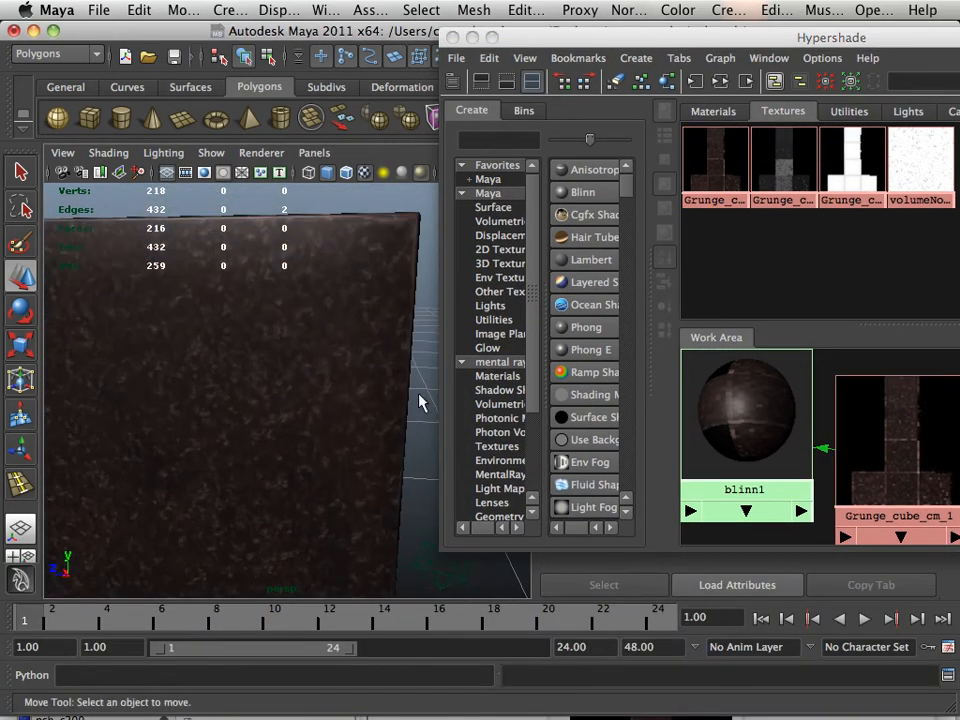
alt+middle_drag(354, 366, 350, 414)
alt+drag(350, 414, 352, 375)
alt+right_drag(352, 375, 277, 374)
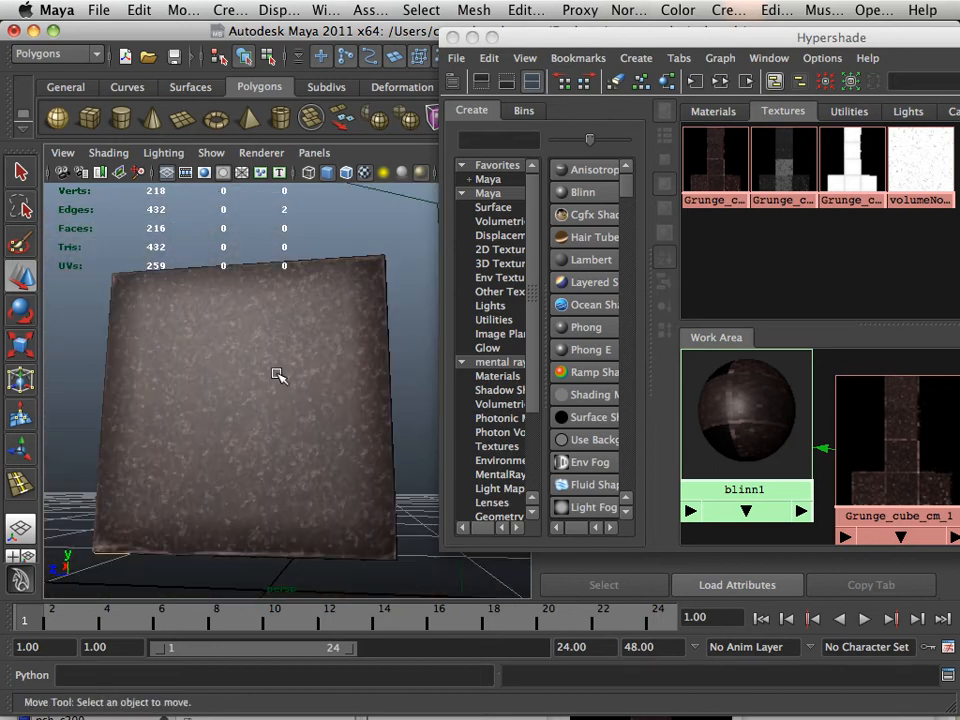
alt+drag(277, 374, 409, 416)
alt+right_drag(409, 416, 259, 422)
alt+drag(259, 422, 291, 463)
alt+right_drag(291, 463, 378, 470)
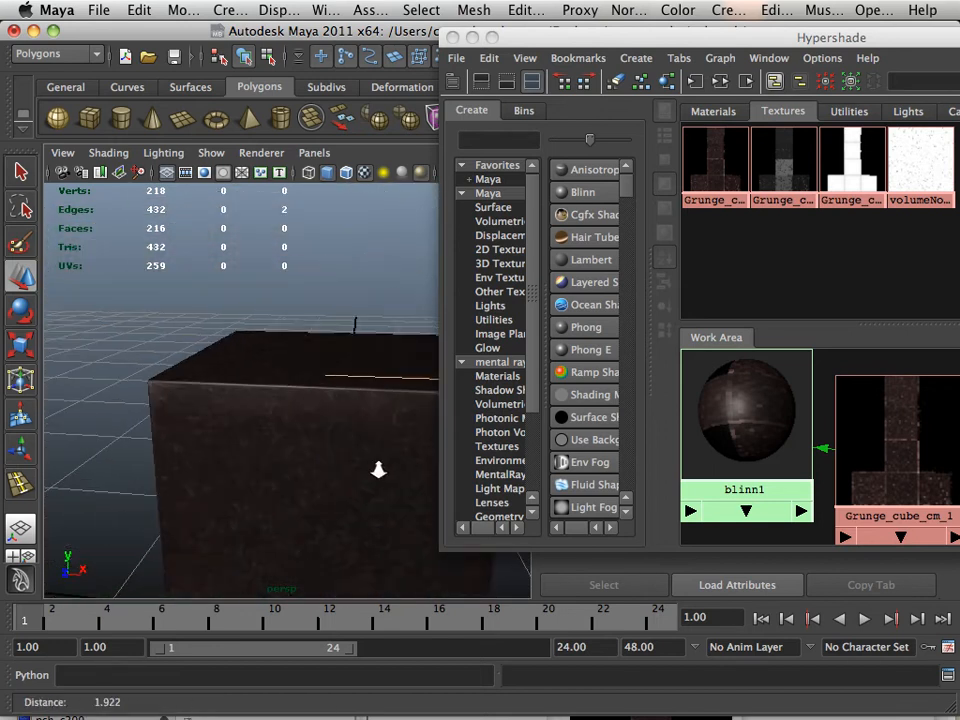
alt+drag(378, 470, 422, 461)
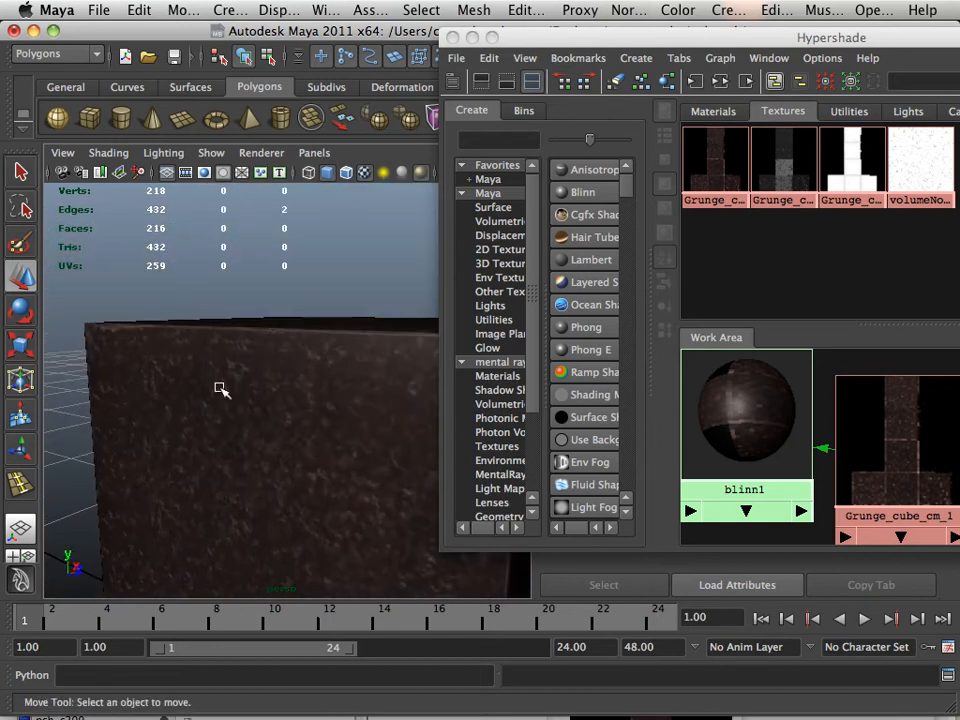
mouse_move(220, 389)
alt+mouse_down()
mouse_move(214, 364)
mouse_move(360, 388)
mouse_move(311, 407)
mouse_move(364, 377)
mouse_move(272, 375)
mouse_move(358, 334)
mouse_move(420, 360)
mouse_move(369, 396)
mouse_move(354, 463)
mouse_move(324, 401)
mouse_move(220, 451)
mouse_move(208, 386)
alt+mouse_up()
alt+right_drag(208, 386, 294, 399)
alt+drag(294, 399, 399, 388)
alt+right_drag(399, 388, 281, 386)
alt+drag(281, 386, 328, 369)
alt+right_drag(328, 369, 249, 339)
alt+drag(249, 339, 343, 349)
alt+right_drag(343, 349, 281, 386)
alt+drag(281, 386, 263, 445)
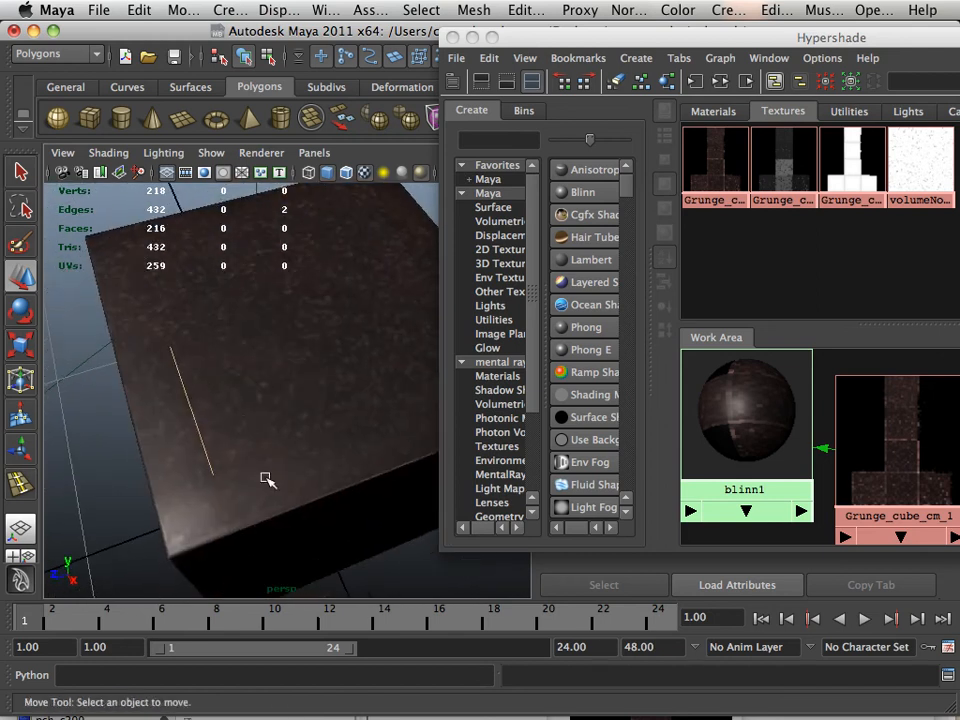
Switch to Photoshop, clear the baking options window away and move the Brightness/Contrast adjustment layer above all other layers.
mouse_move(334, 714)
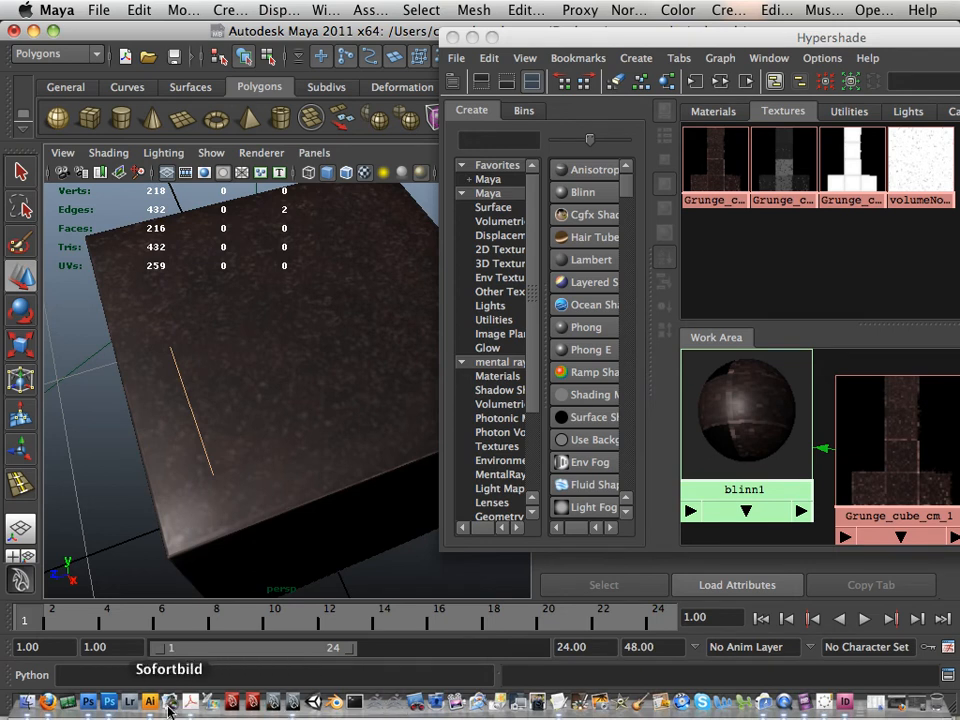
click(110, 703)
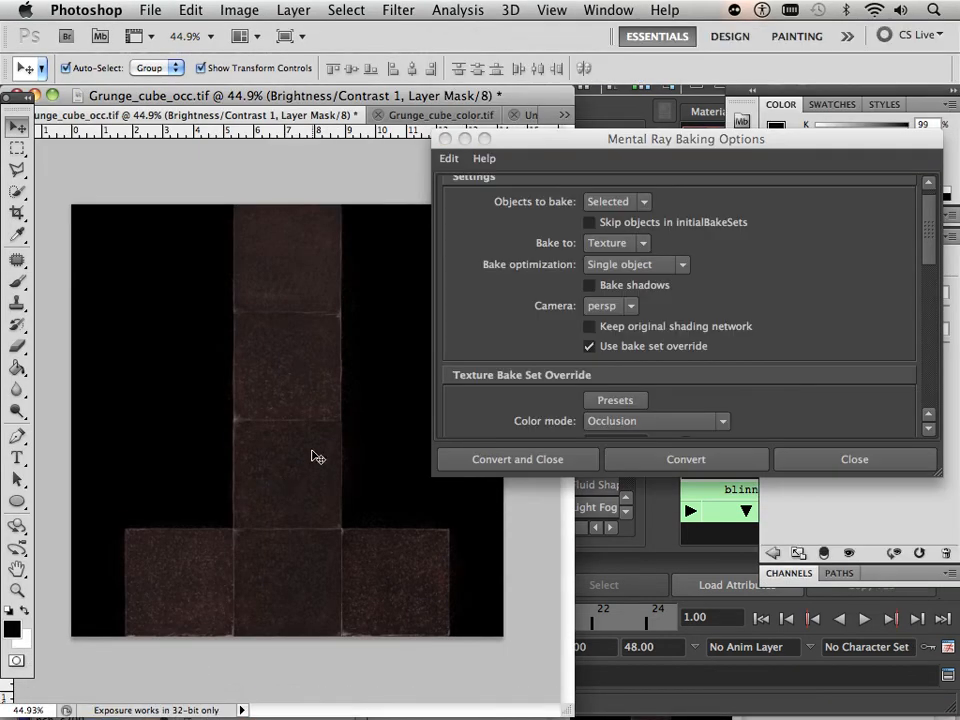
drag(557, 149, 528, 366)
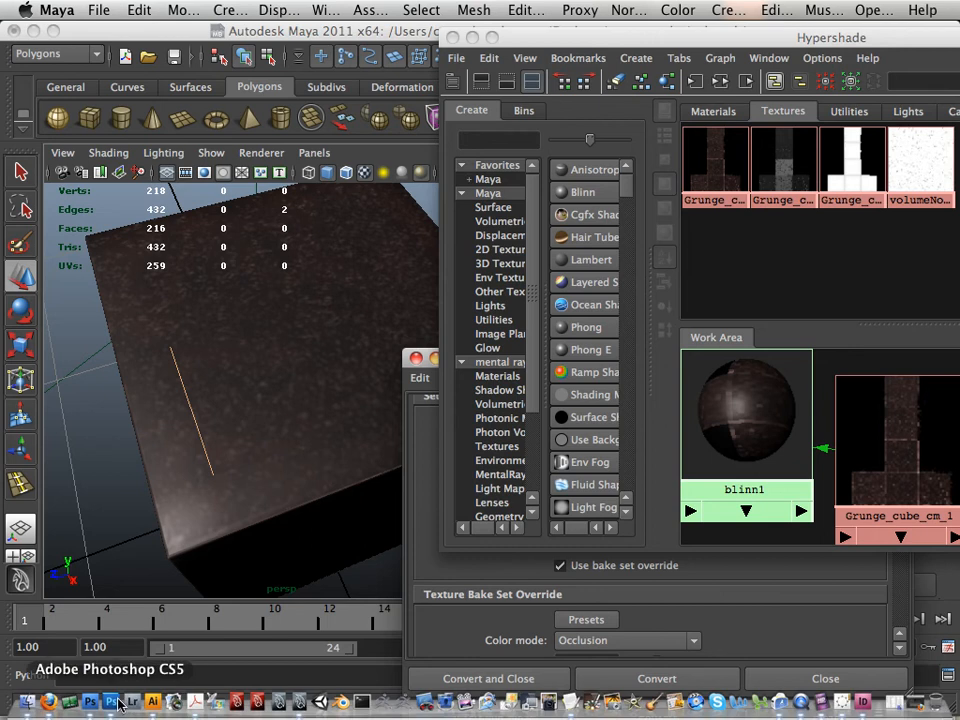
click(110, 705)
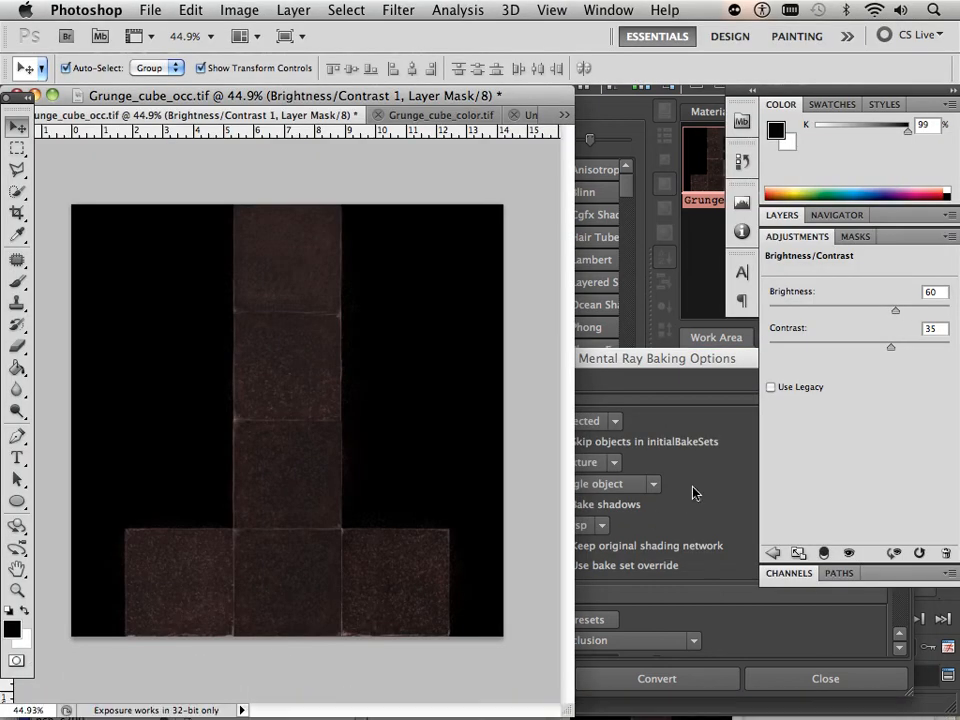
click(783, 215)
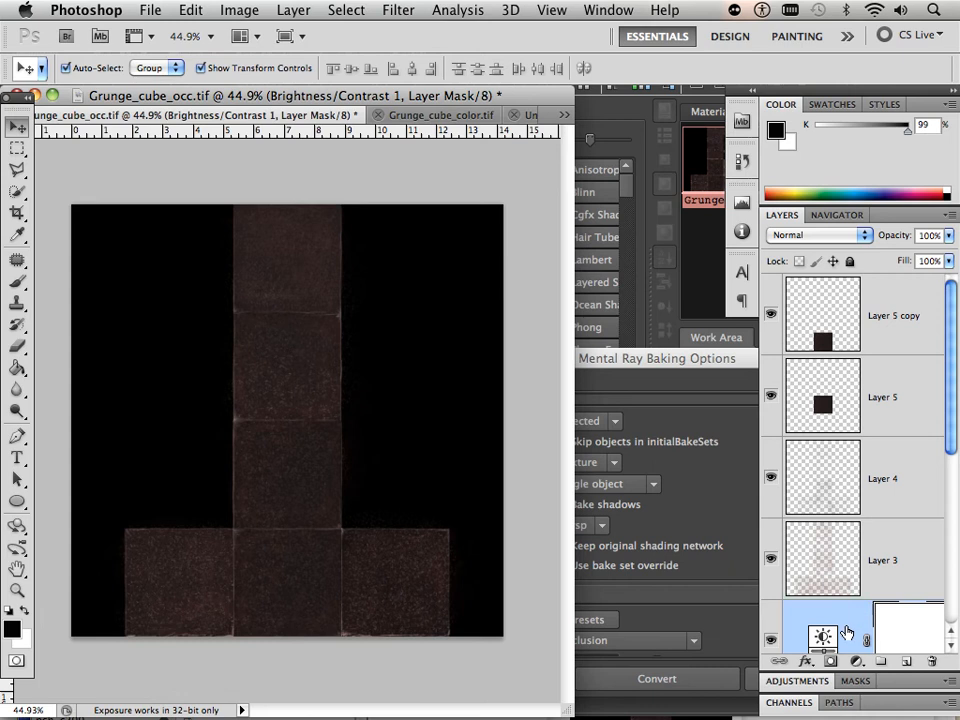
drag(845, 632, 840, 296)
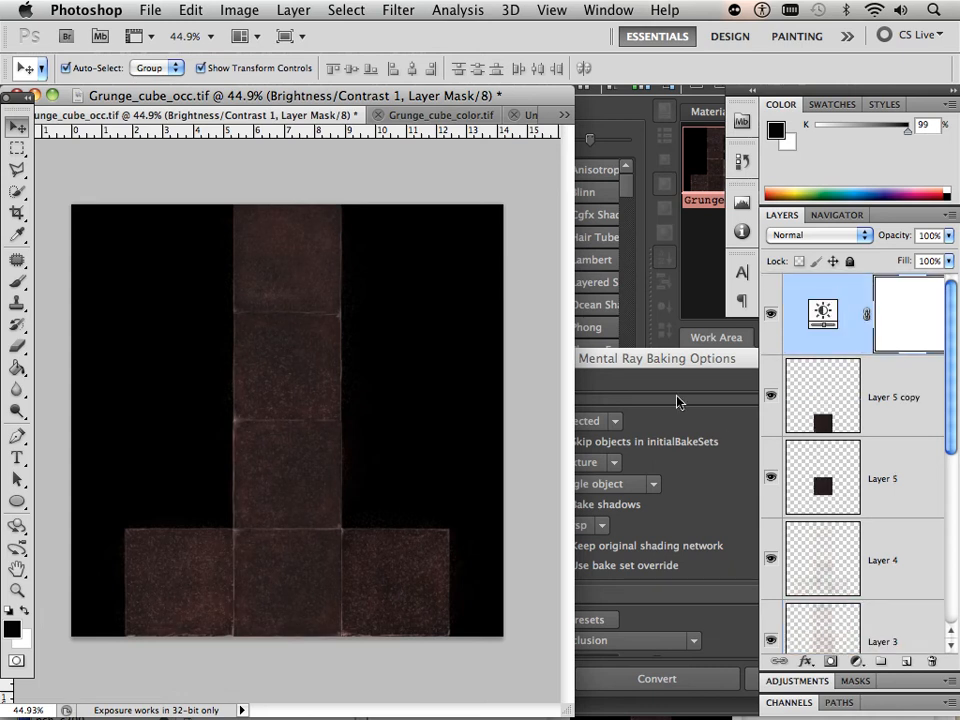
Save a copy without layers as TIFF in the grunge_cube folder, replacing the existing Grunge_cube_cm.tif.
click(150, 10)
click(186, 300)
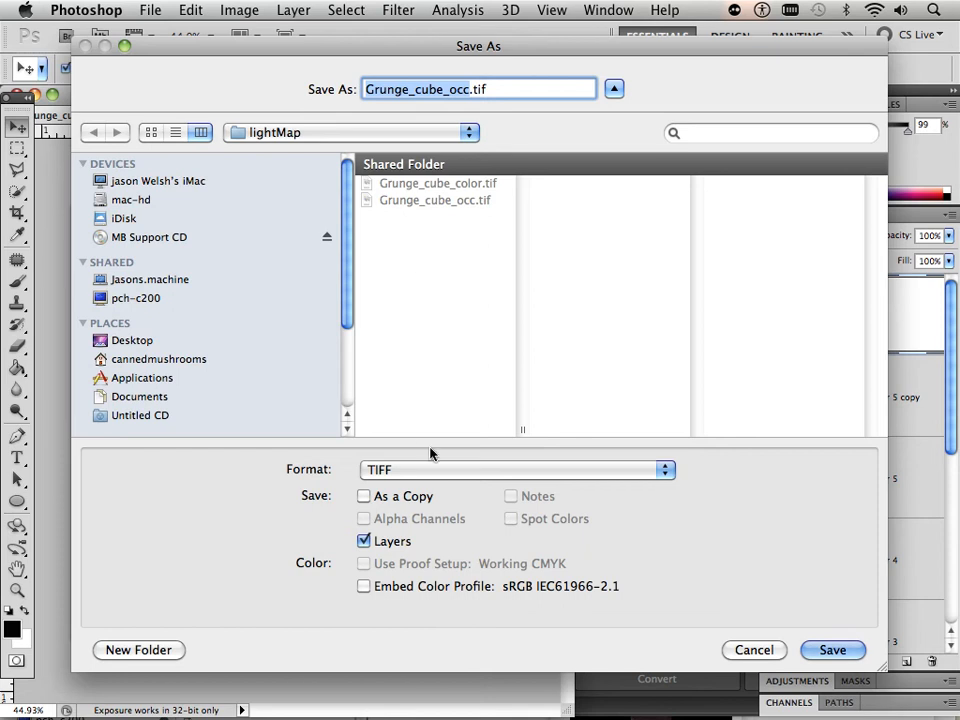
click(275, 132)
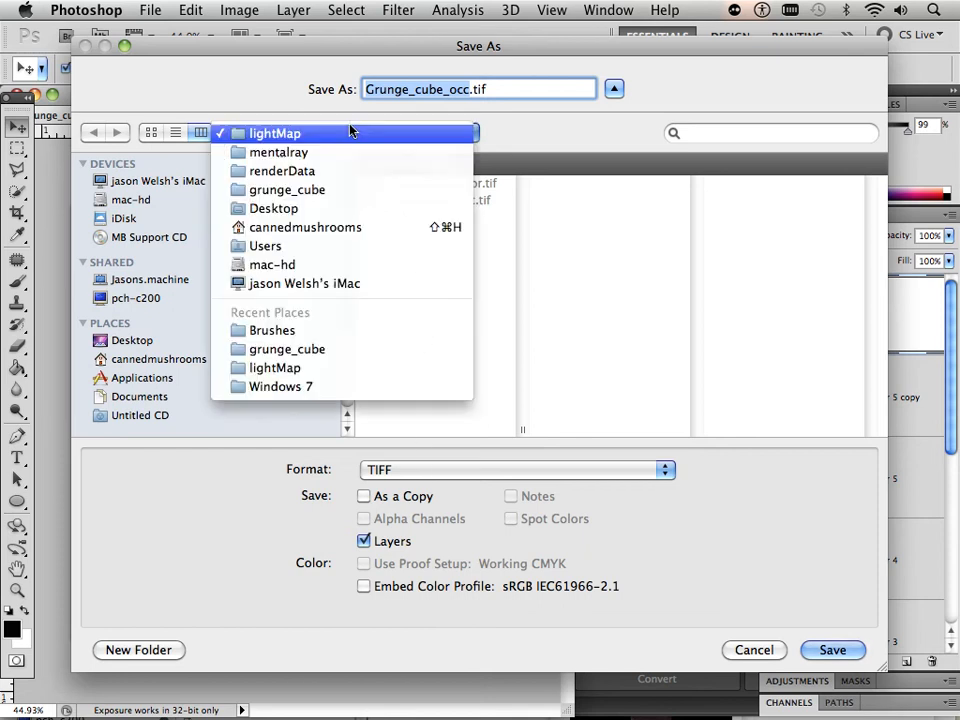
click(350, 192)
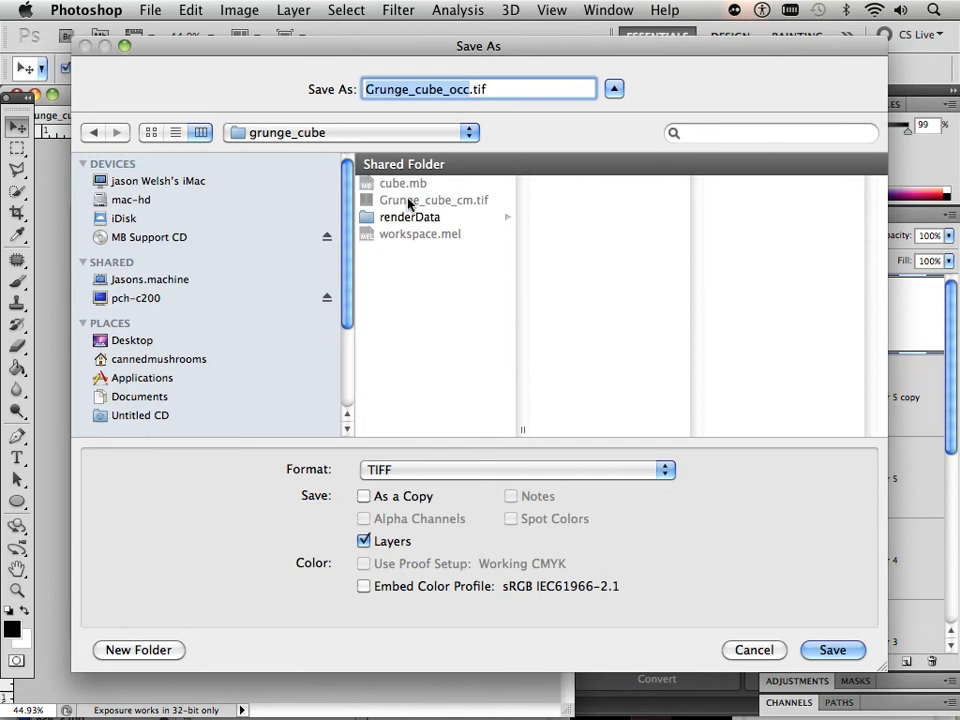
click(407, 201)
click(363, 541)
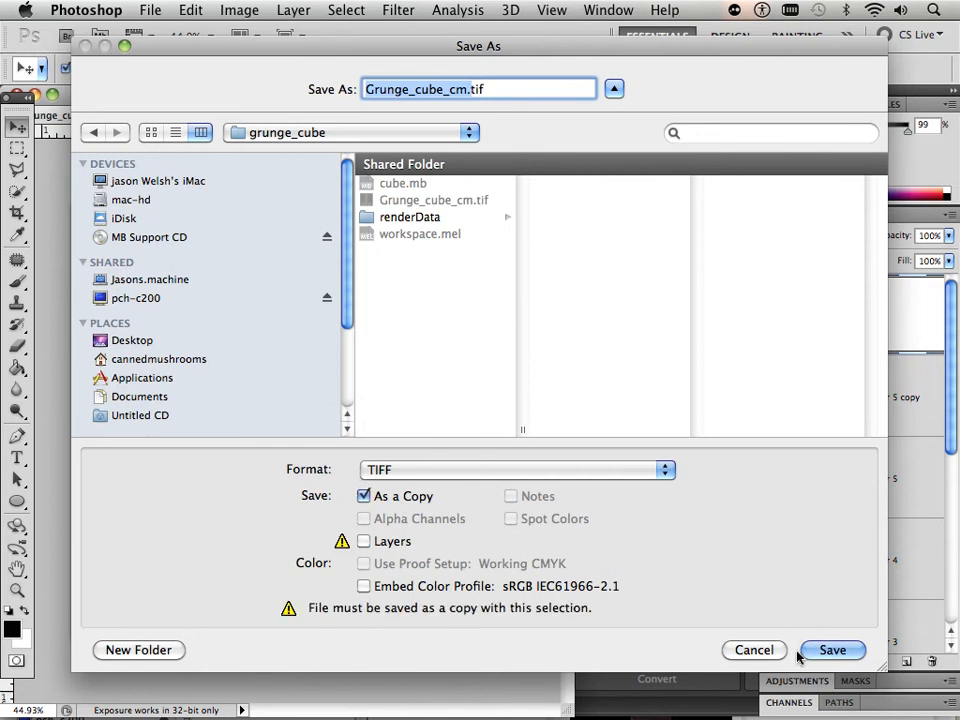
click(830, 650)
click(605, 185)
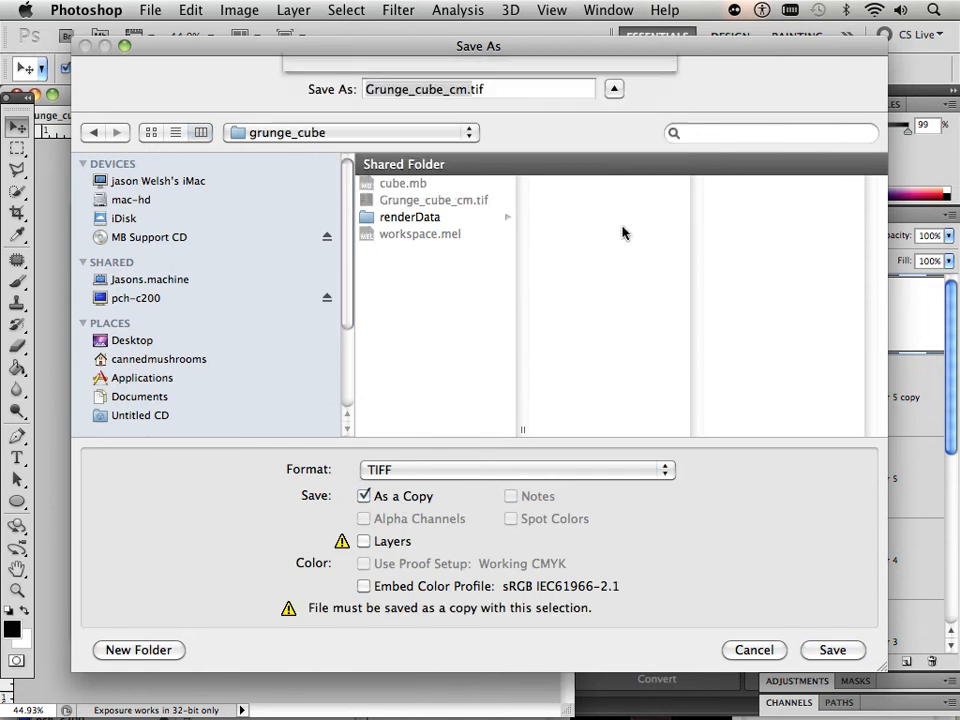
click(607, 134)
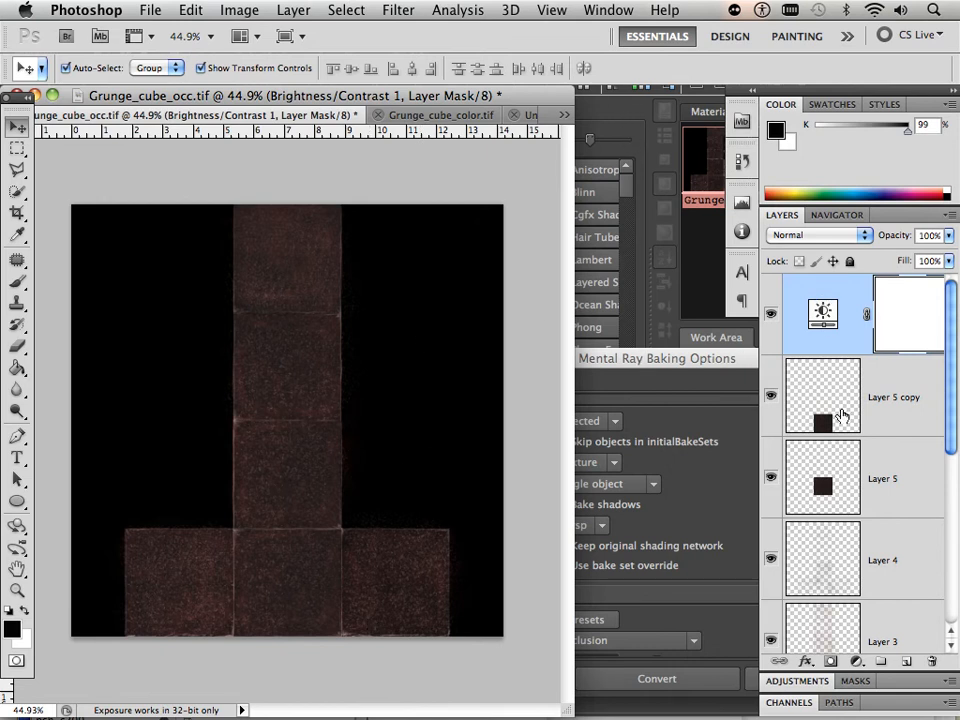
Add a new empty layer and a Black & White adjustment layer above the Brightness/Contrast adjustment.
click(908, 662)
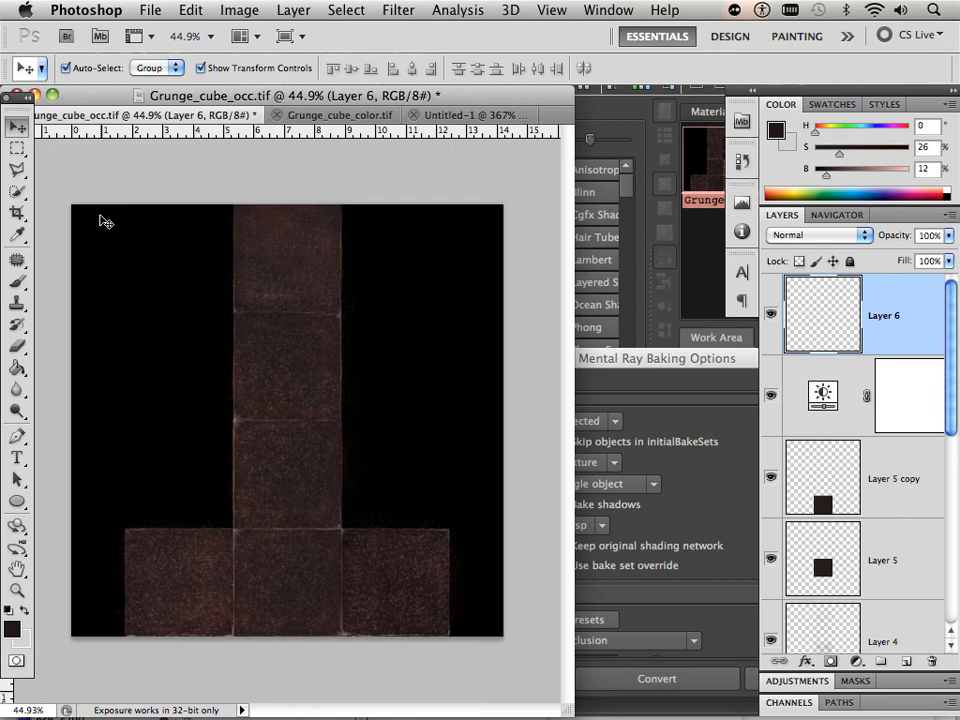
click(855, 660)
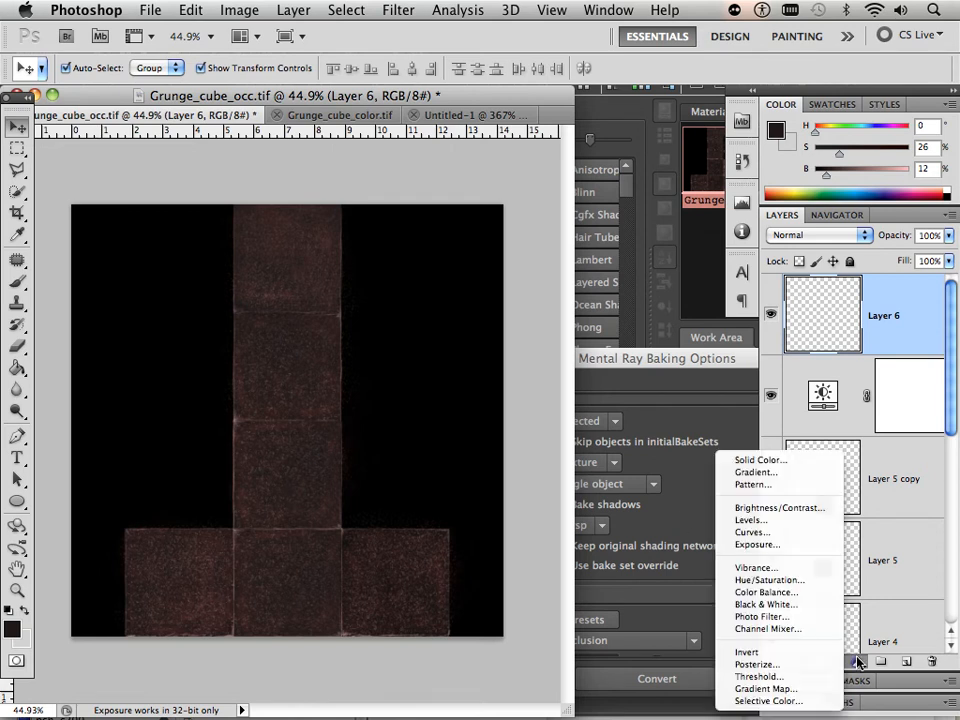
click(790, 607)
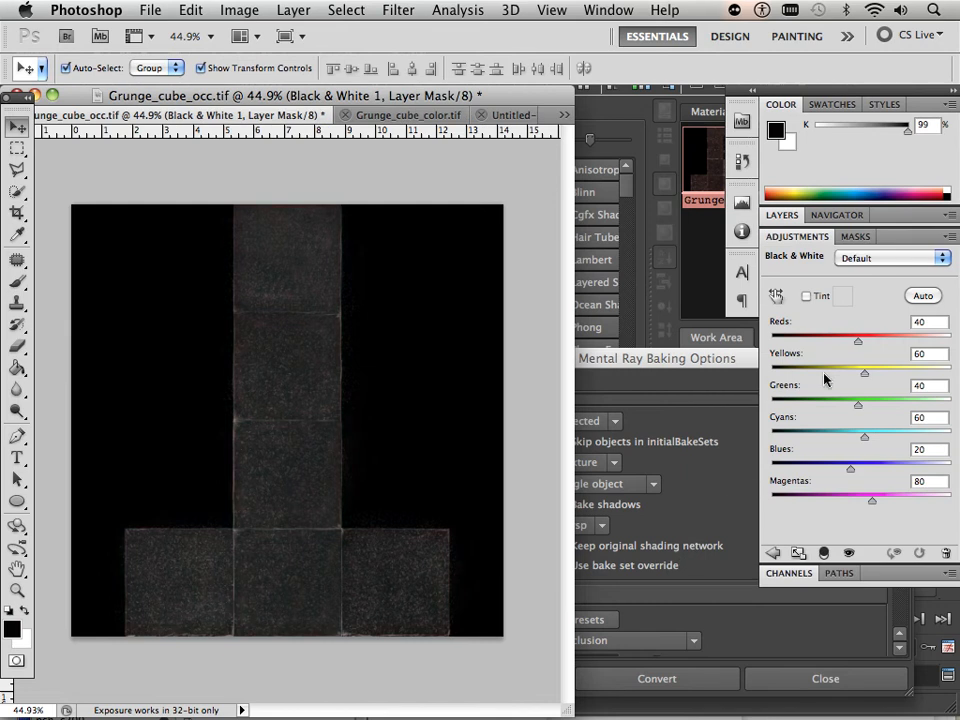
Set the Black & White adjustment to Reds 148, Yellows 138 and Greens 101, and raise the Blues.
drag(857, 337, 924, 342)
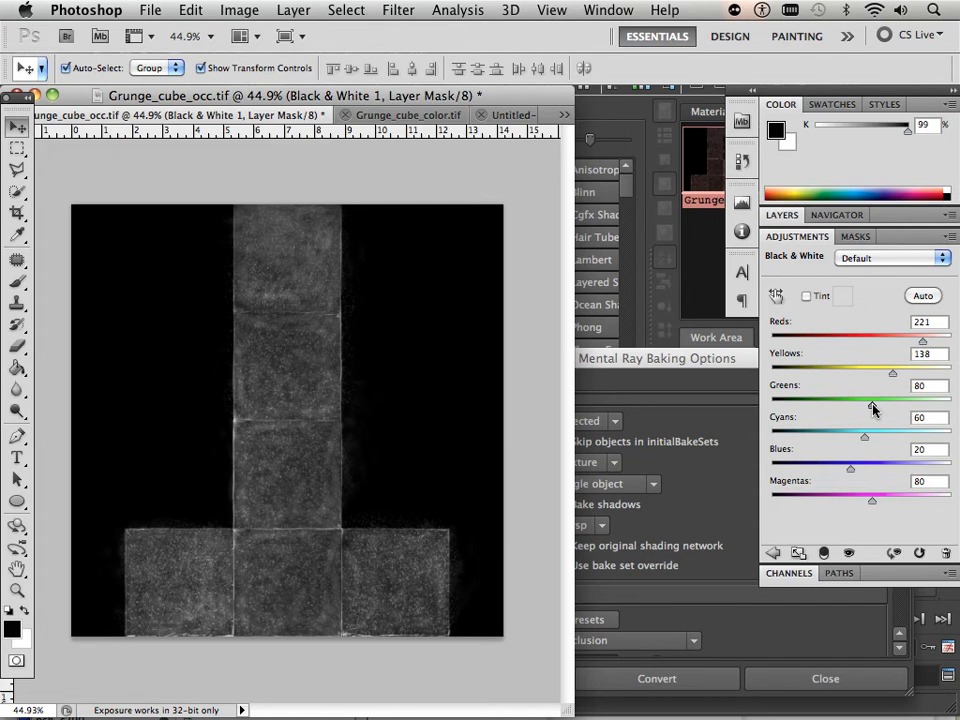
drag(872, 407, 880, 406)
drag(922, 341, 913, 343)
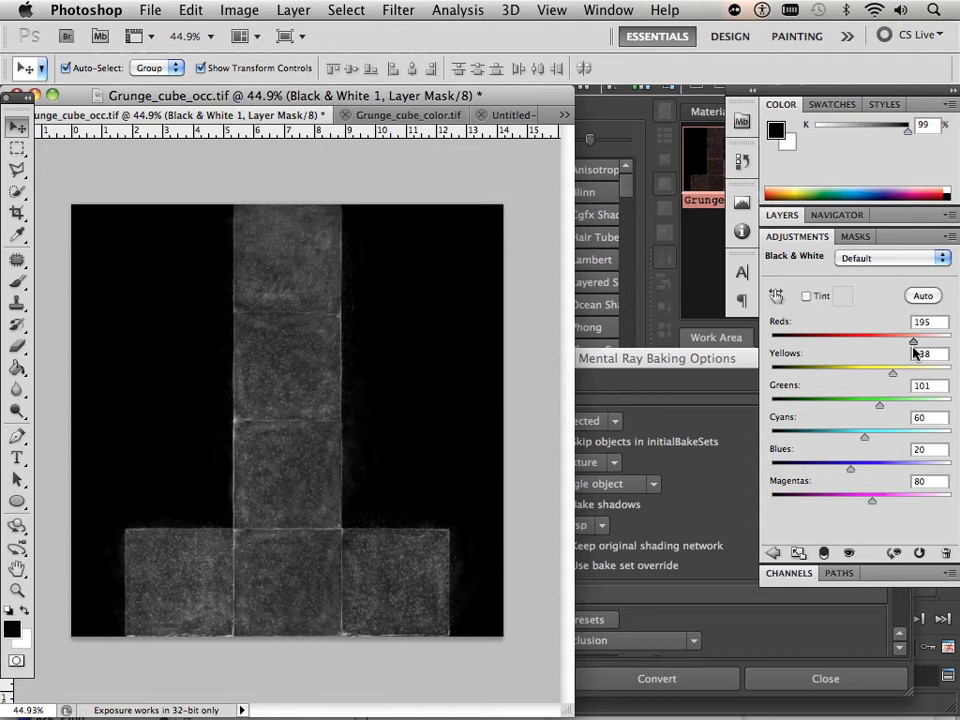
drag(913, 341, 896, 341)
drag(850, 465, 874, 468)
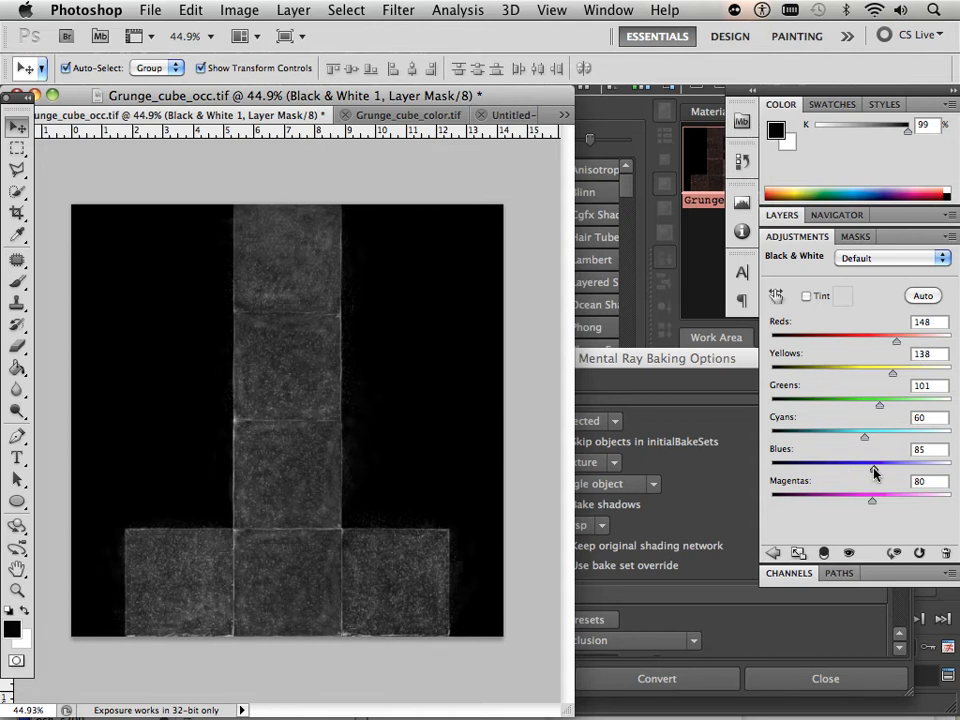
drag(874, 468, 871, 468)
Hide Layer 1, located directly below the solid red Layer 2.
click(780, 215)
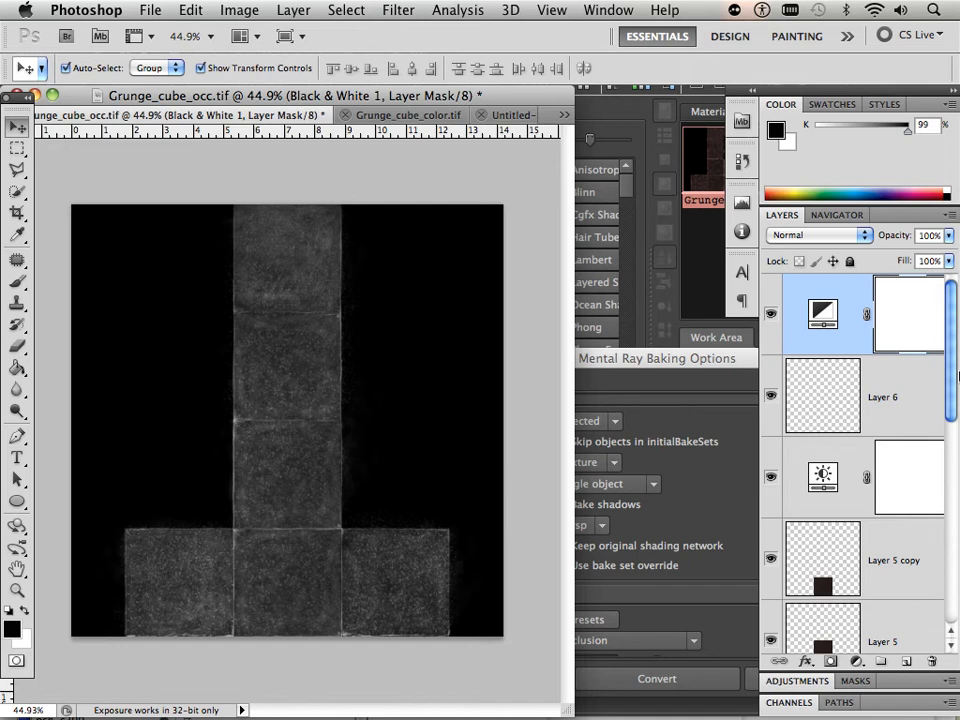
drag(955, 373, 957, 575)
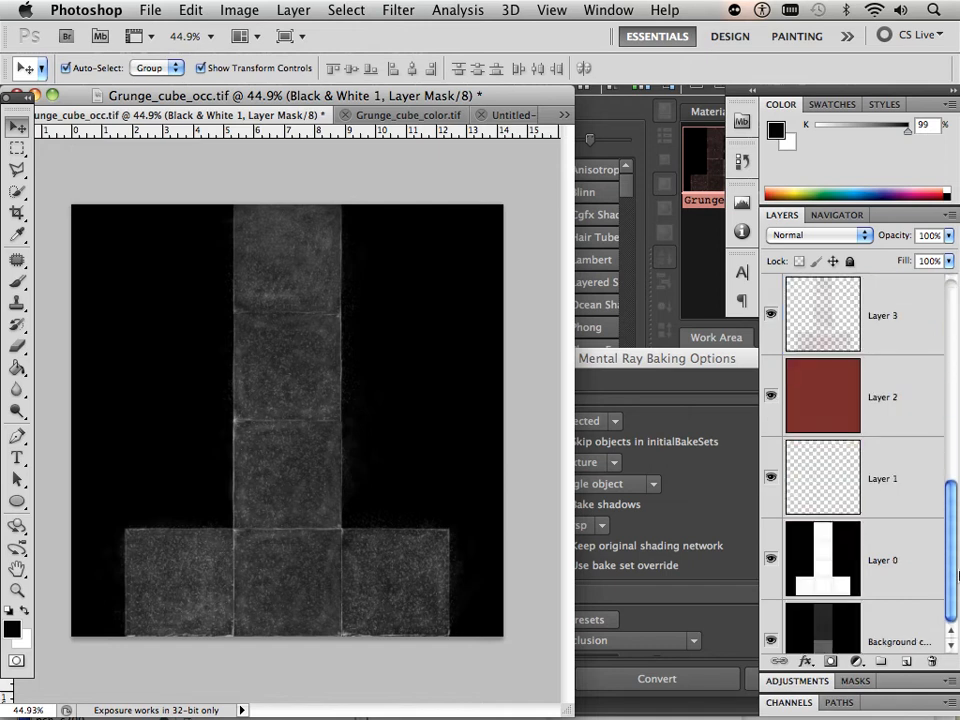
click(770, 480)
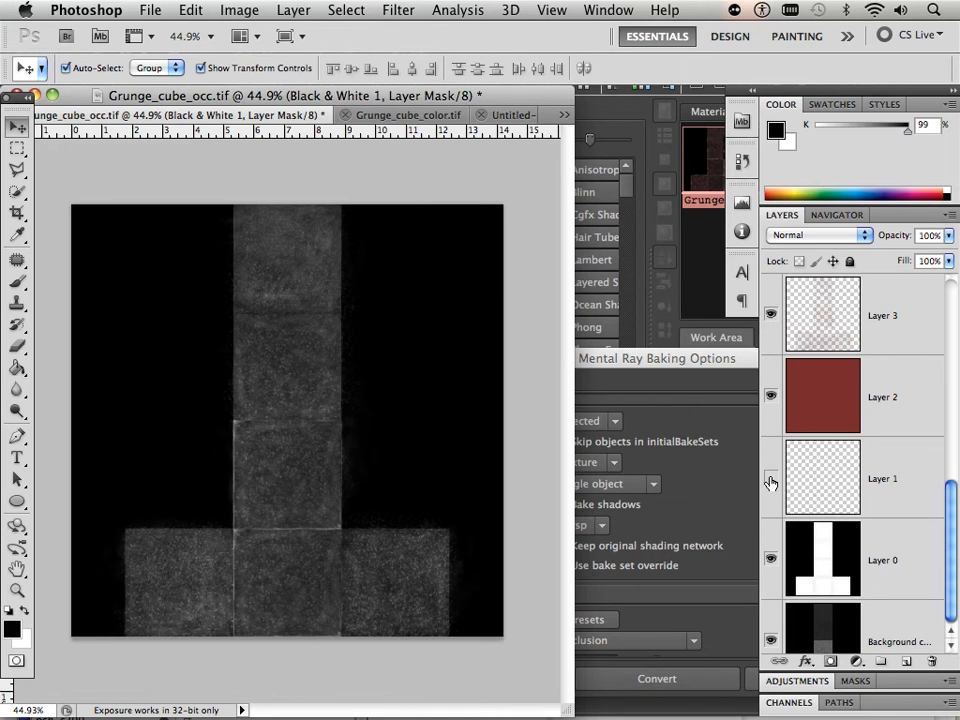
Select Layer 5 and try to burn the highlights along the left edge of its square at 50% exposure.
drag(947, 489, 943, 364)
click(914, 478)
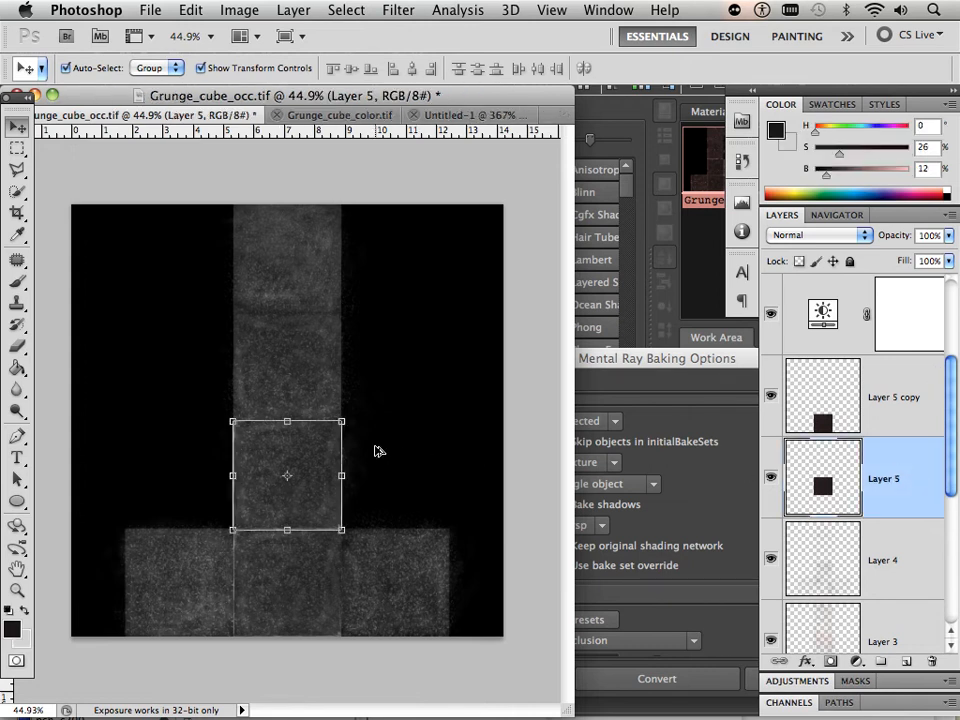
click(600, 10)
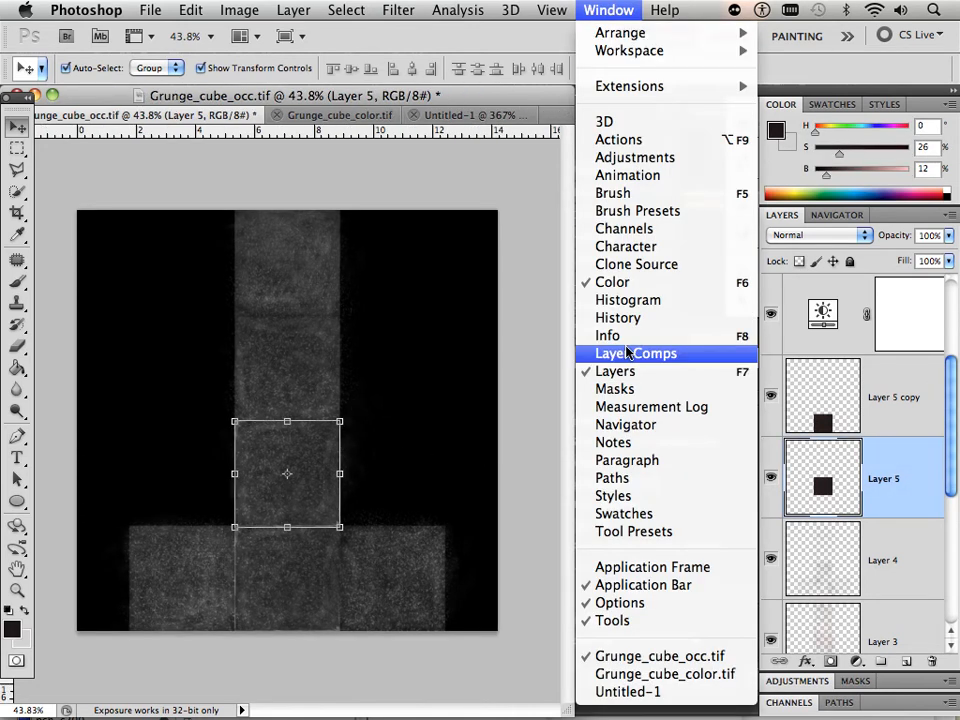
click(626, 424)
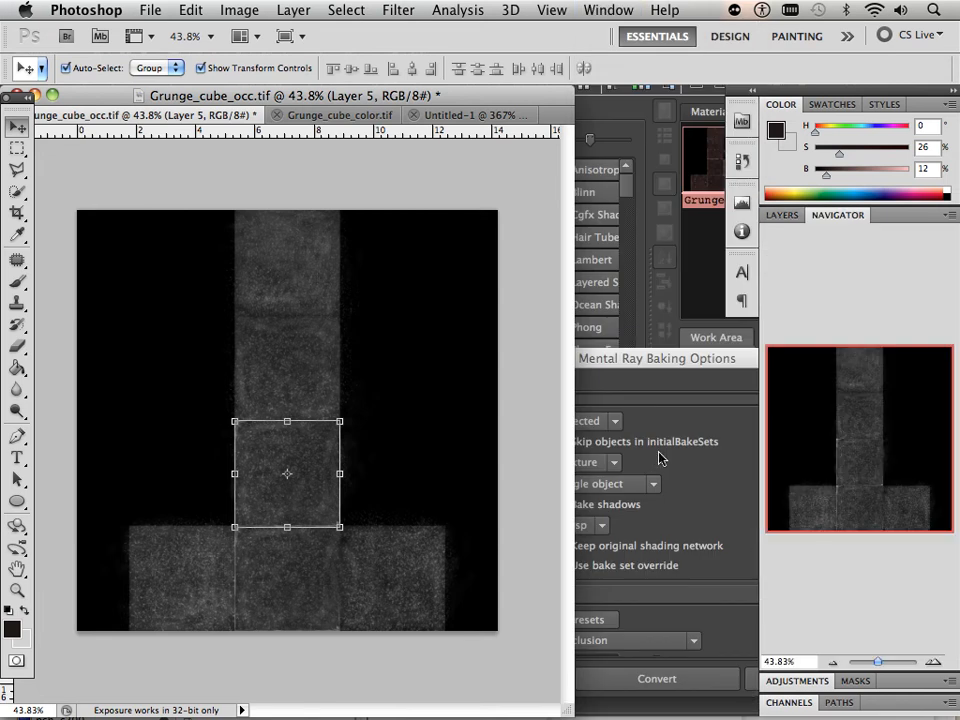
drag(878, 662, 886, 662)
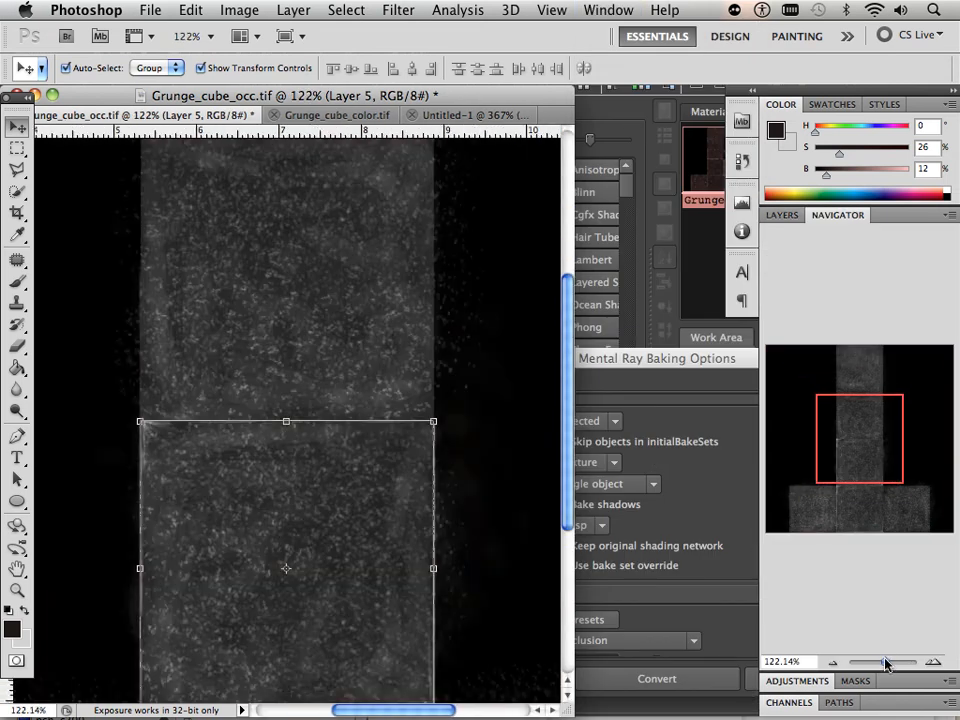
drag(839, 460, 835, 541)
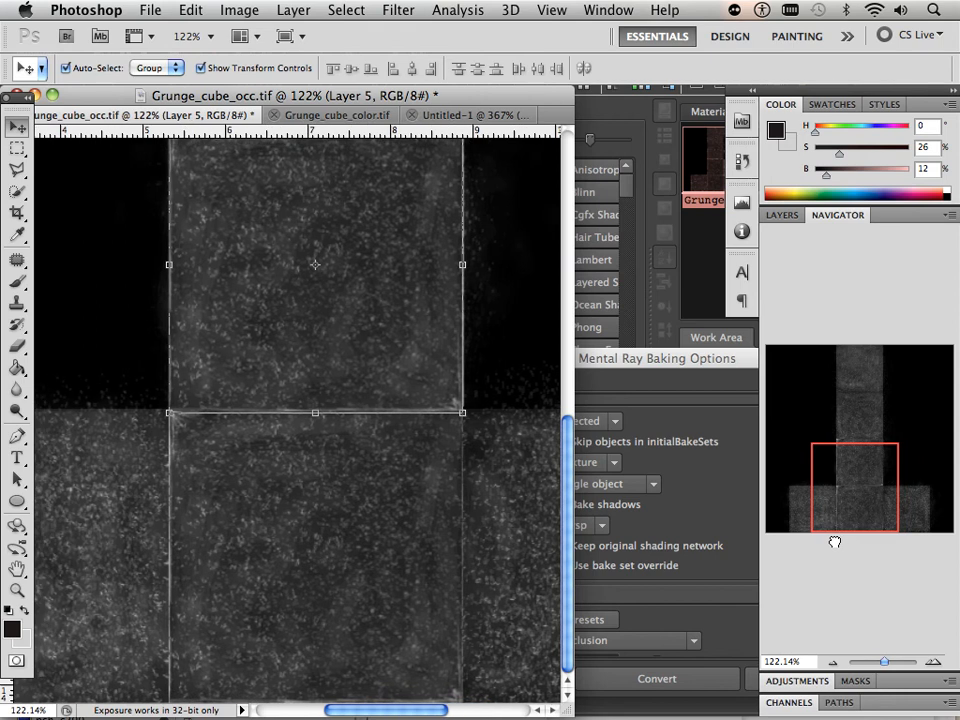
drag(821, 461, 829, 457)
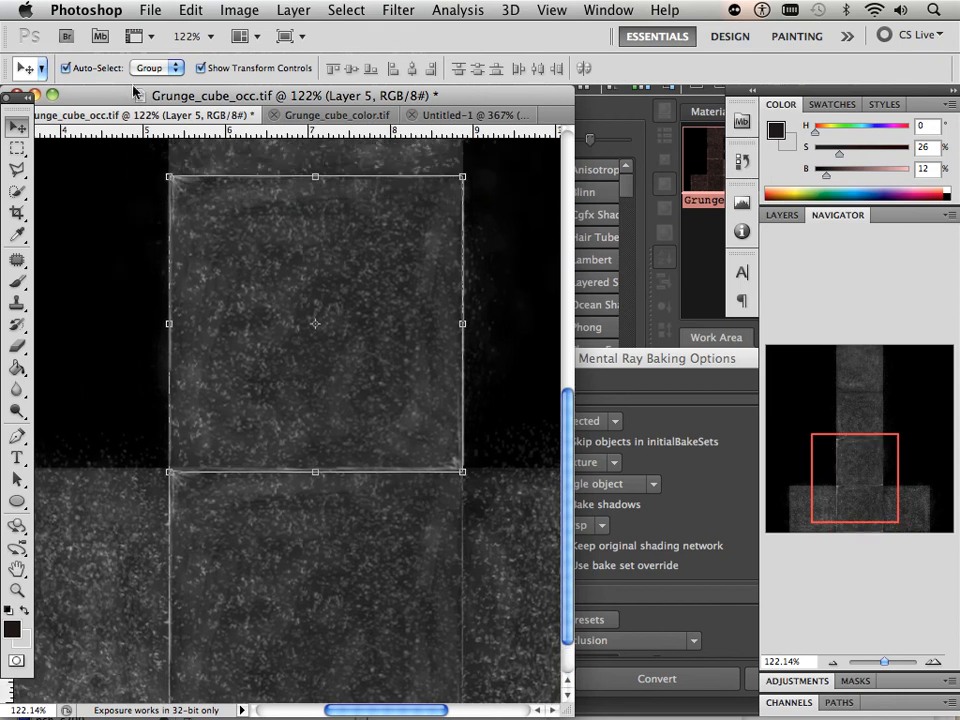
click(17, 410)
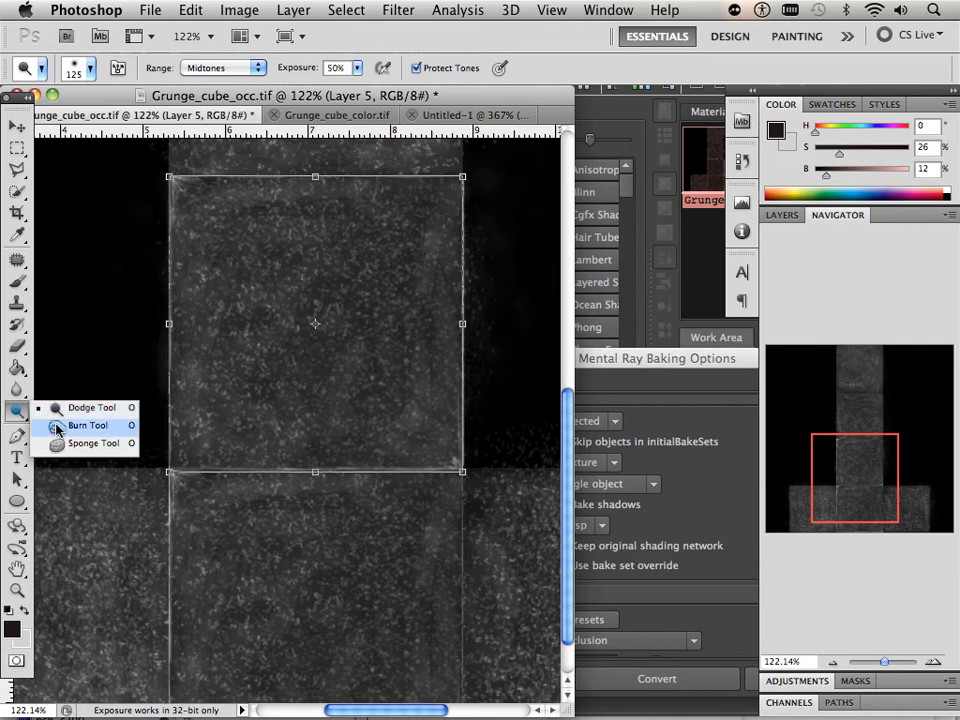
click(56, 428)
click(260, 68)
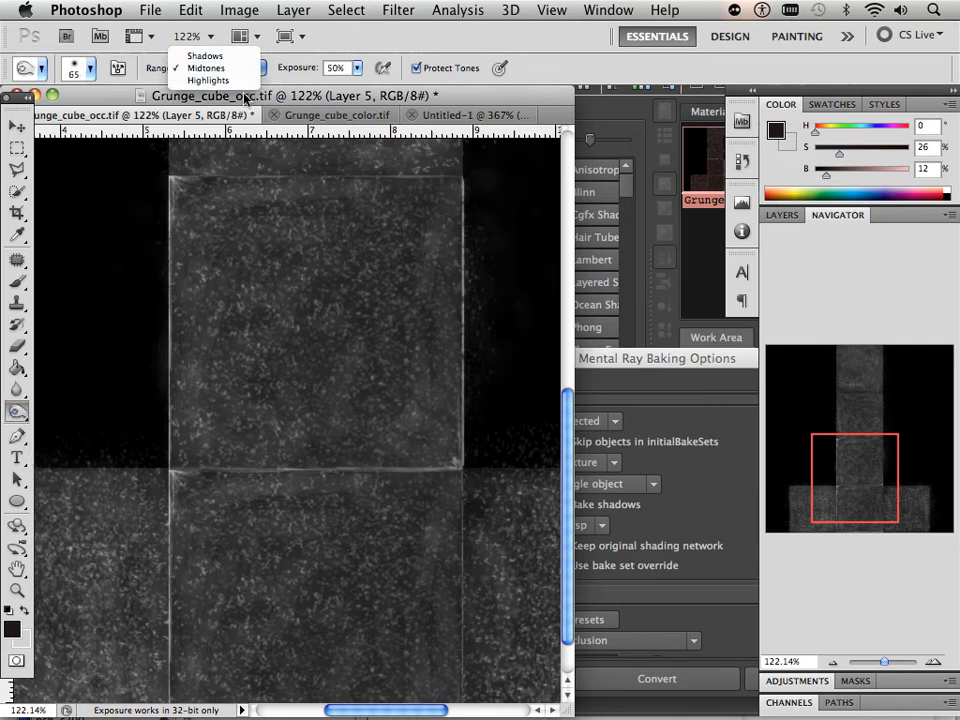
click(230, 80)
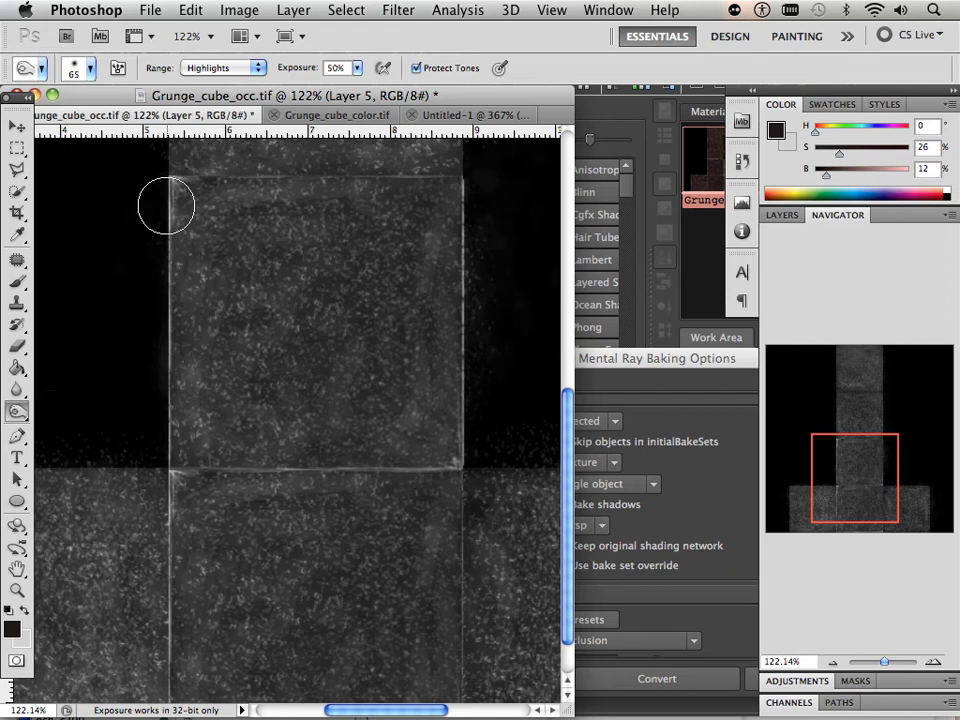
drag(171, 200, 159, 411)
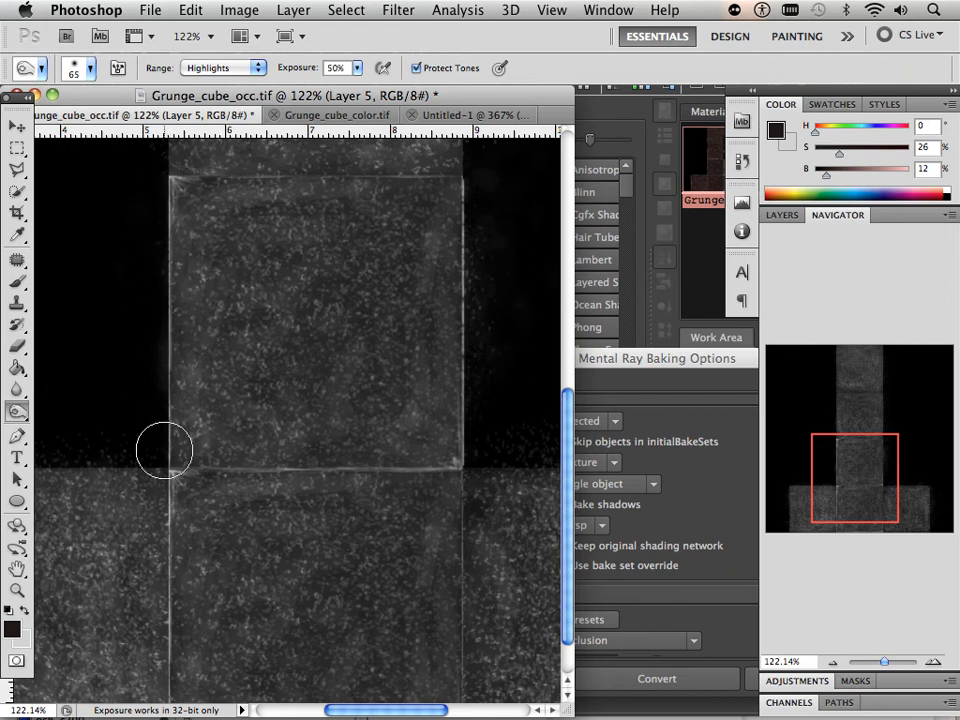
Turn off Protect Tones for the Burn tool and set its range to Highlights.
click(240, 68)
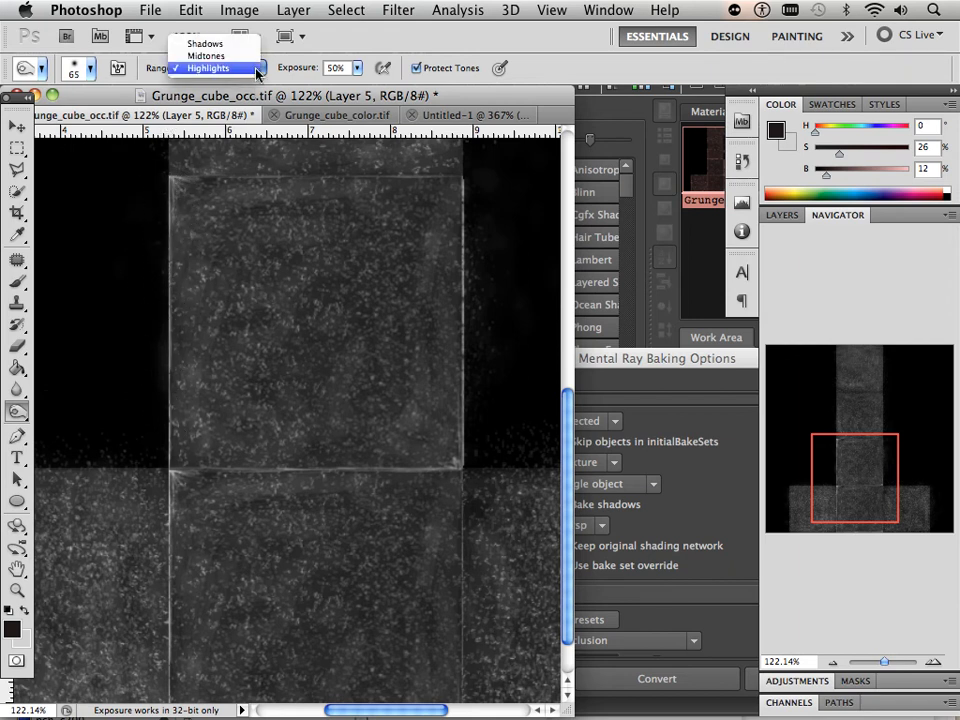
click(239, 57)
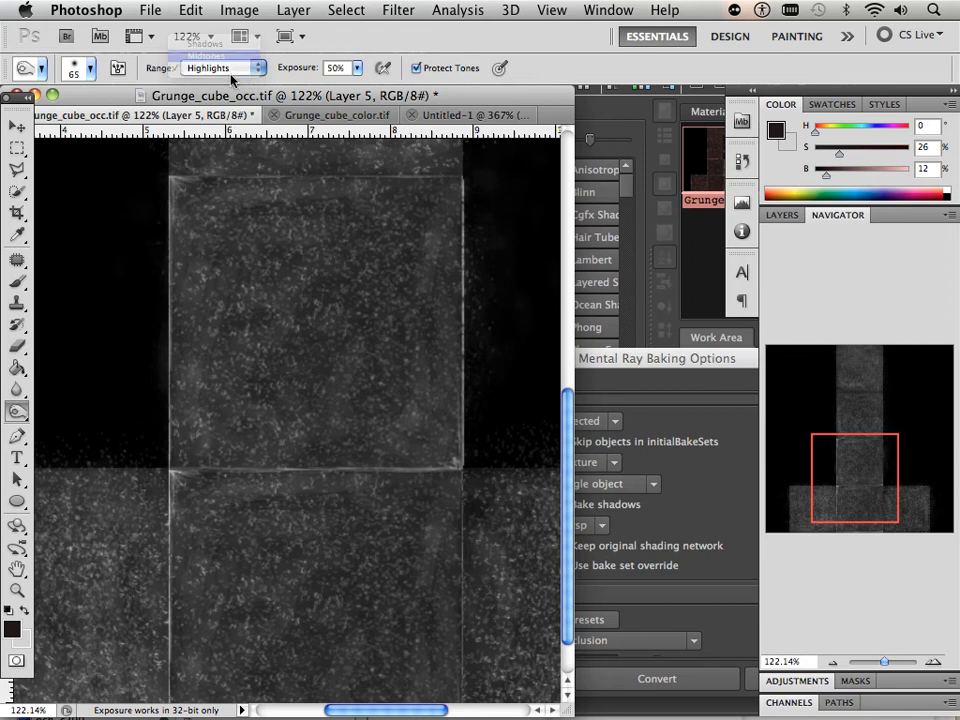
click(254, 66)
click(240, 81)
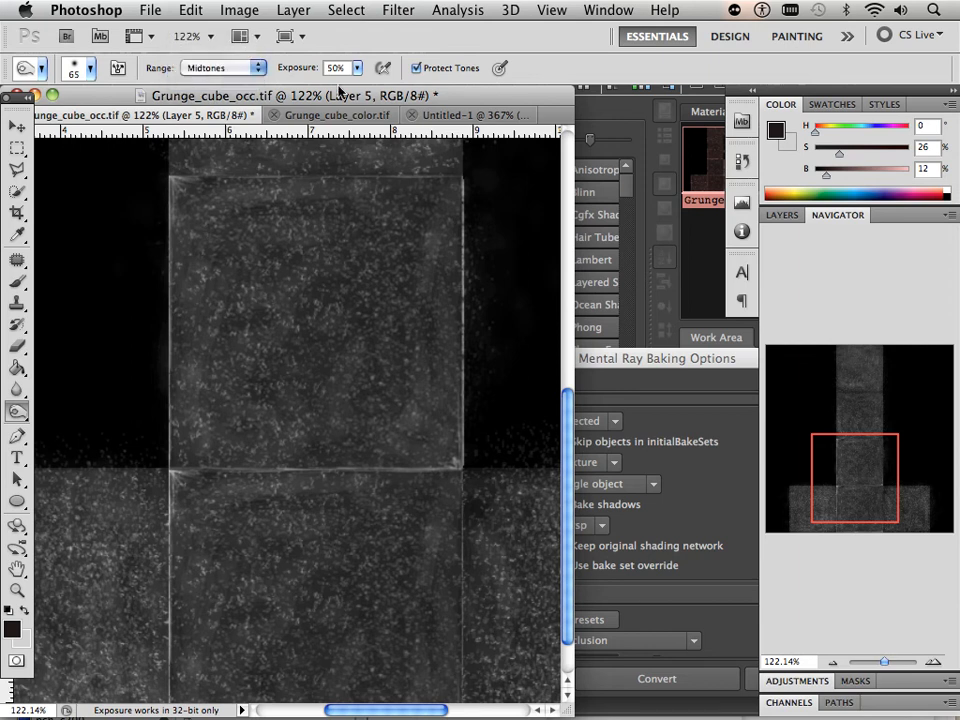
click(416, 68)
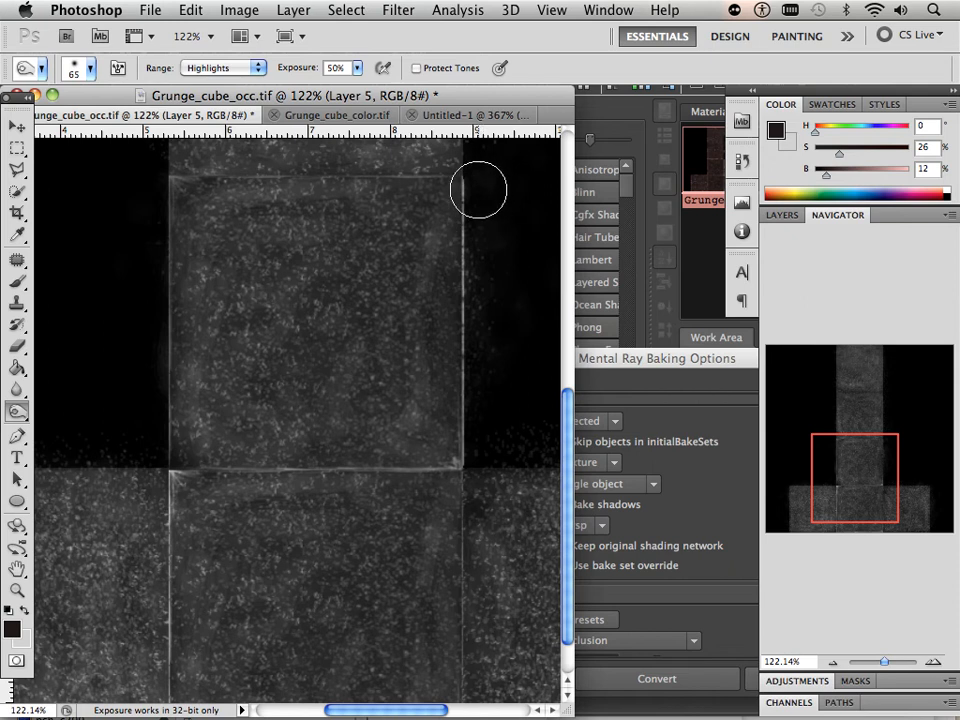
Select Layer 5 copy and burn the bright seam line along the left edge of its square with a 10 px brush.
click(783, 215)
click(869, 405)
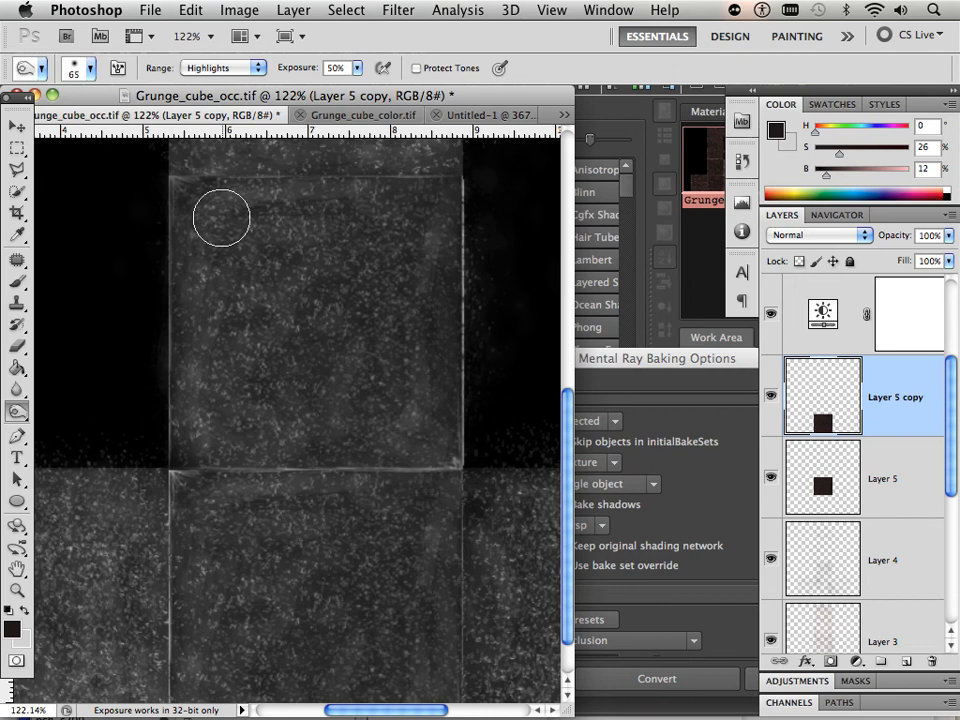
key([)
key([)
key([)
key([)
key([)
key([)
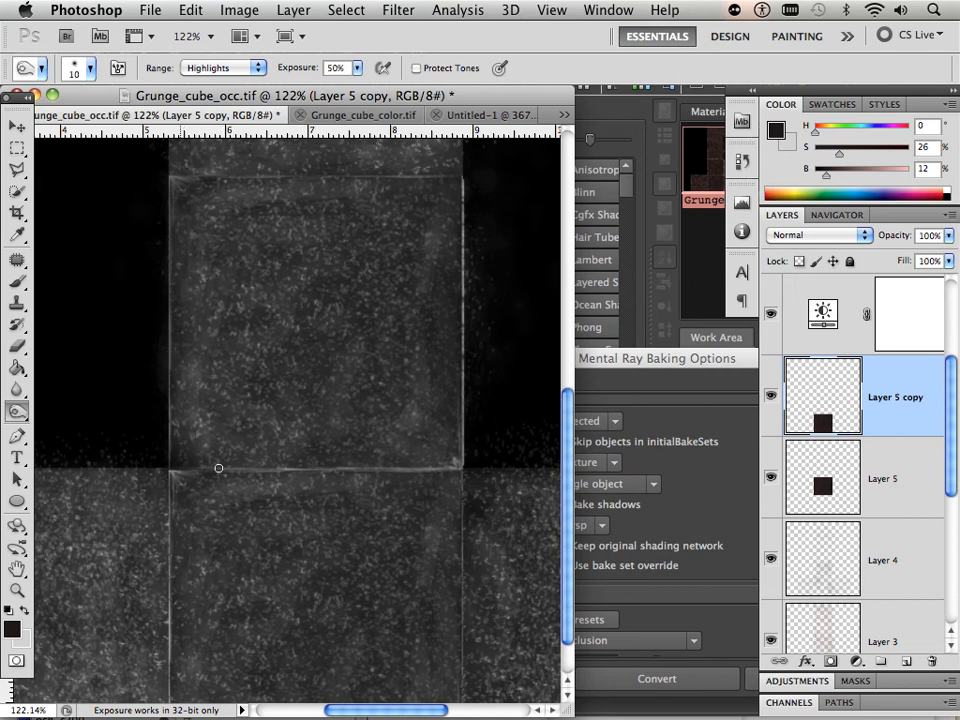
mouse_move(171, 587)
mouse_down()
mouse_move(168, 680)
mouse_move(171, 606)
mouse_up()
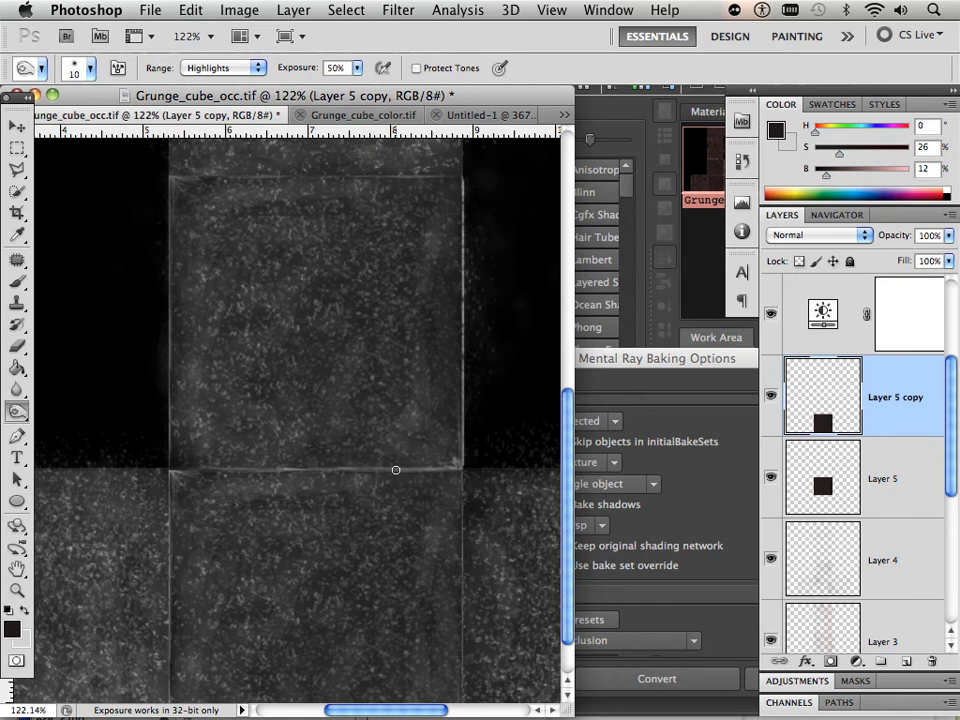
Select Layer 5, sample the dark gray near its square's right edge and set the Linear Dodge speckle brush to 45 px.
key(alt+bracketleft)
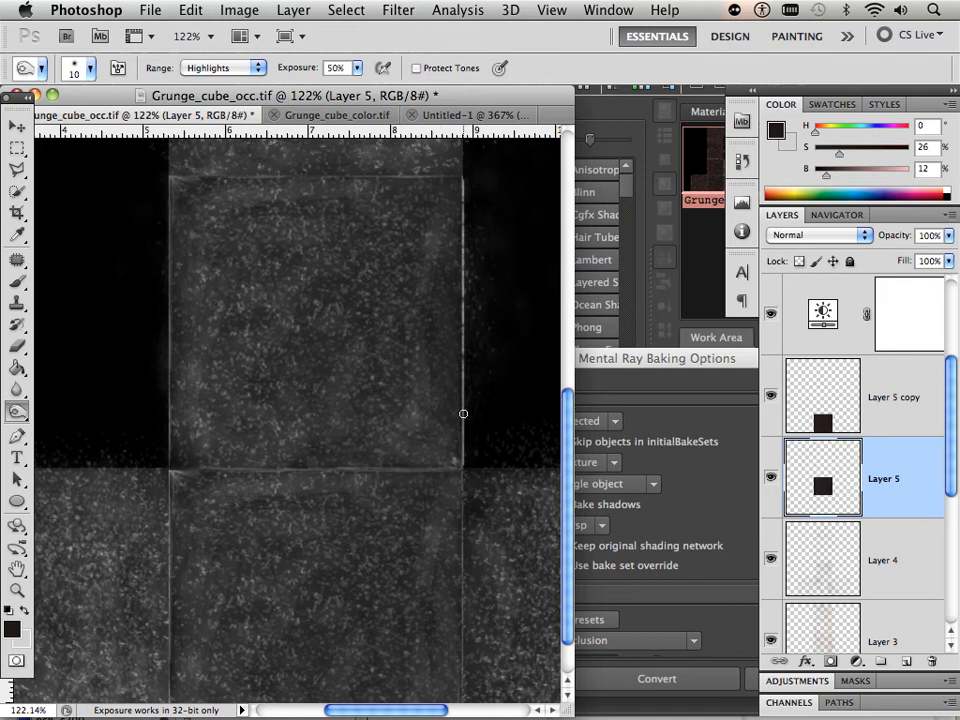
click(821, 398)
click(822, 470)
click(25, 282)
alt+click(453, 226)
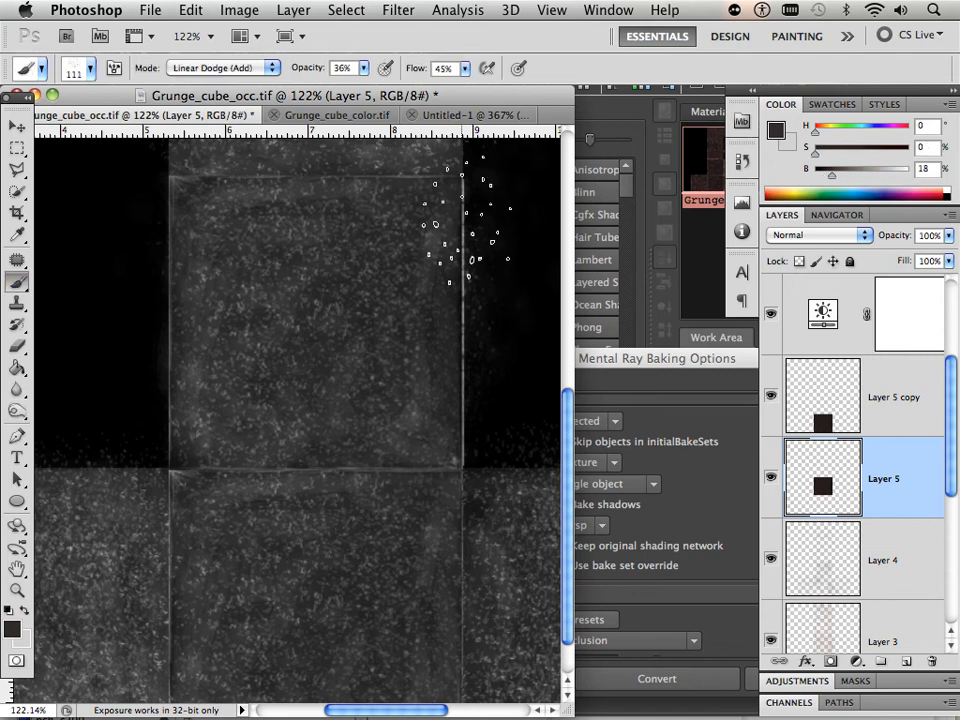
key(bracketleft)
key(bracketleft)
key(bracketleft)
key(bracketleft)
key(bracketleft)
key(bracketleft)
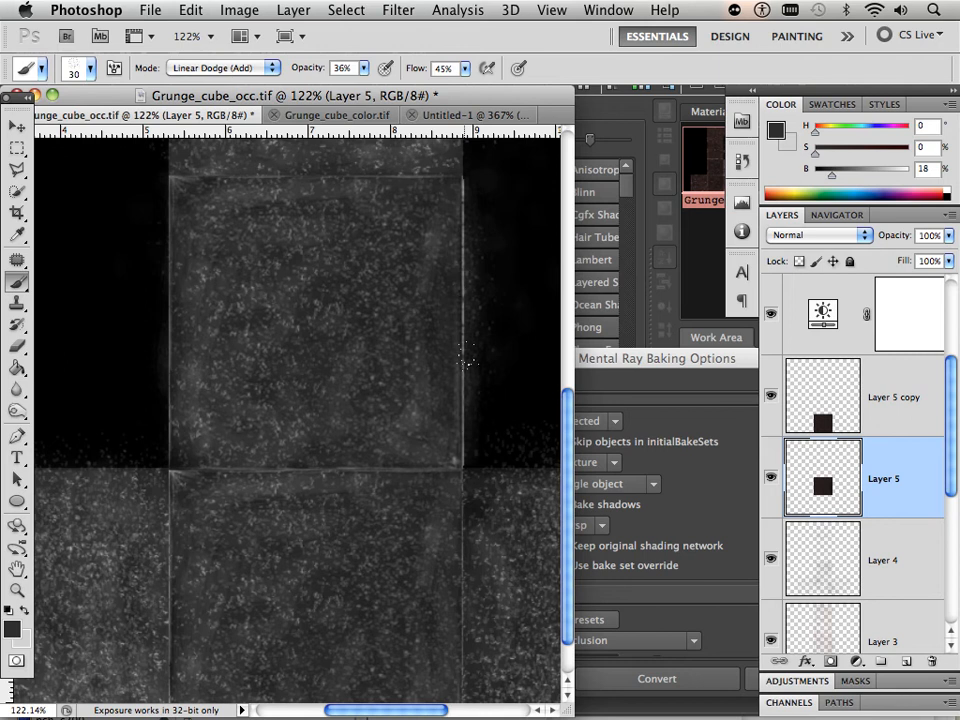
key(bracketright)
Add a Levels adjustment layer directly above the Brightness/Contrast adjustment.
click(153, 11)
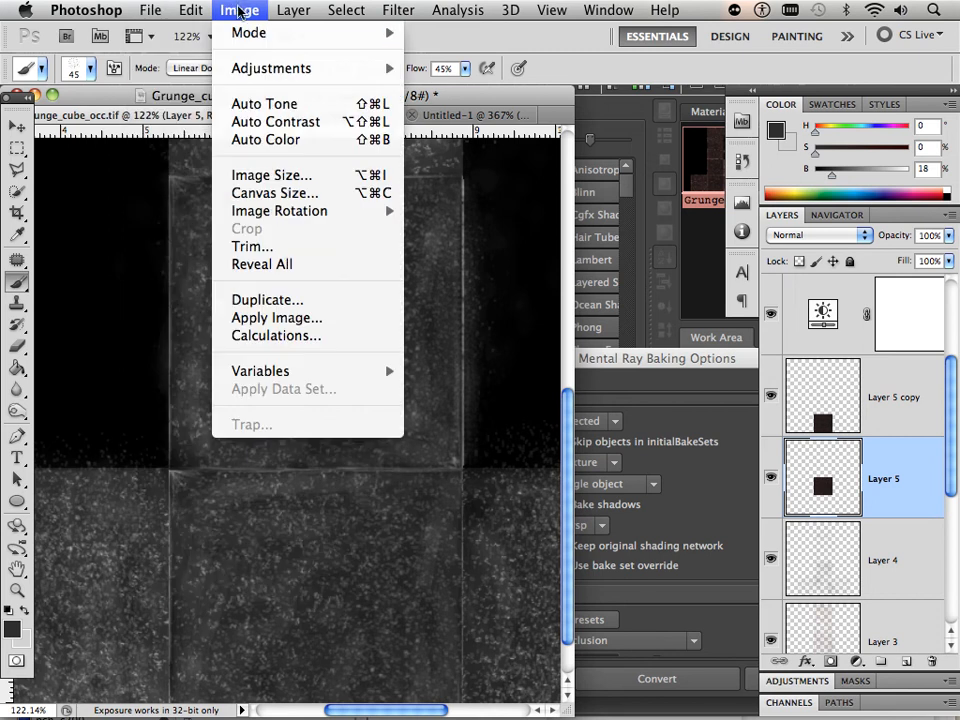
click(104, 197)
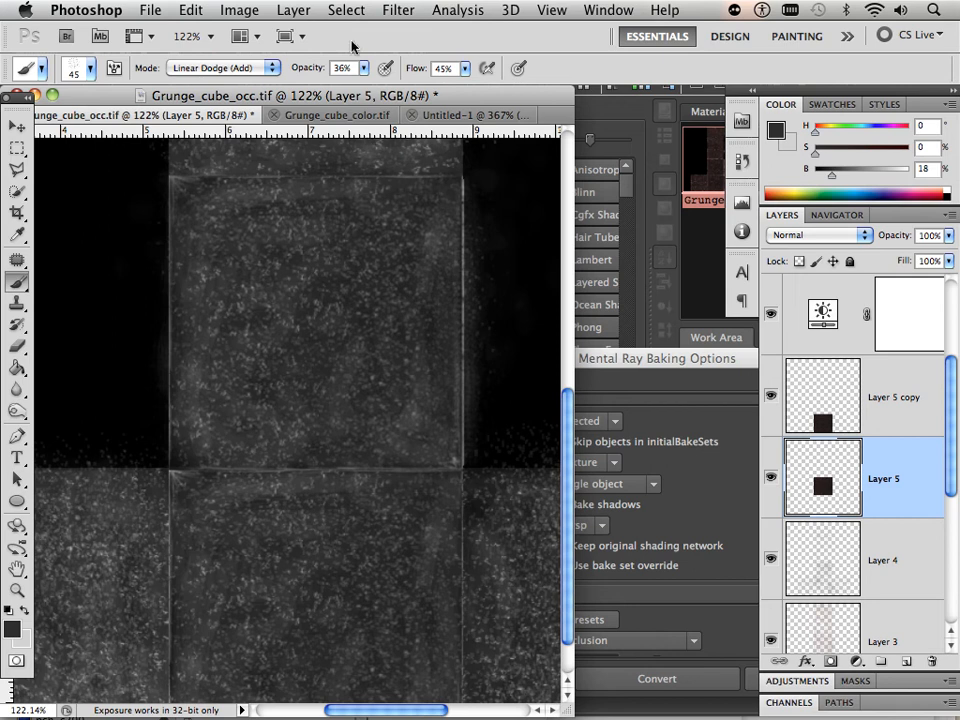
click(798, 288)
click(856, 661)
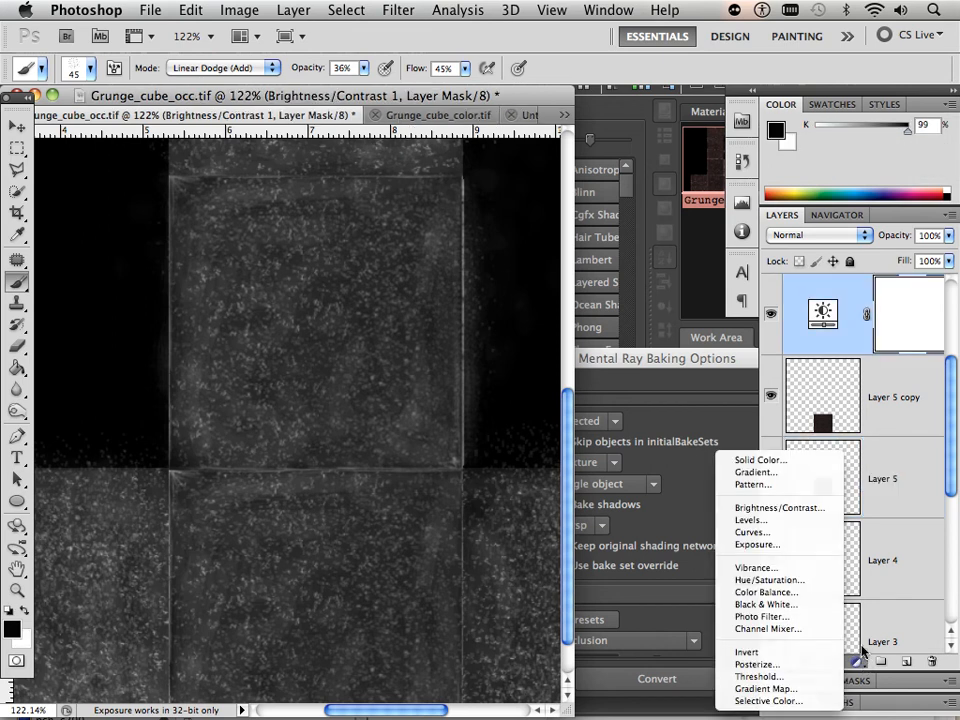
click(789, 522)
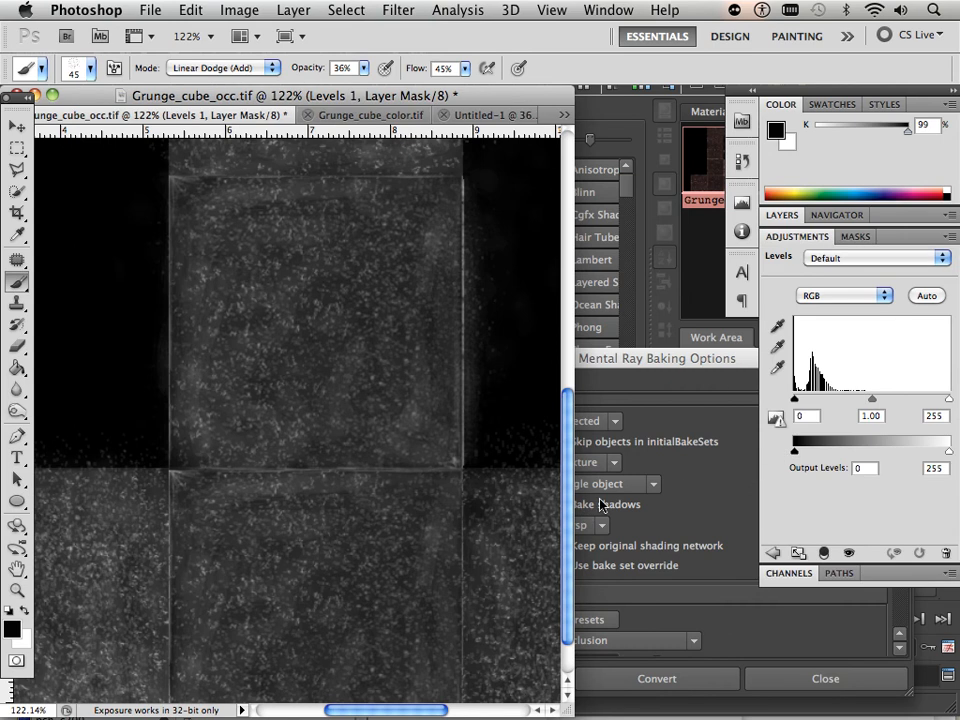
Set the Levels input shadows to 6 and midtones to 3.31, leaving the highlights at 255.
mouse_move(797, 401)
mouse_down()
mouse_move(809, 399)
mouse_move(795, 399)
mouse_up()
drag(870, 399, 900, 413)
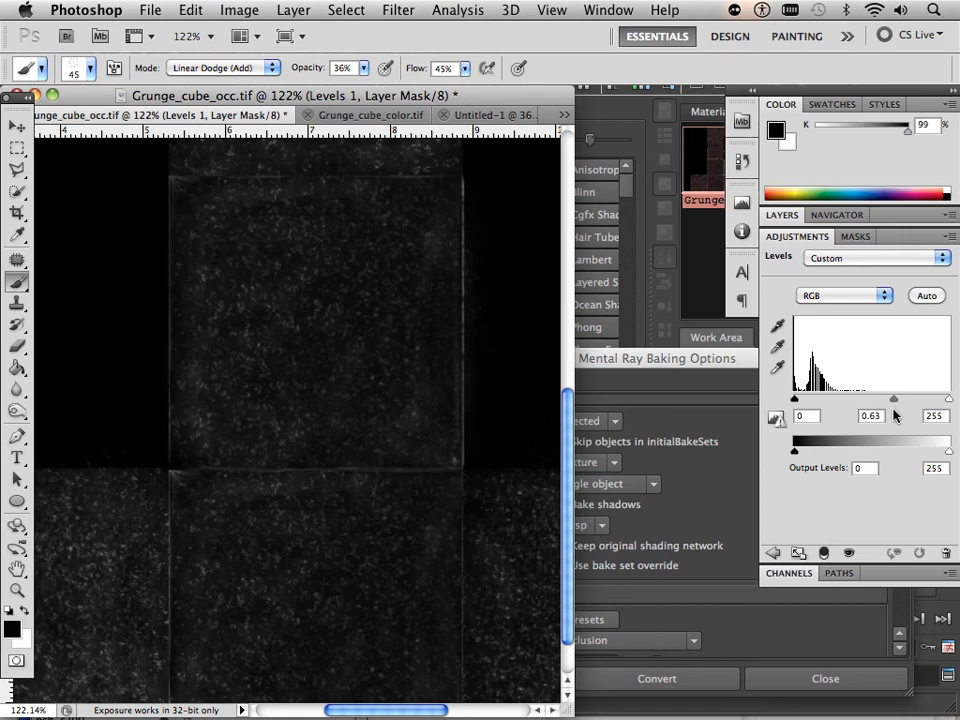
drag(896, 415, 818, 413)
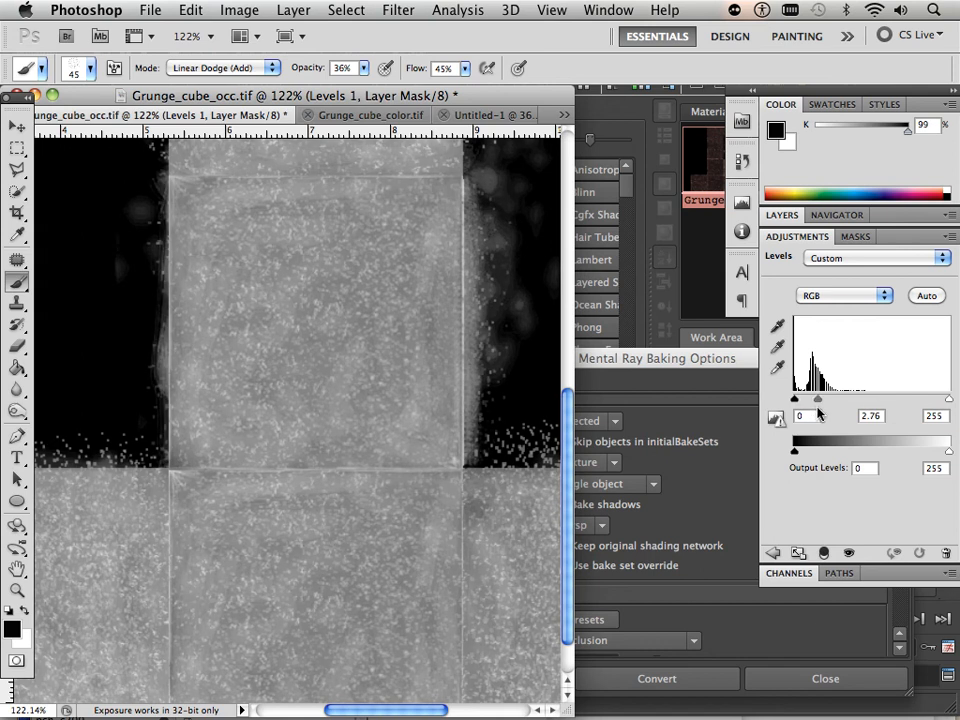
mouse_move(949, 399)
mouse_down()
mouse_move(883, 398)
mouse_move(956, 398)
mouse_up()
mouse_move(818, 399)
mouse_down()
mouse_move(845, 399)
mouse_move(797, 399)
mouse_move(835, 401)
mouse_move(820, 402)
mouse_up()
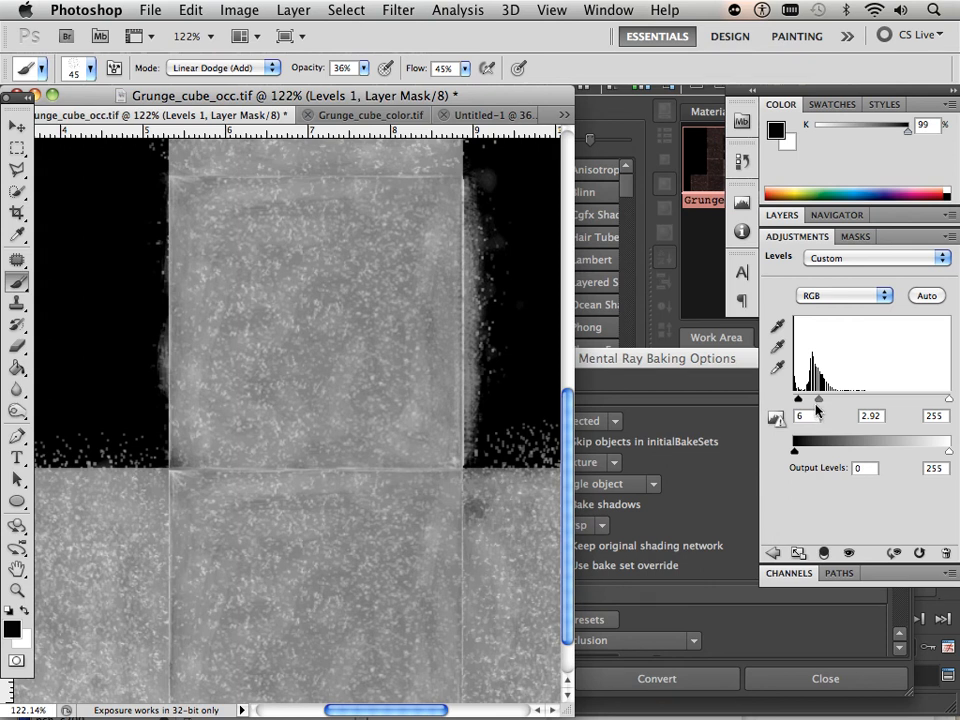
drag(818, 402, 815, 400)
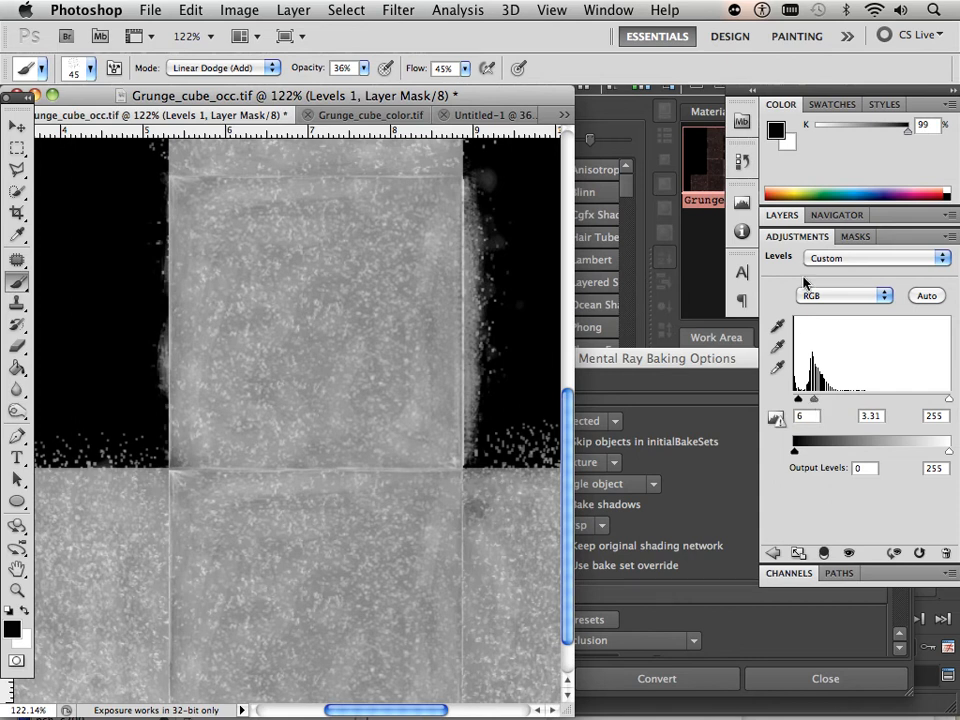
Add an Exposure adjustment layer above Levels and lower its exposure to -3.25.
click(780, 220)
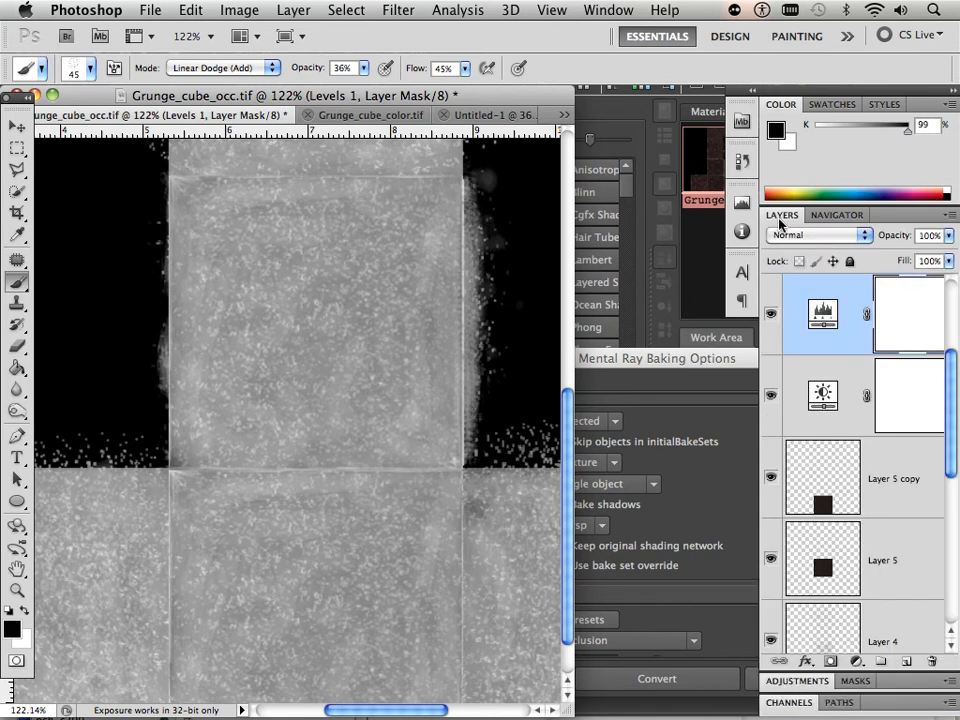
click(856, 661)
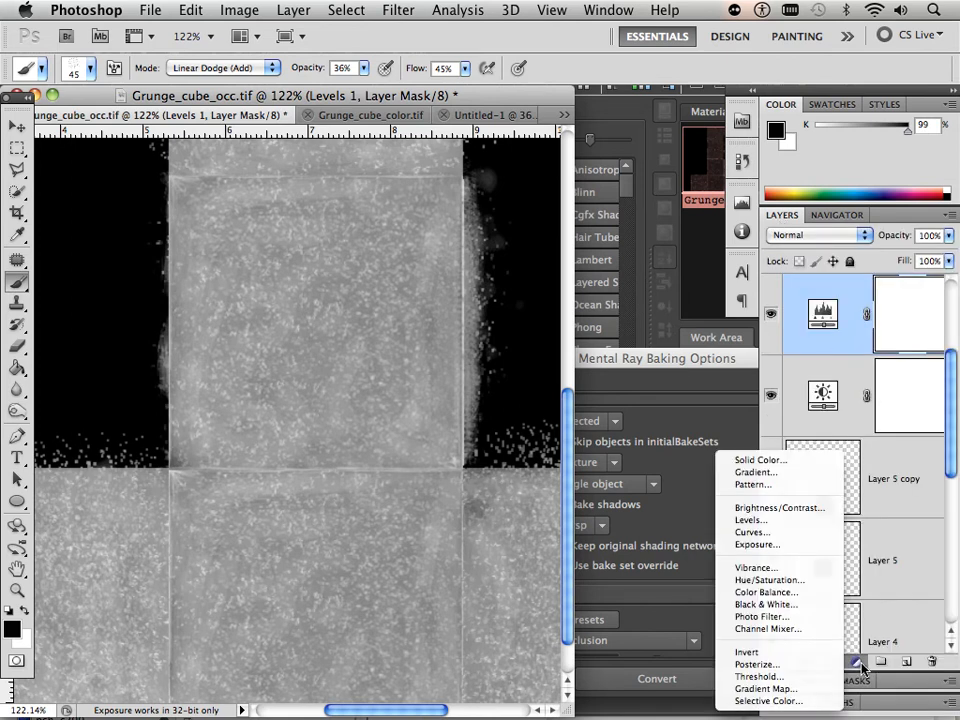
click(784, 544)
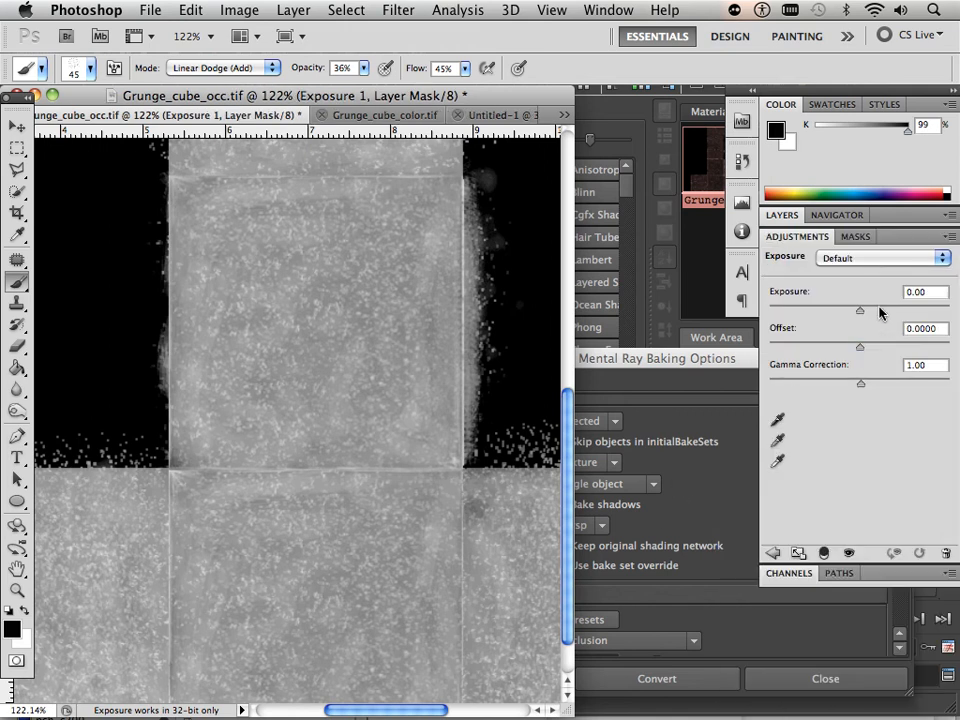
drag(857, 313, 848, 315)
drag(837, 314, 816, 314)
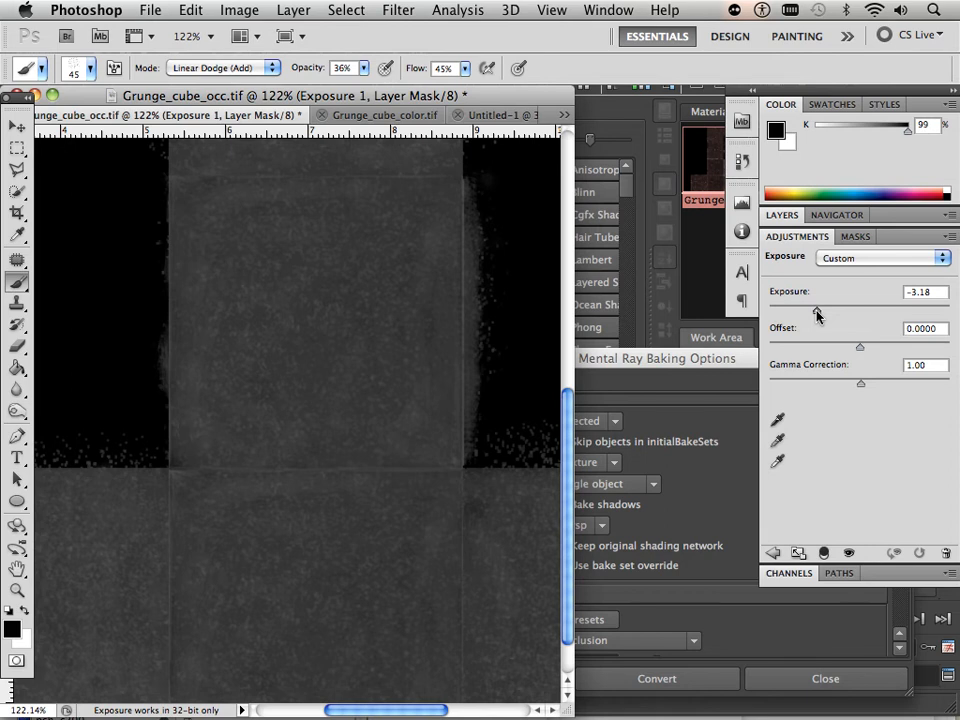
drag(814, 314, 816, 315)
Start saving the grayscale map as a TIFF copy without layers in the grunge_cube folder.
click(150, 10)
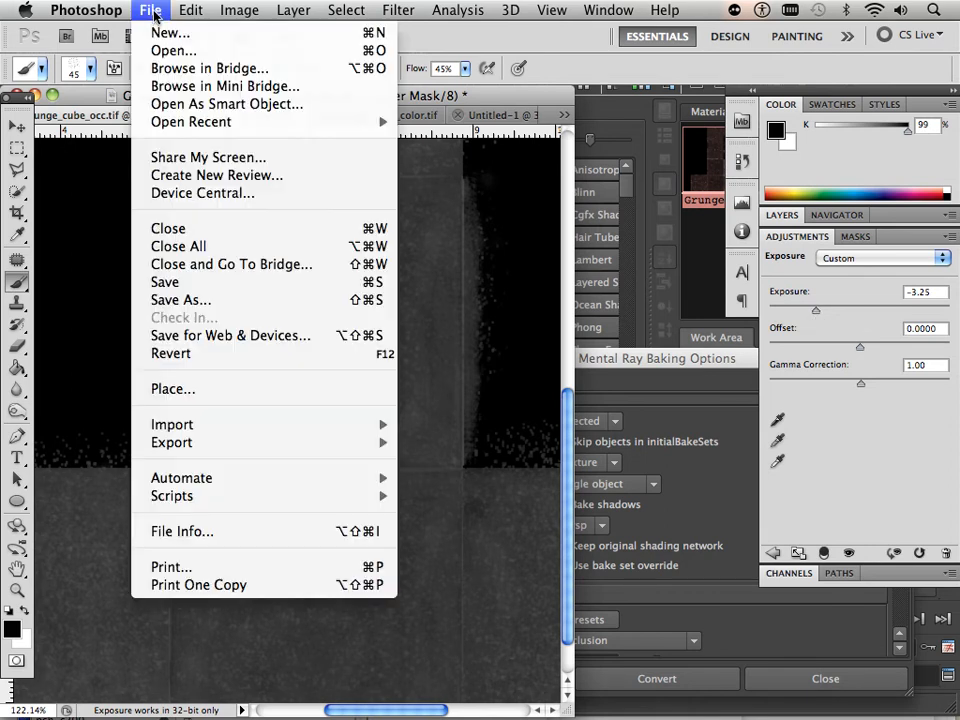
click(262, 300)
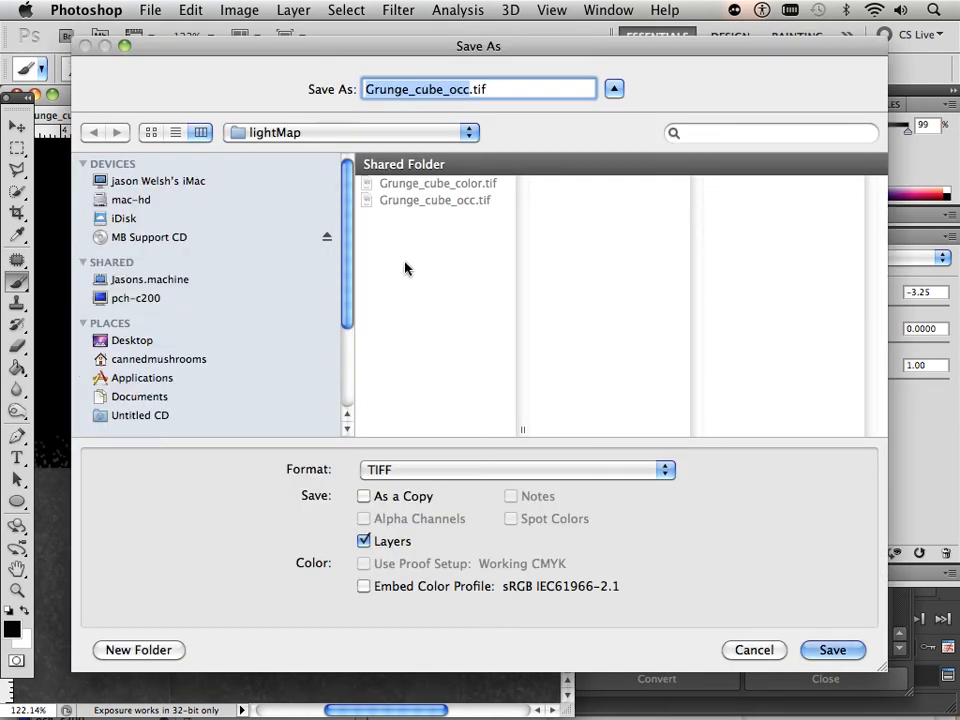
click(363, 541)
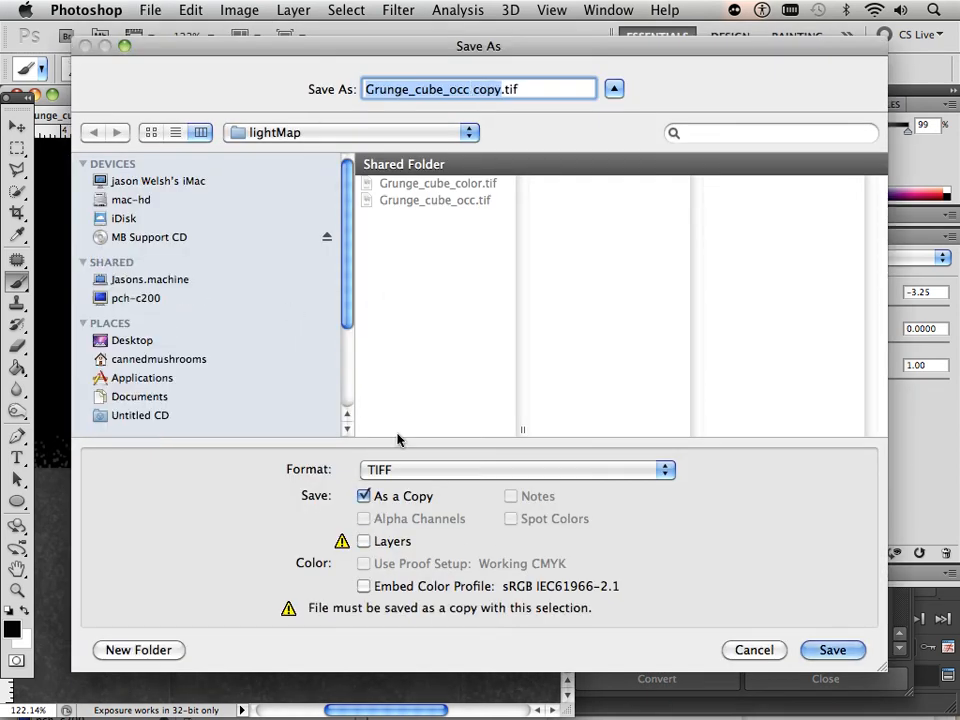
click(332, 128)
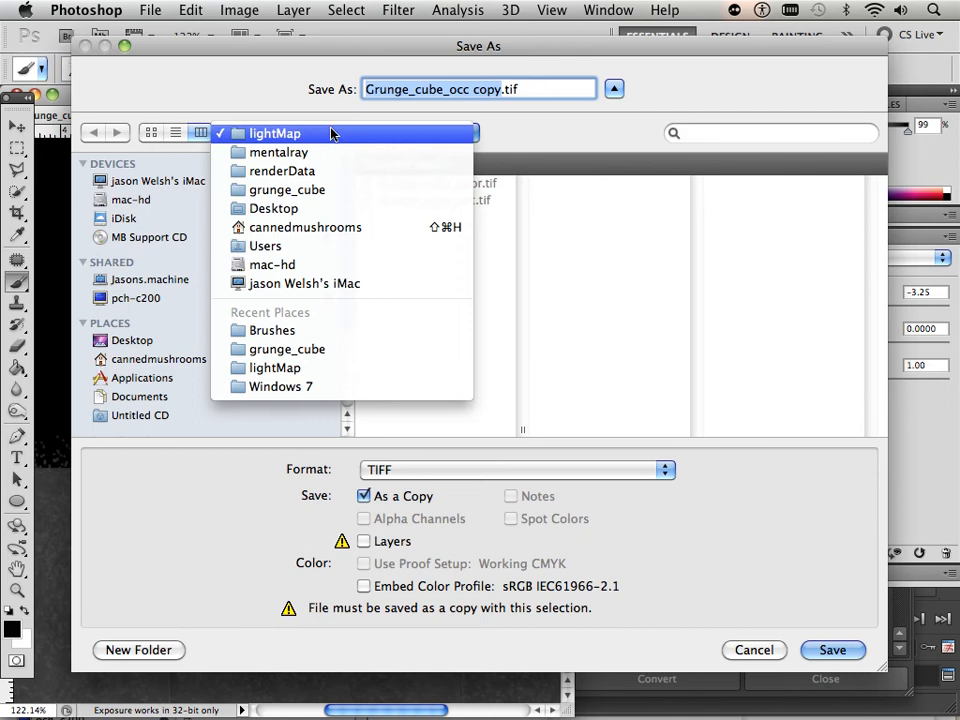
click(328, 189)
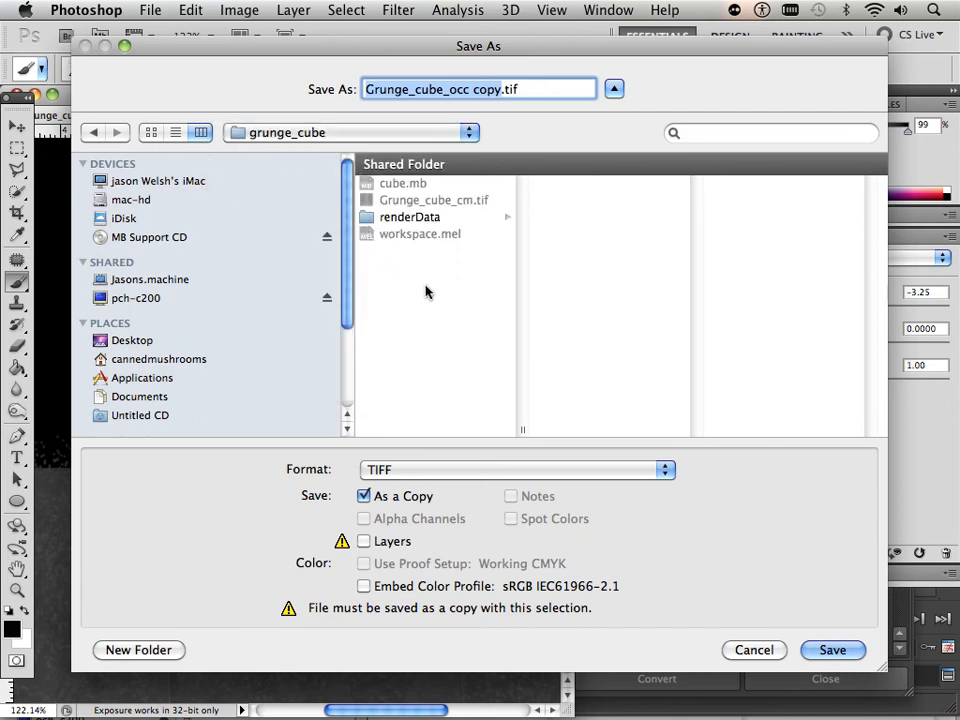
Name the copy Grunge_cube_bump.tif and save it with no image compression and its layers discarded.
click(440, 200)
click(465, 95)
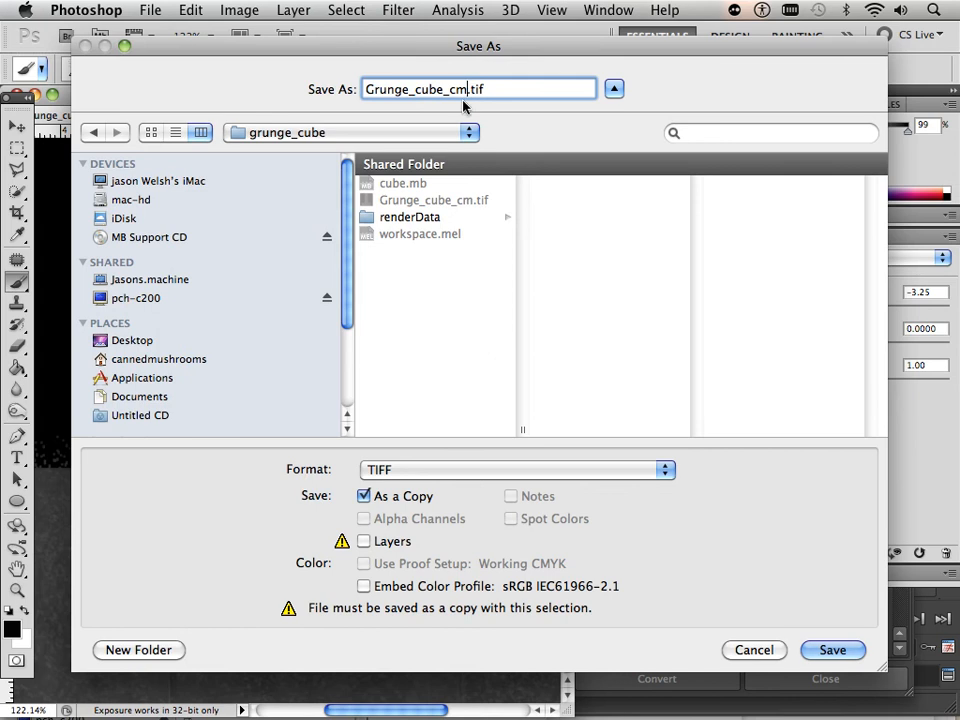
key(BackSpace)
key(BackSpace)
text(bump)
key(Return)
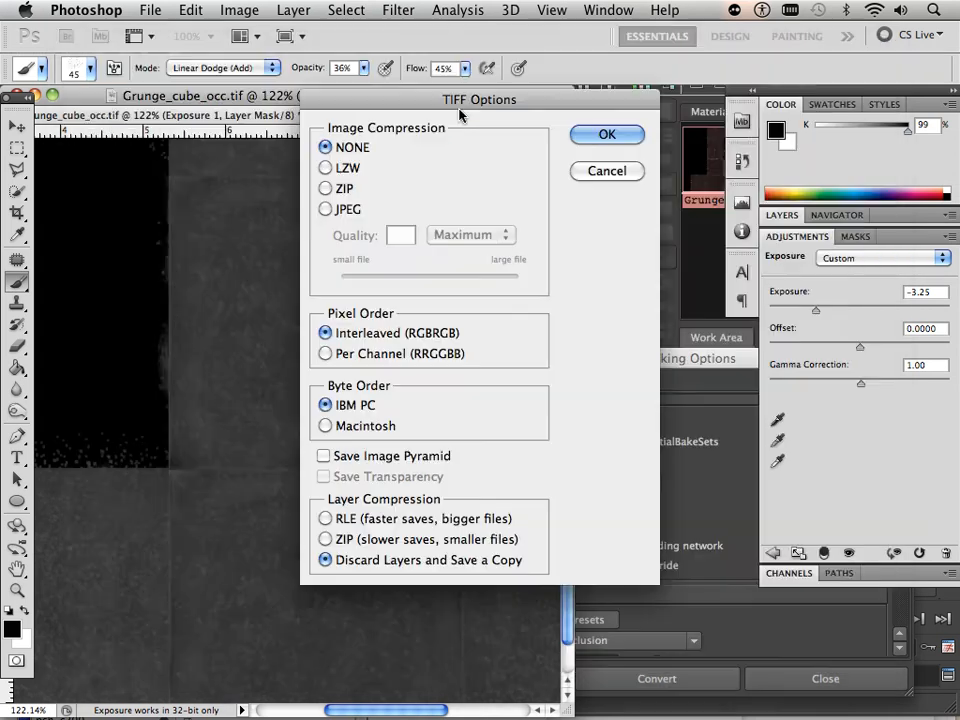
click(606, 136)
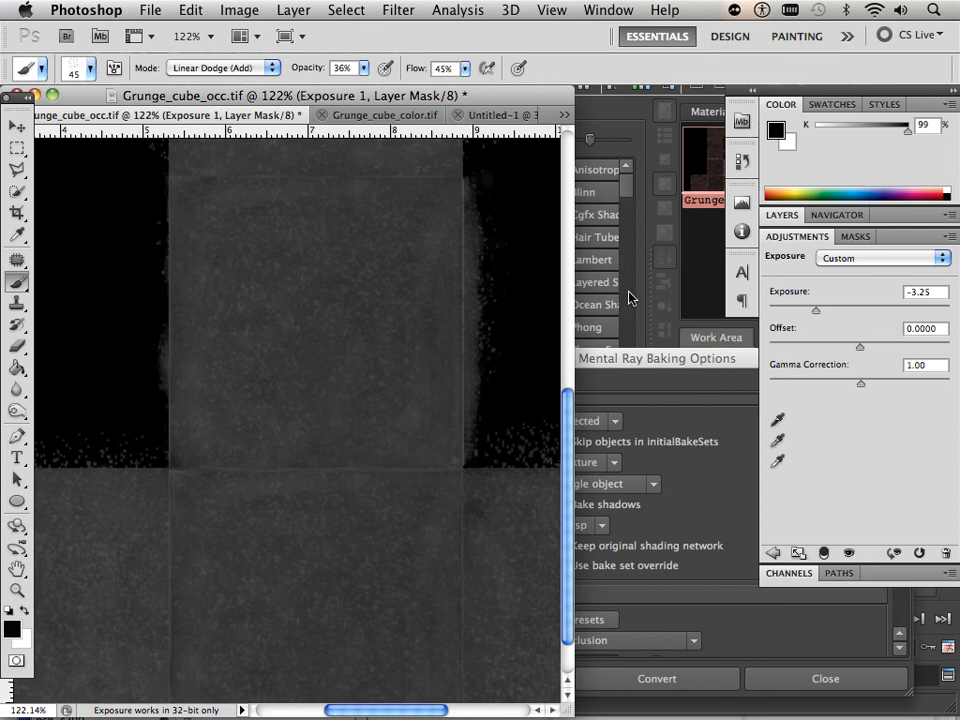
Switch to Maya and import Grunge_cube_bump.tif from the grunge_cube folder into Hypershade as a file texture.
click(697, 286)
mouse_move(364, 707)
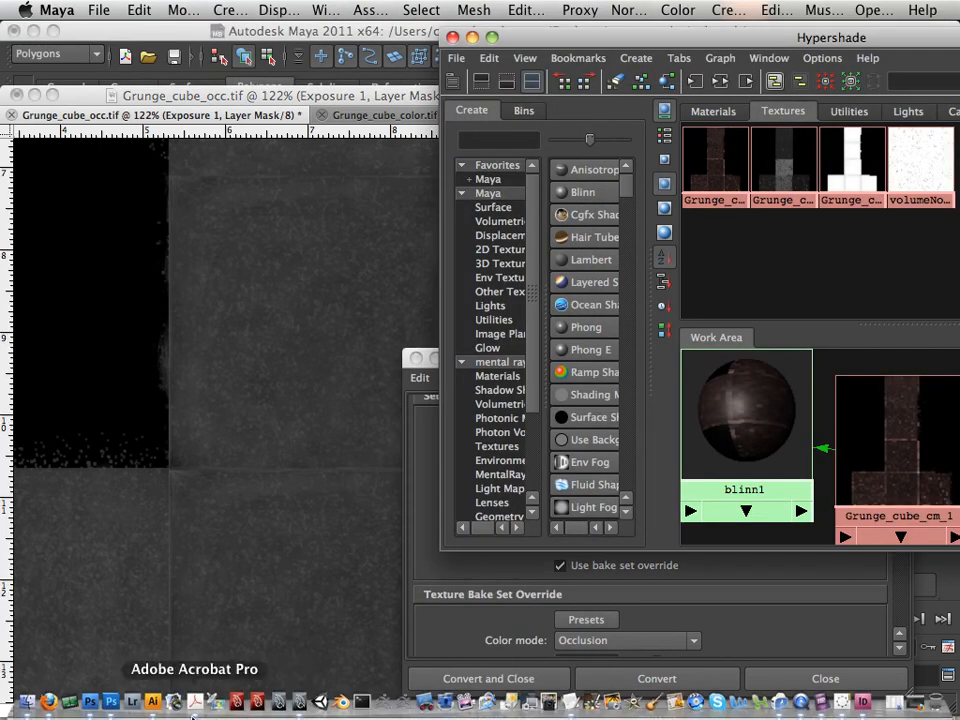
click(27, 704)
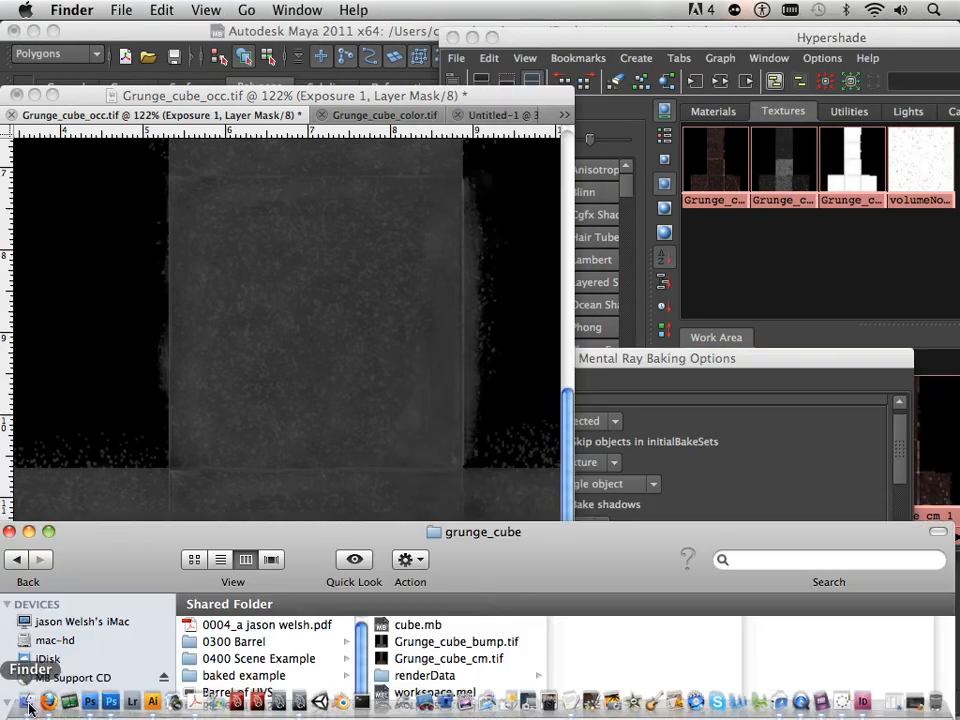
click(412, 644)
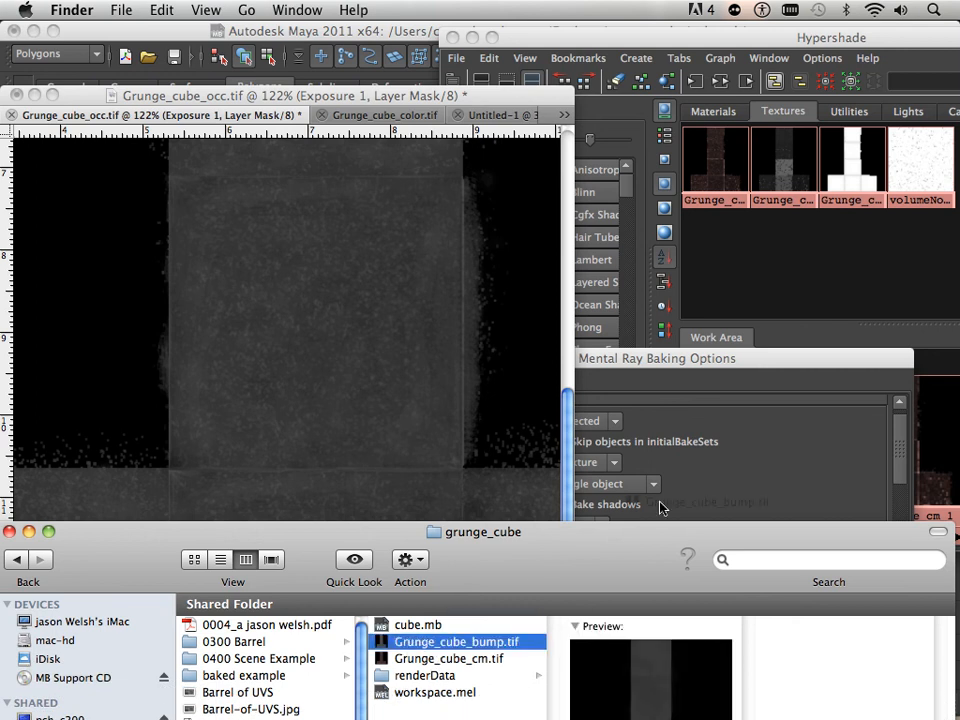
drag(660, 508, 389, 443)
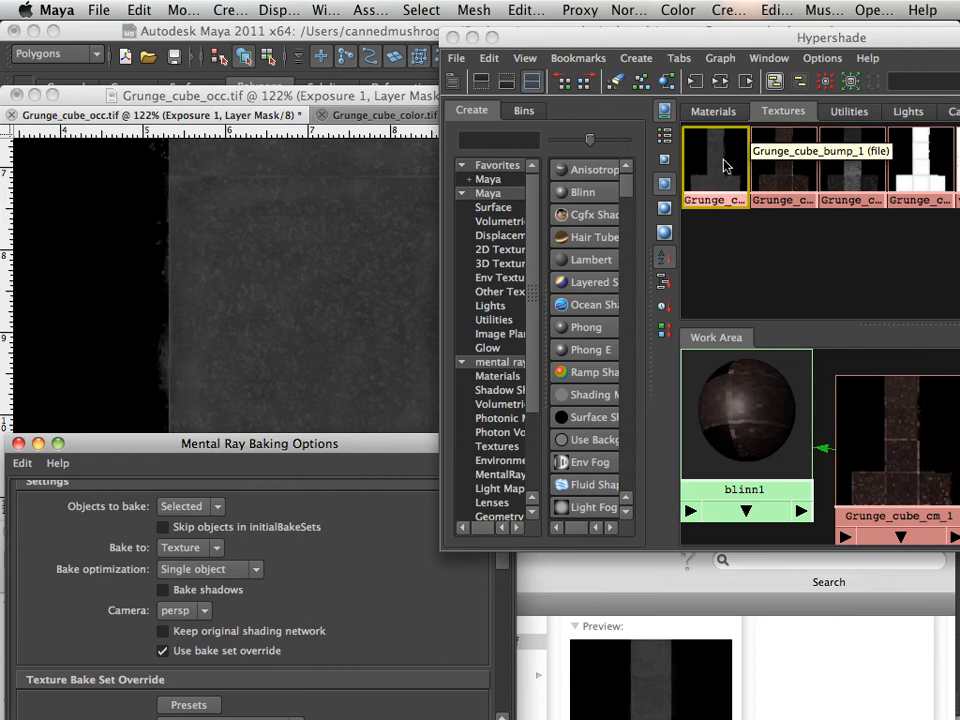
Connect the Grunge_cube_bump texture to blinn1's bump map, move its node off the material and uncover the cube's viewport.
middle_drag(726, 166, 737, 420)
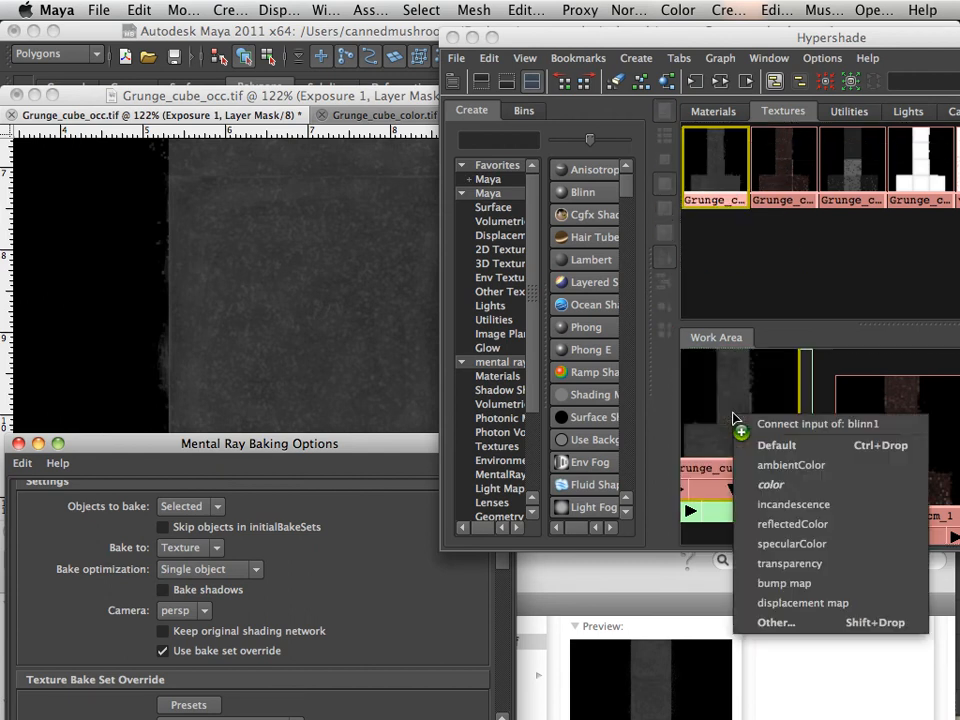
click(765, 583)
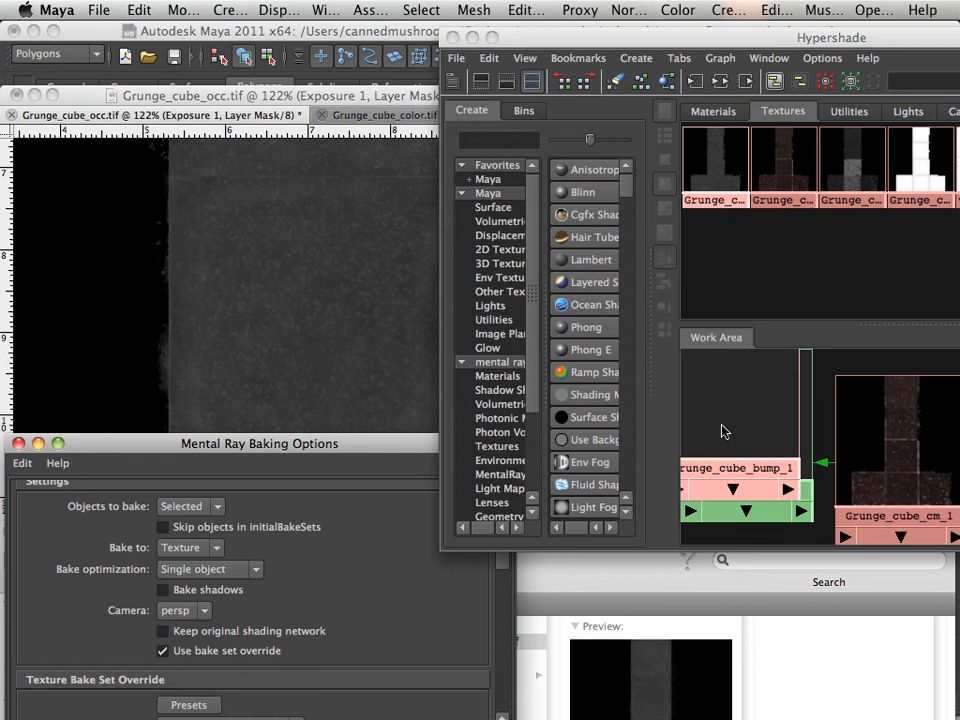
drag(730, 408, 772, 480)
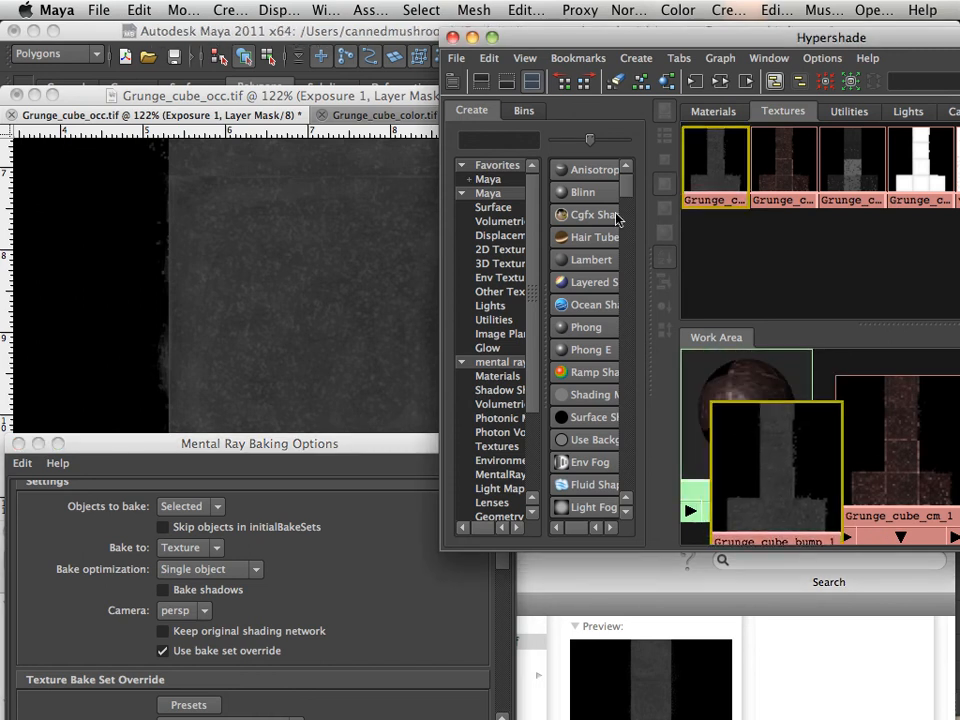
click(266, 32)
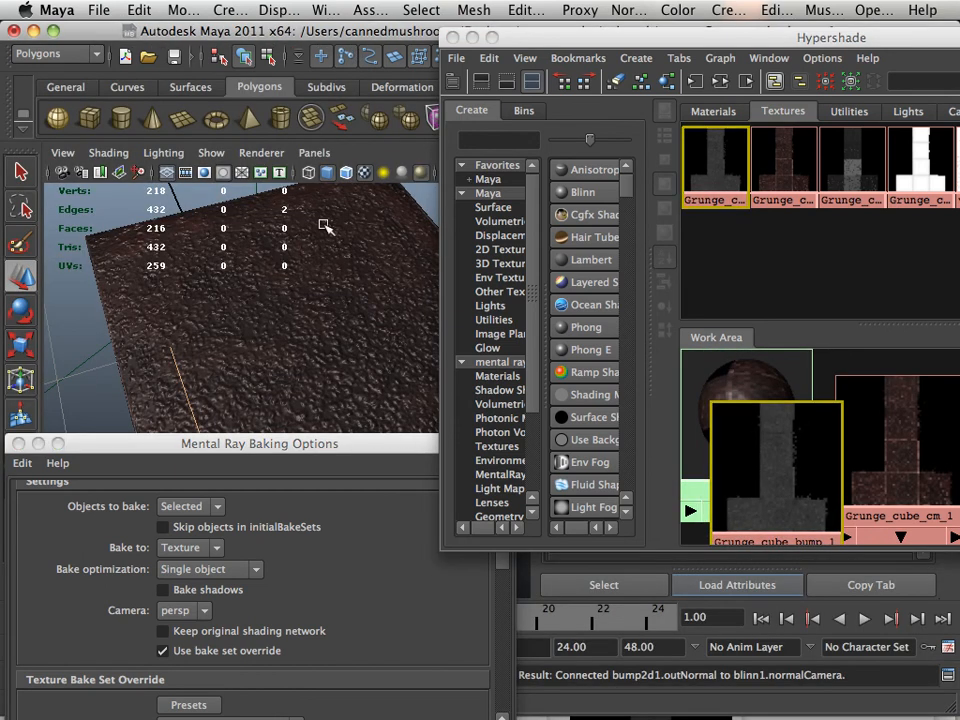
drag(342, 433, 286, 593)
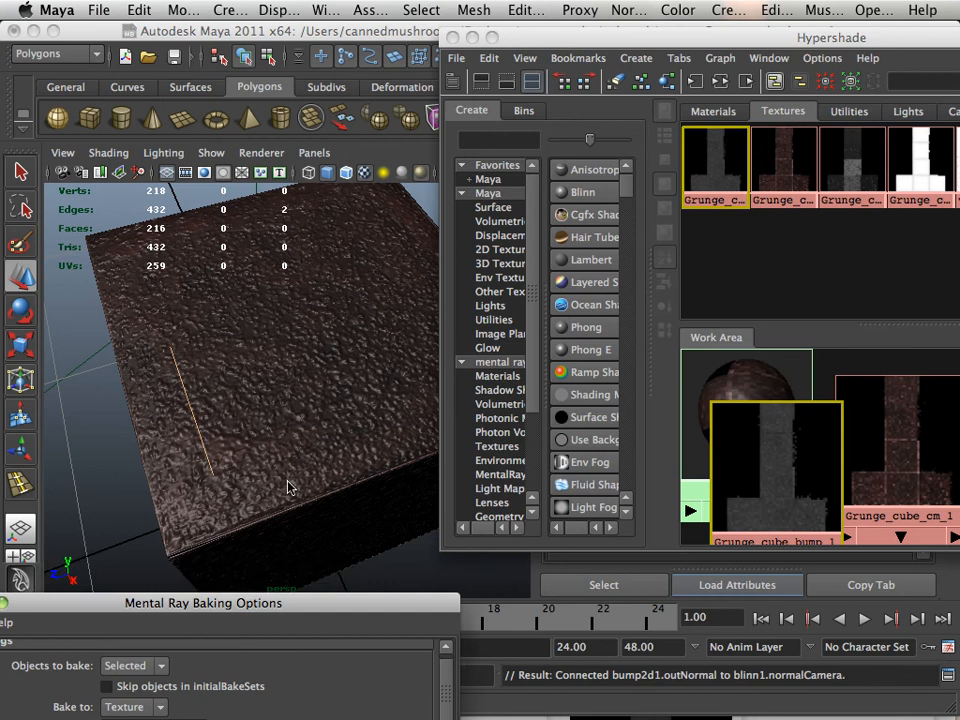
Inspect the bump relief on the cube's top and side faces and move the Grunge_cube_bump texture node below blinn1.
alt+drag(264, 461, 259, 418)
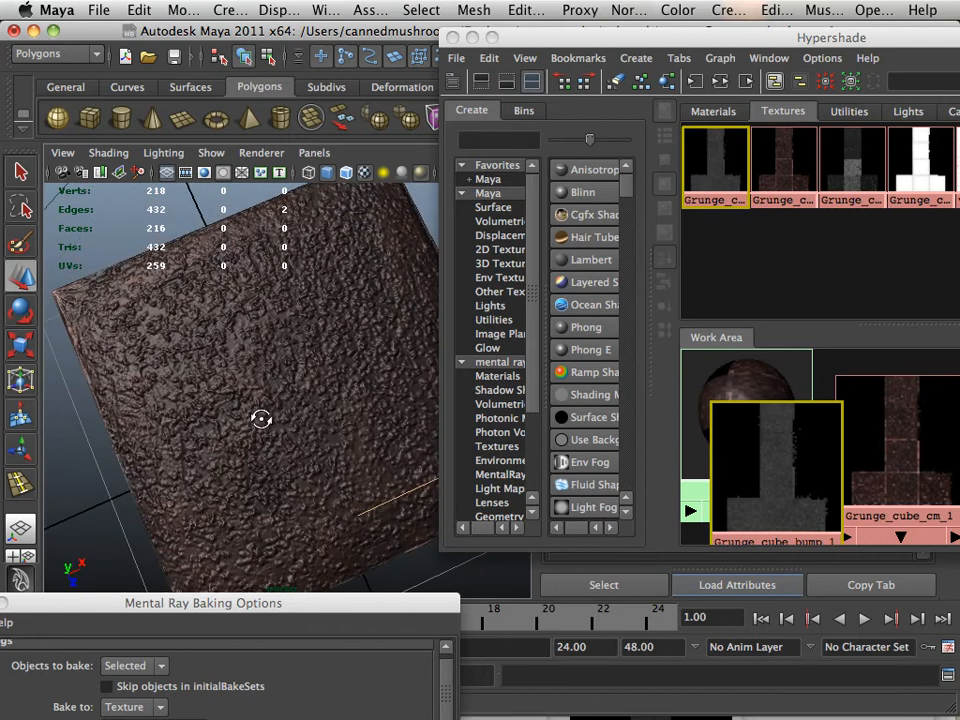
alt+right_drag(259, 418, 312, 410)
alt+drag(312, 410, 365, 358)
alt+right_drag(365, 358, 264, 345)
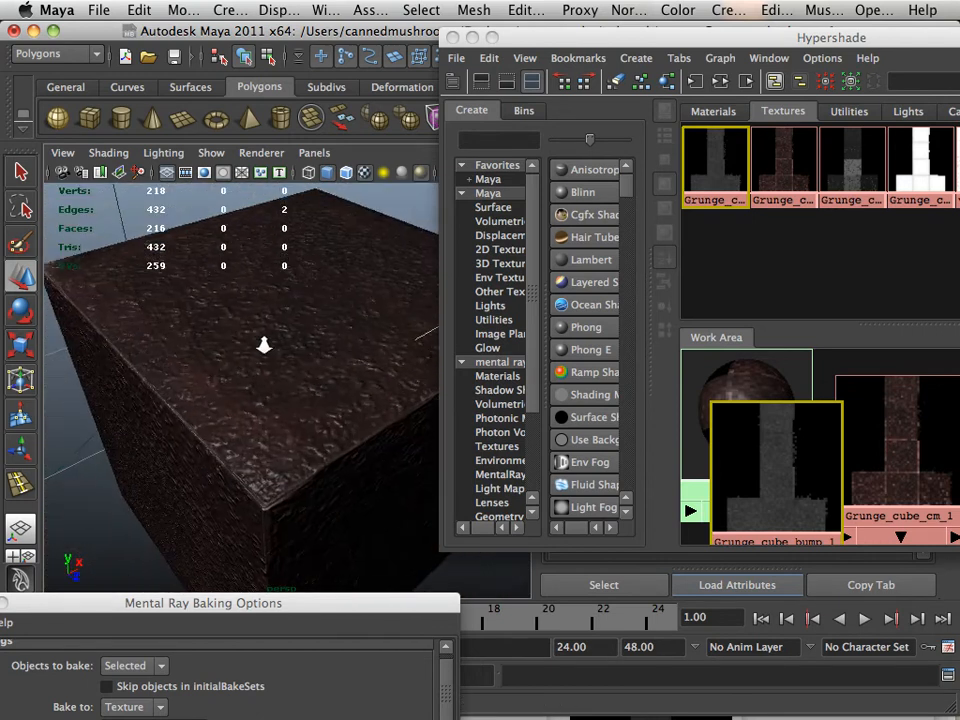
alt+drag(264, 345, 323, 288)
drag(738, 448, 786, 539)
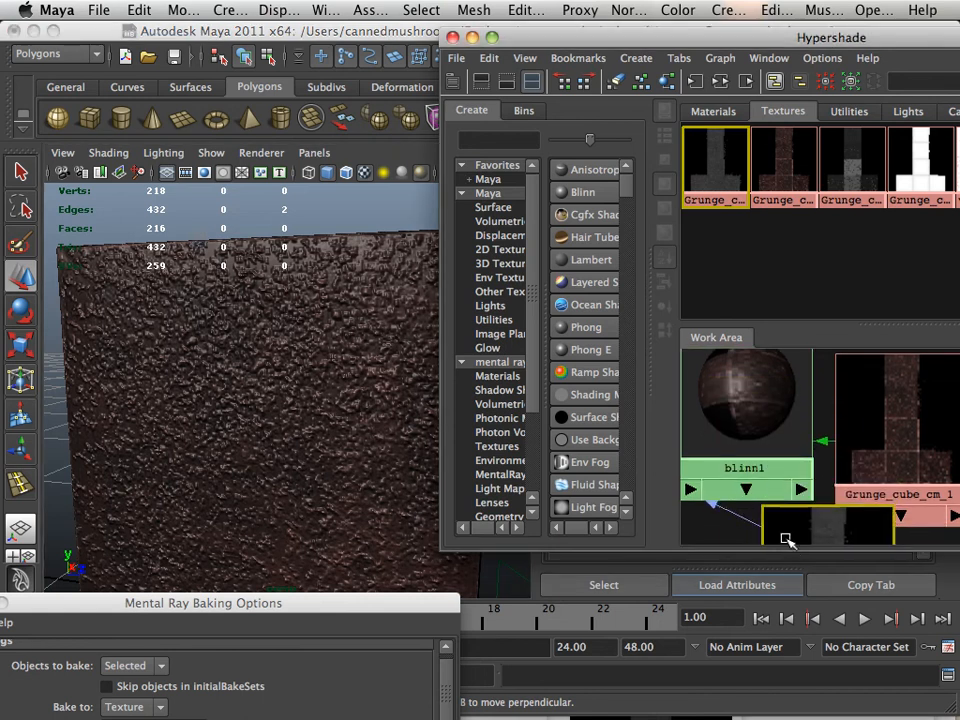
Examine the bump relief on the cube's side face up close and across the whole cube from a distance.
alt+right_drag(346, 399, 358, 398)
alt+drag(358, 398, 296, 416)
alt+right_drag(296, 416, 342, 415)
alt+drag(342, 415, 386, 435)
alt+right_drag(386, 435, 271, 407)
alt+drag(271, 407, 271, 303)
alt+right_drag(269, 301, 295, 318)
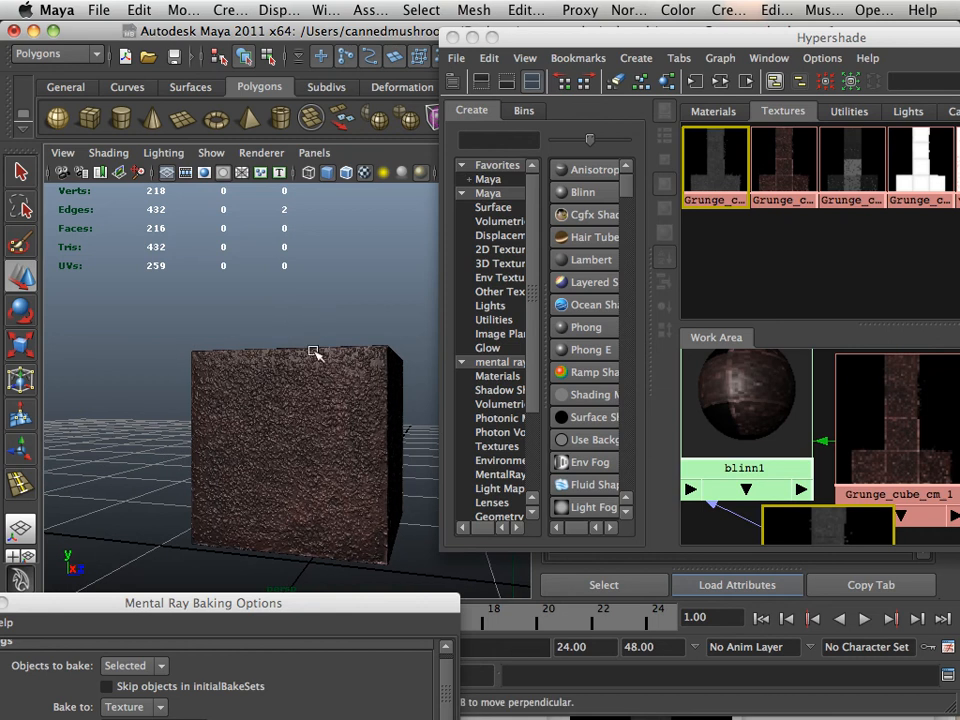
alt+drag(313, 351, 297, 388)
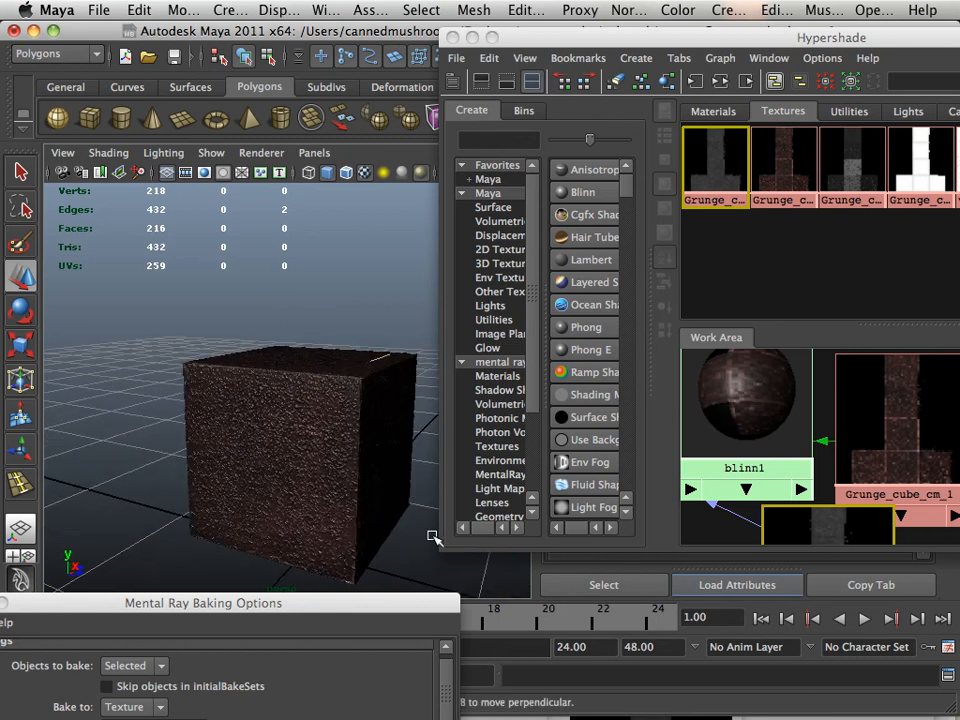
Switch to Photoshop and lower the Exposure adjustment of Grunge_cube_occ.tif to -5.76.
mouse_move(484, 712)
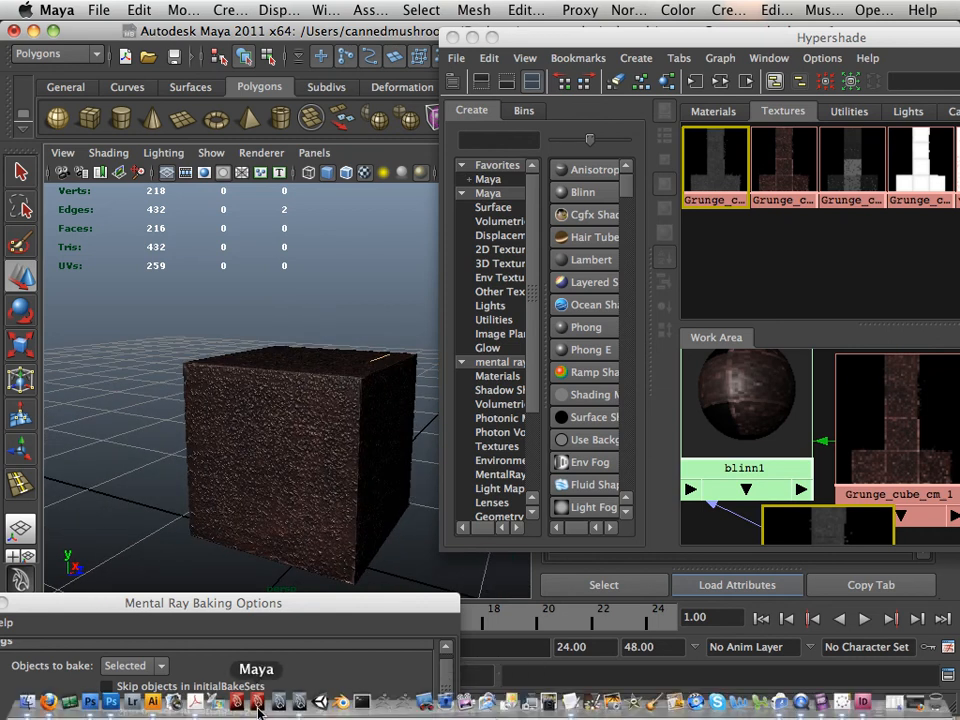
click(110, 703)
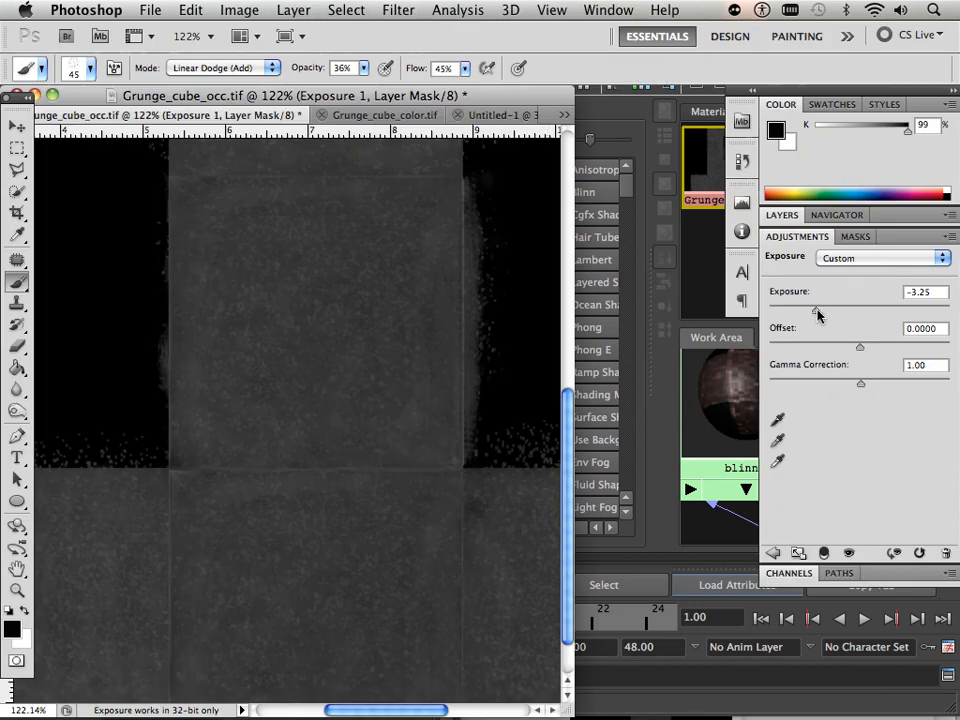
drag(818, 315, 802, 316)
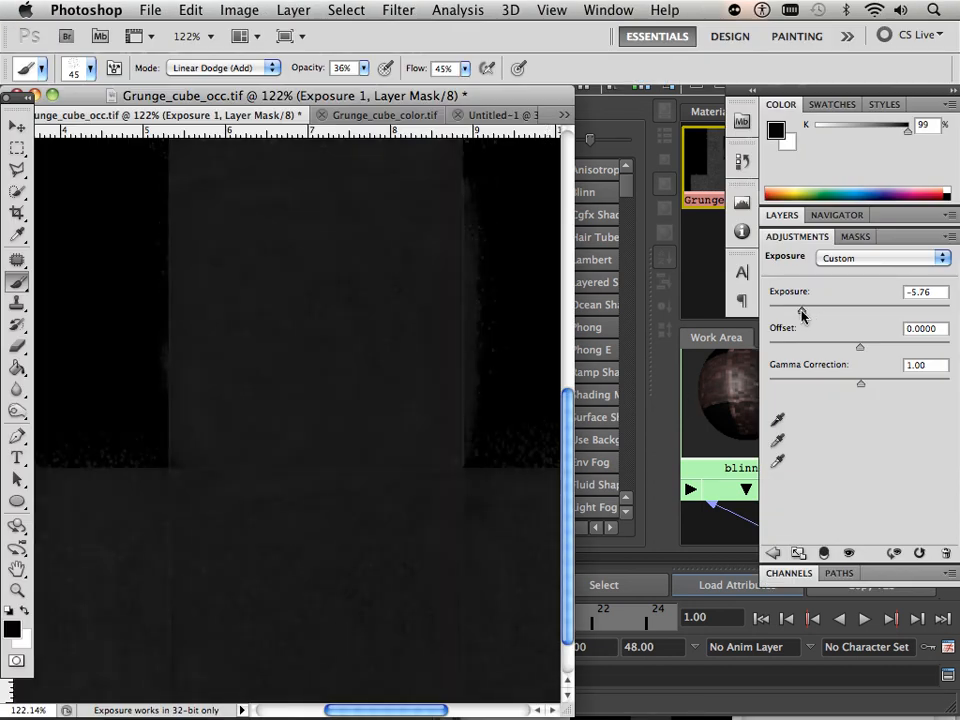
Save Grunge_cube_occ.tif with no image compression and its layers kept with RLE layer compression.
click(147, 11)
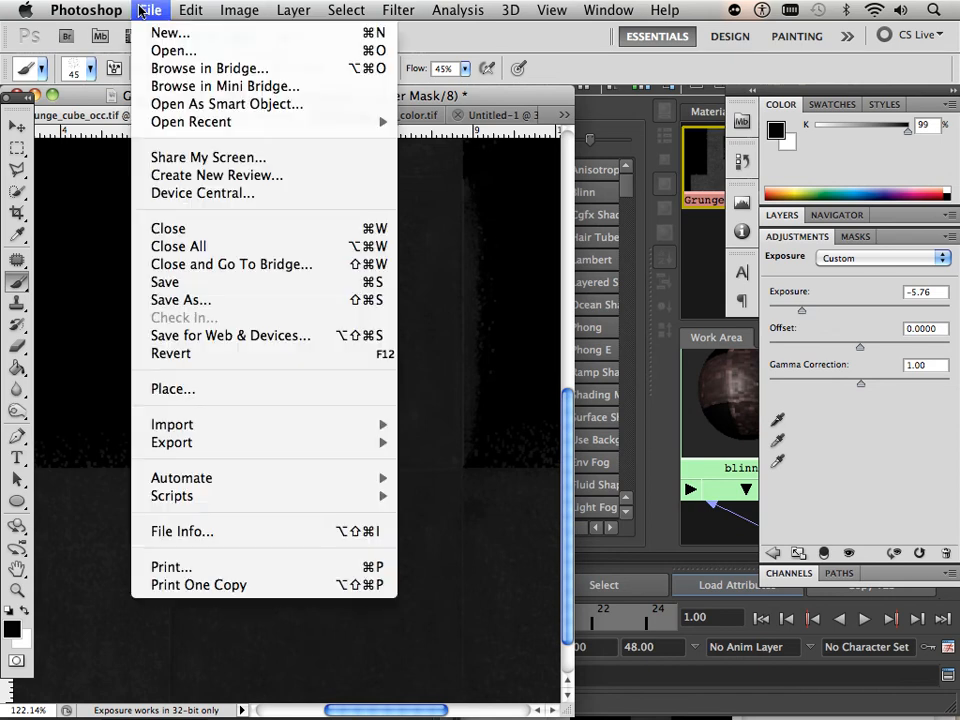
click(192, 283)
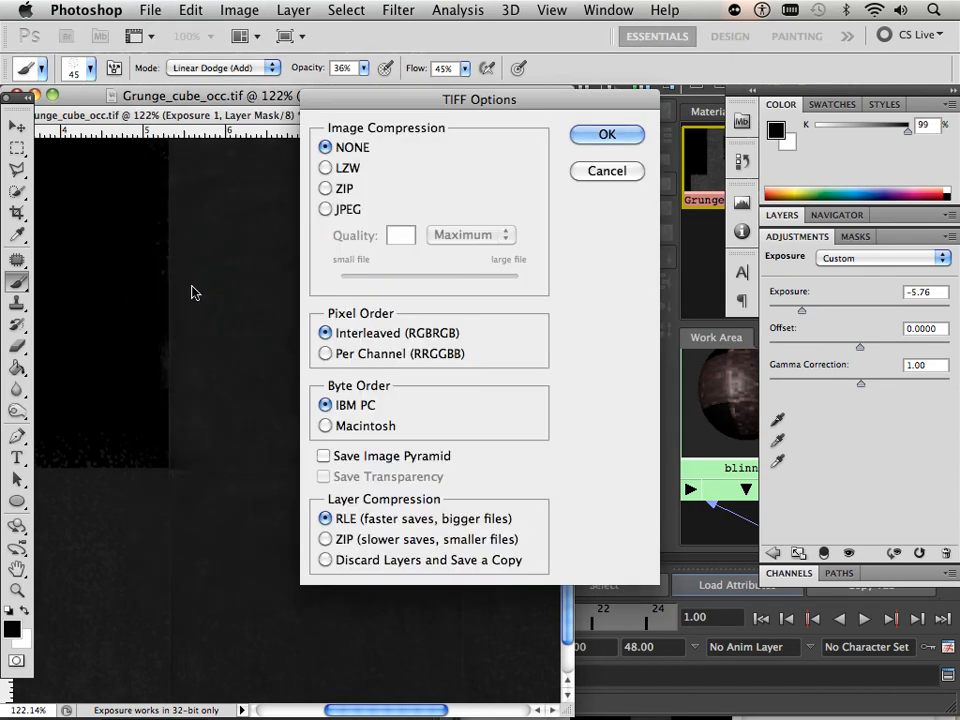
key(Return)
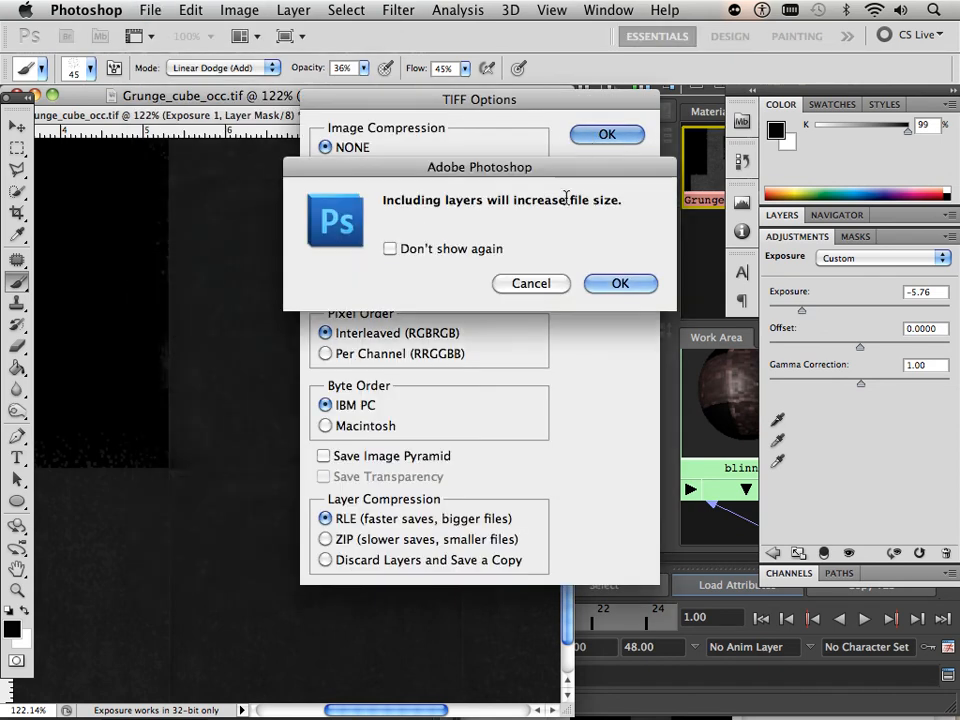
click(609, 285)
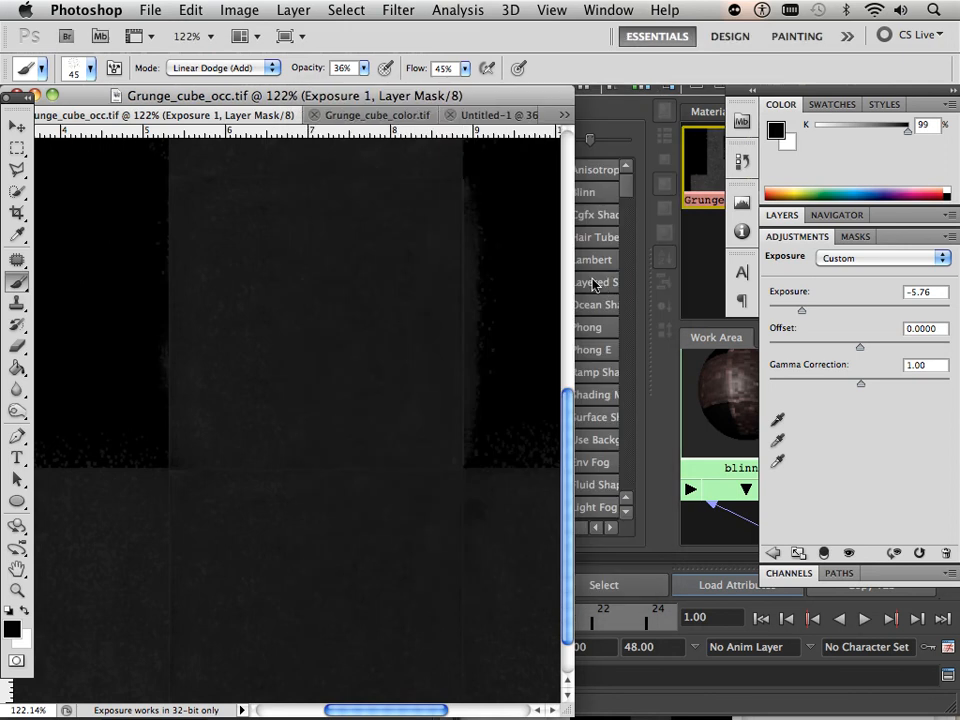
Switch to Maya, load the Grunge_cube_bump_1 texture's attributes and move Hypershade clear of the viewport to inspect the cube.
click(610, 116)
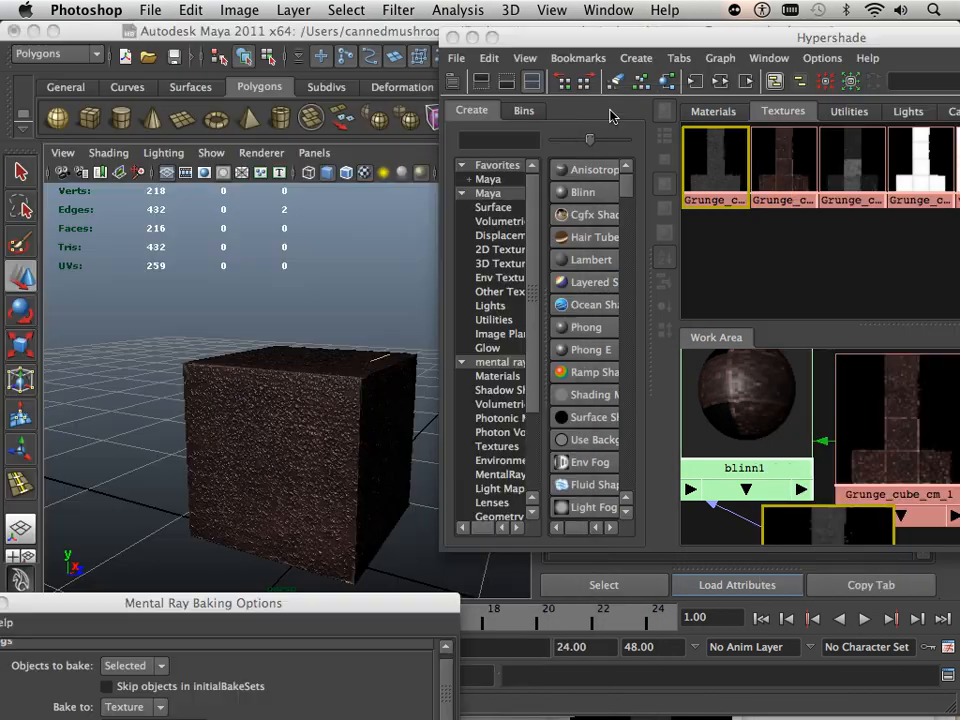
click(351, 376)
click(716, 147)
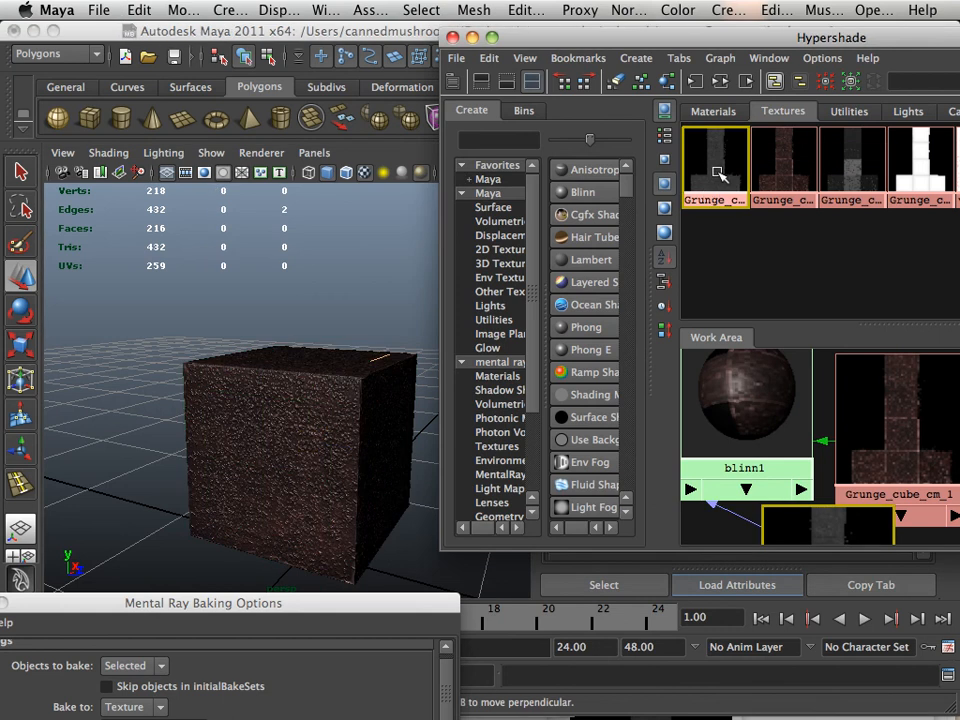
drag(710, 43, 364, 512)
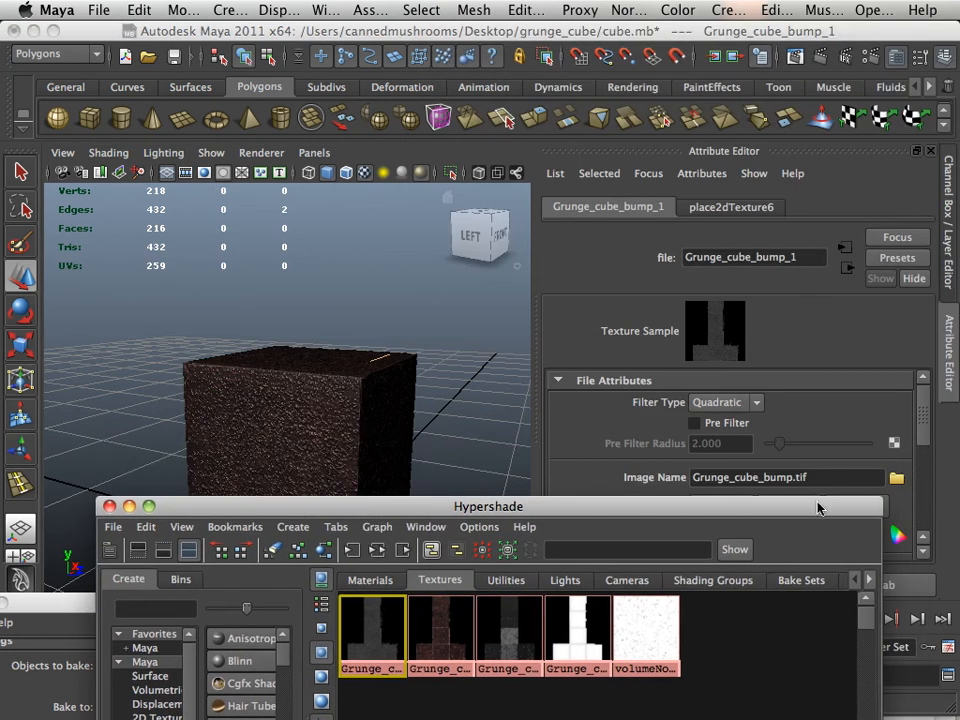
drag(817, 508, 739, 568)
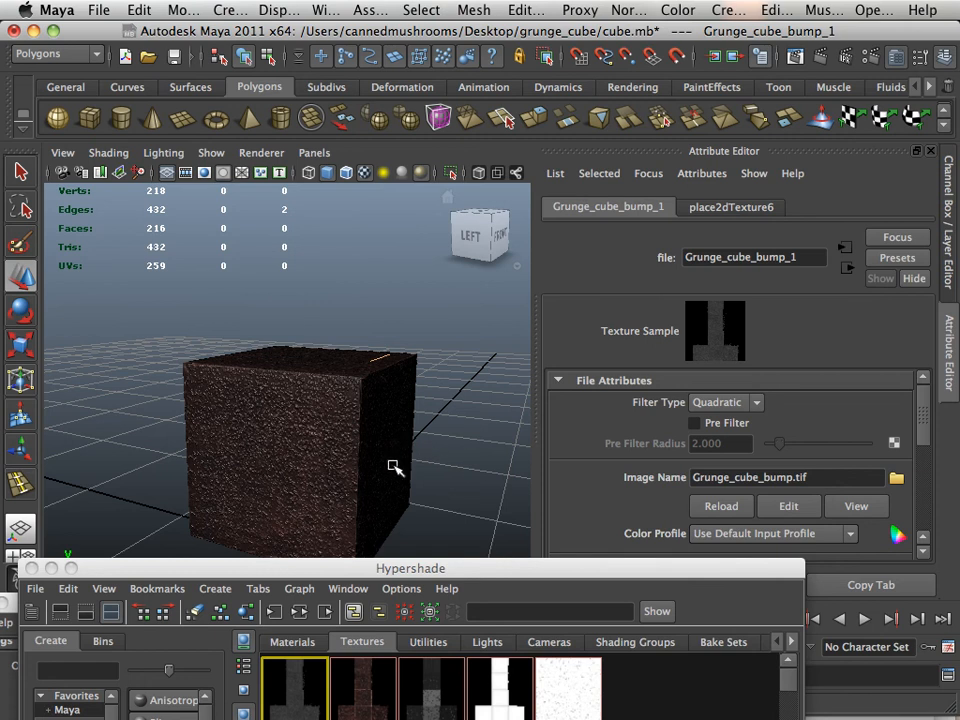
drag(390, 568, 387, 577)
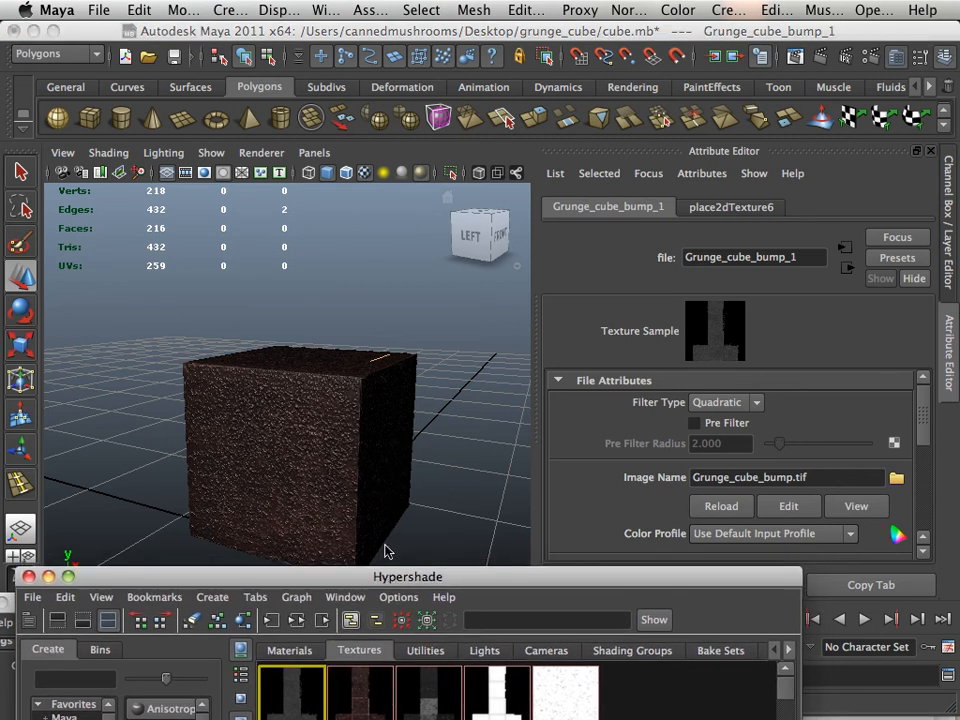
alt+drag(376, 480, 349, 495)
alt+right_drag(349, 495, 462, 505)
alt+drag(354, 482, 328, 527)
alt+right_drag(328, 527, 400, 535)
alt+drag(400, 537, 407, 452)
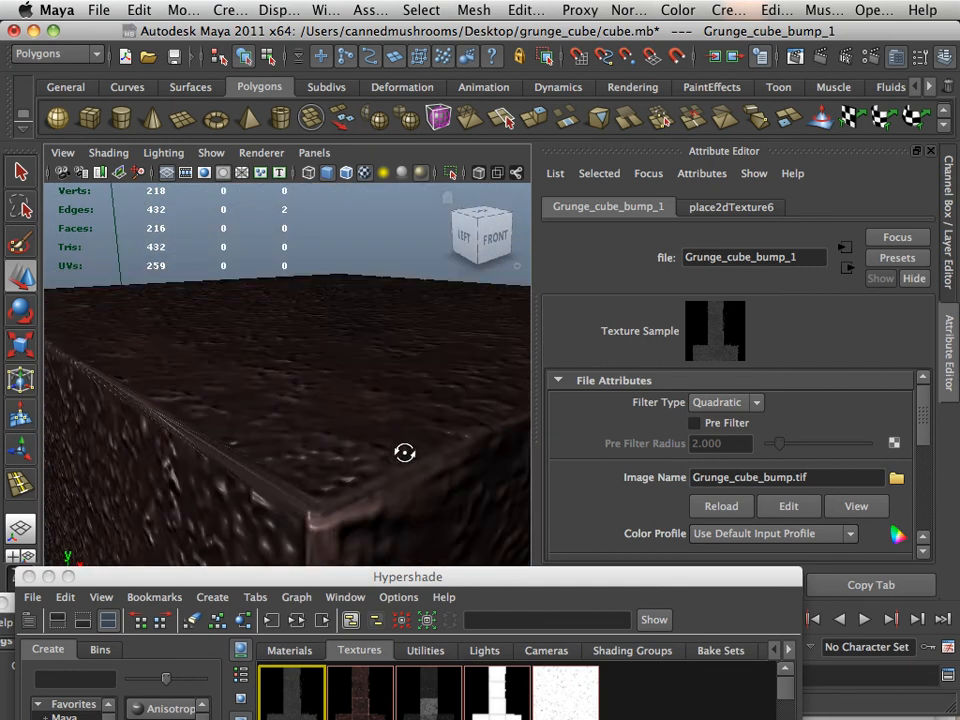
alt+right_drag(407, 452, 309, 416)
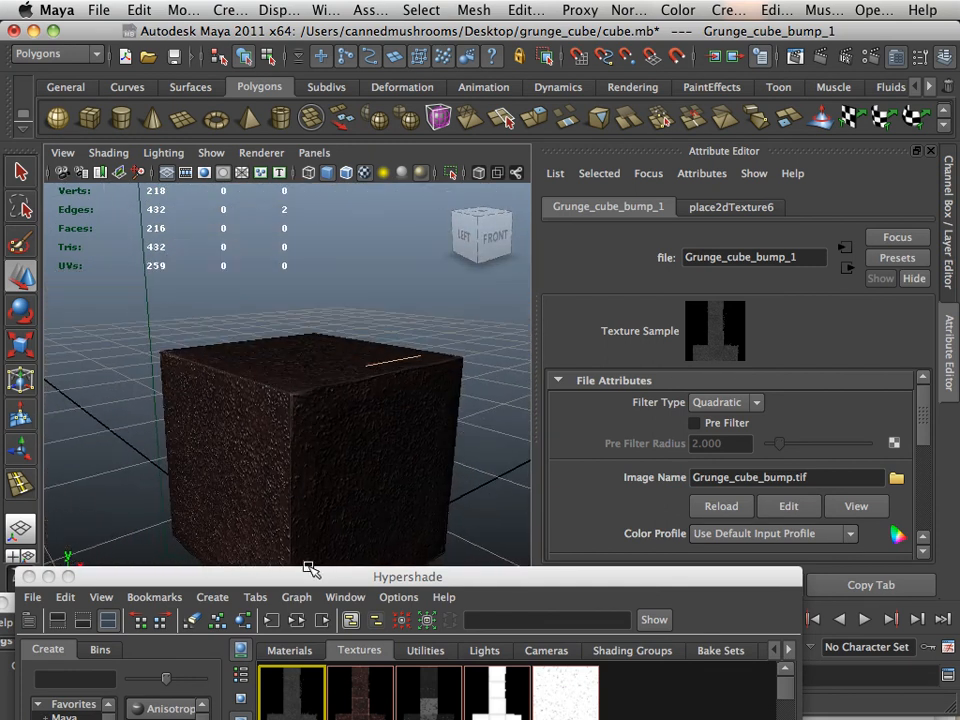
Select the bump2d1 node in the Hypershade work area and set its Bump Depth to 0.25.
drag(311, 572, 341, 200)
drag(381, 536, 523, 606)
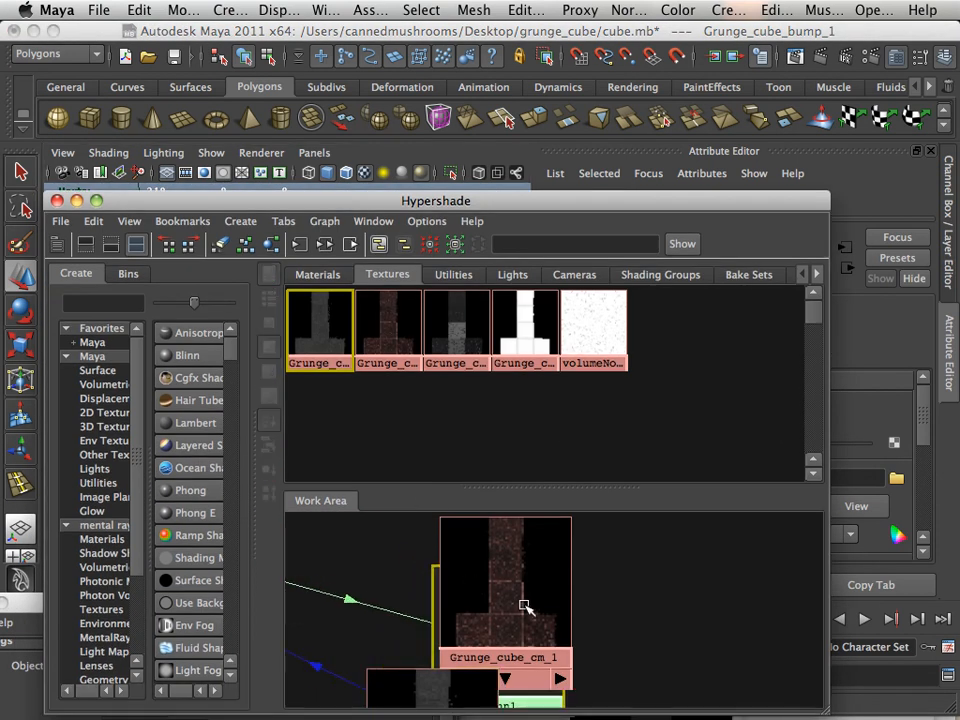
alt+middle_drag(365, 596, 583, 613)
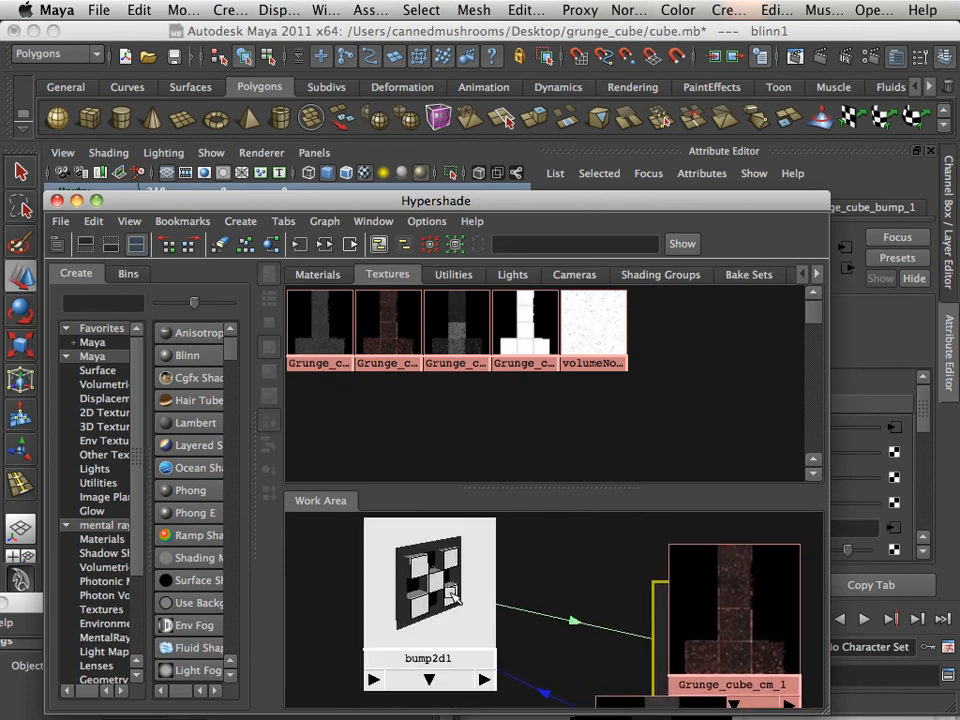
click(488, 548)
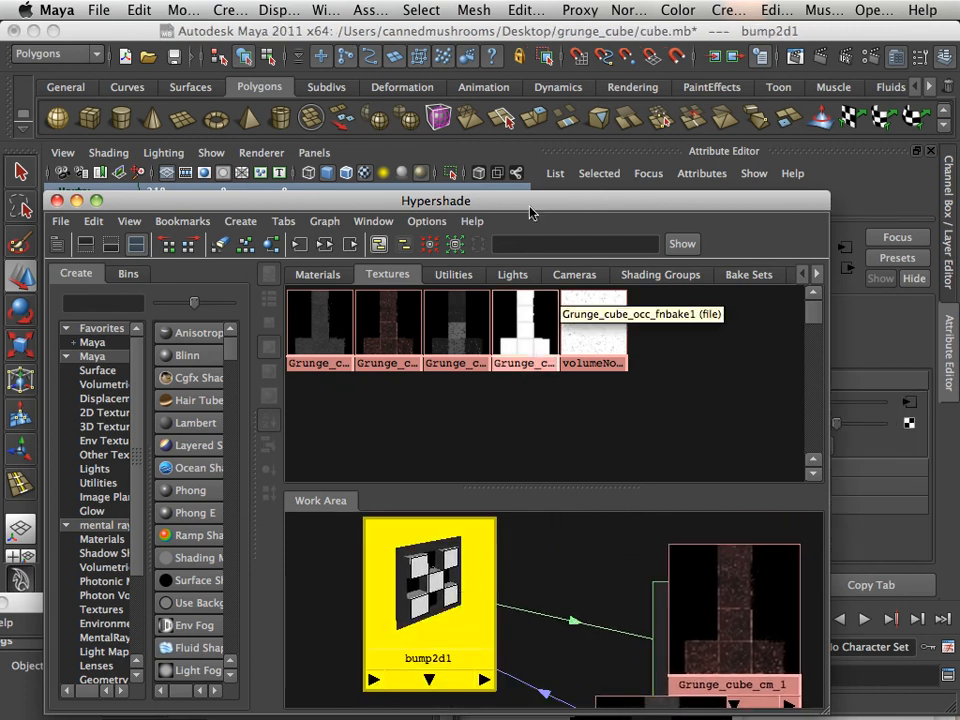
drag(530, 213, 320, 522)
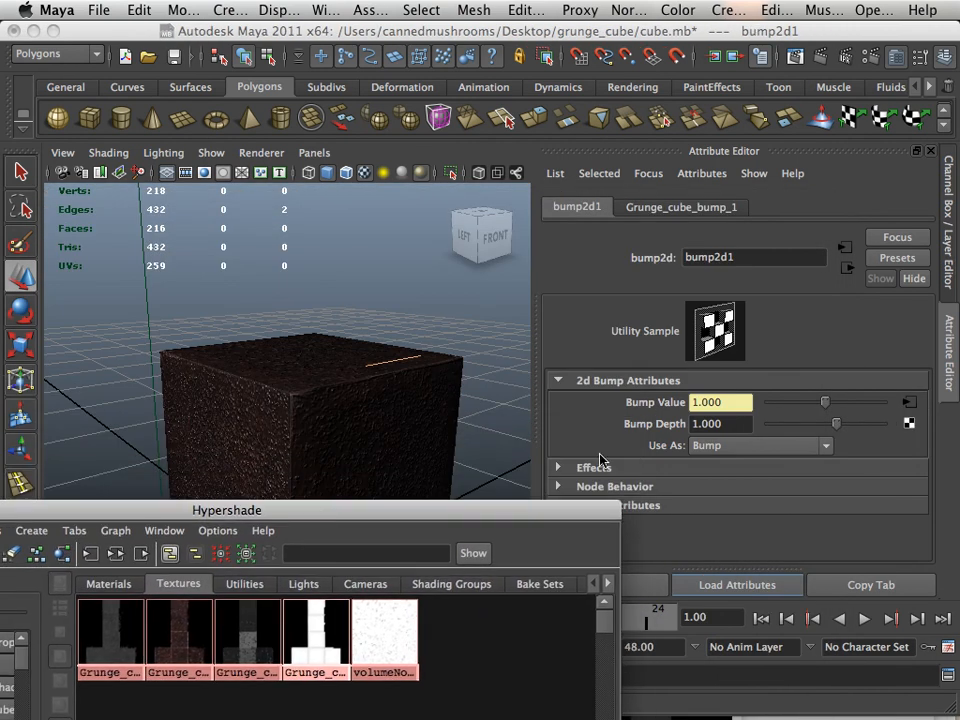
click(713, 427)
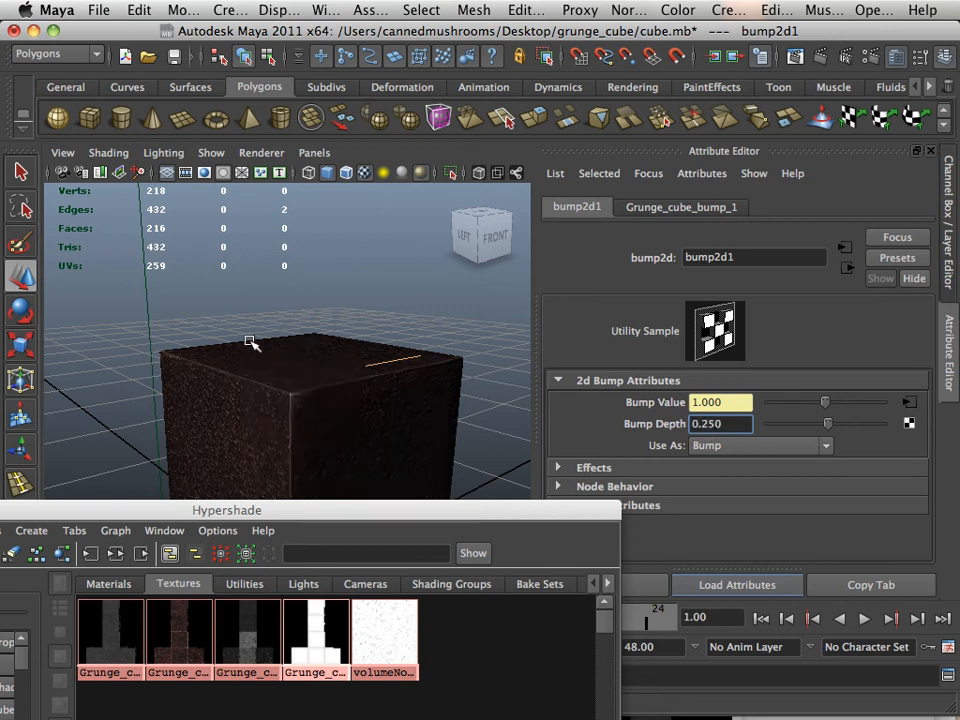
Examine the cube's bump from several angles and distances with nothing selected, and move Hypershade below the viewport.
alt+drag(250, 342, 234, 371)
alt+right_drag(234, 371, 313, 409)
alt+drag(313, 409, 301, 466)
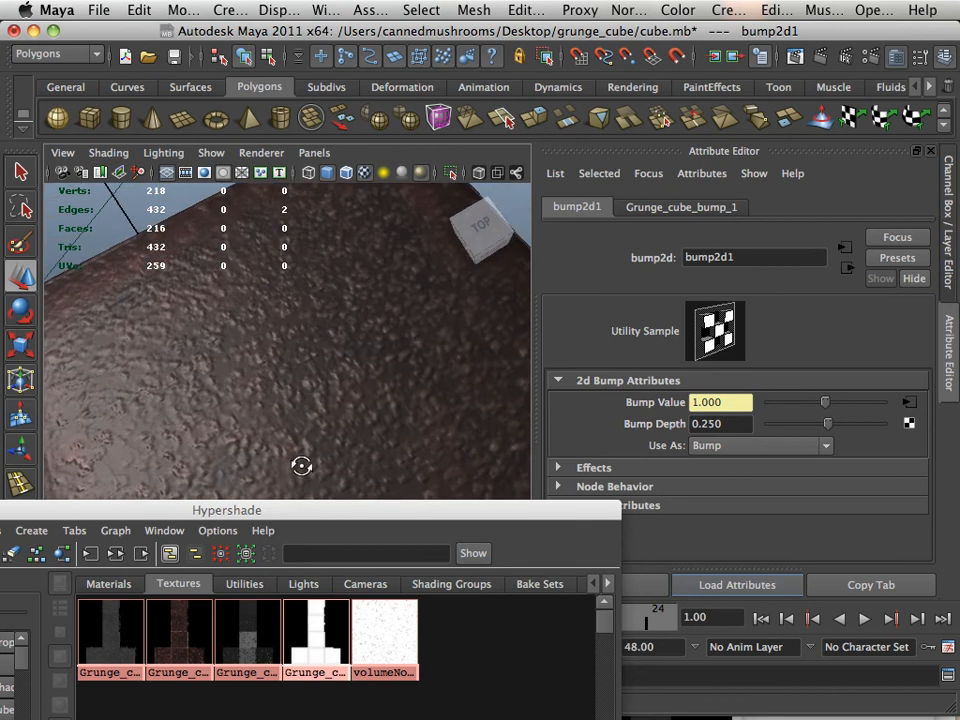
alt+right_drag(301, 466, 259, 416)
alt+drag(259, 416, 231, 300)
alt+middle_drag(231, 300, 306, 316)
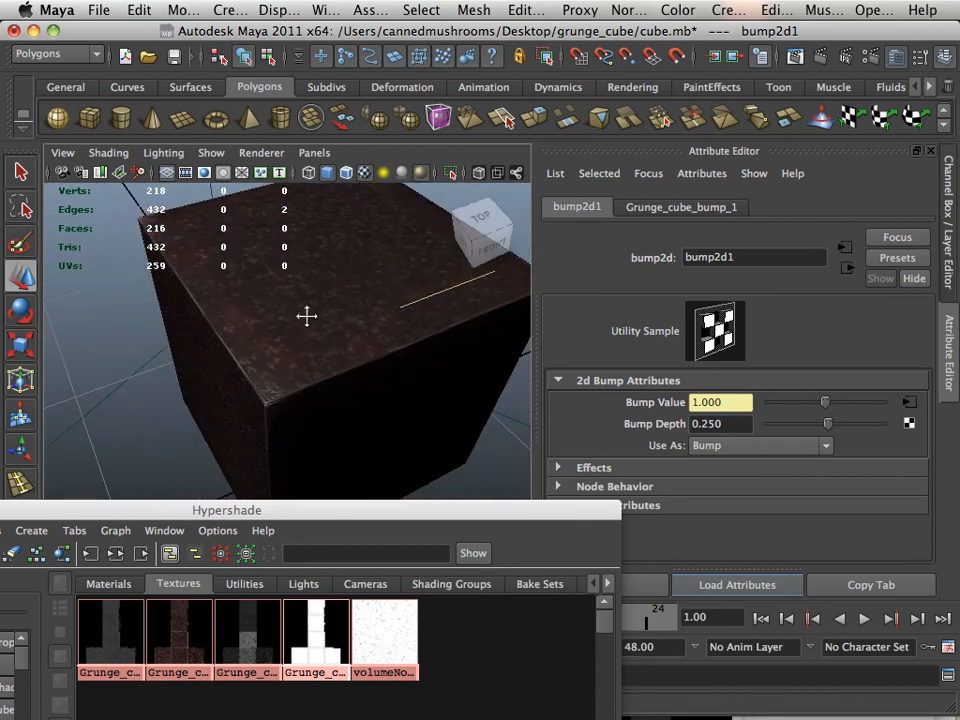
alt+drag(306, 316, 294, 258)
click(156, 362)
alt+drag(201, 375, 134, 340)
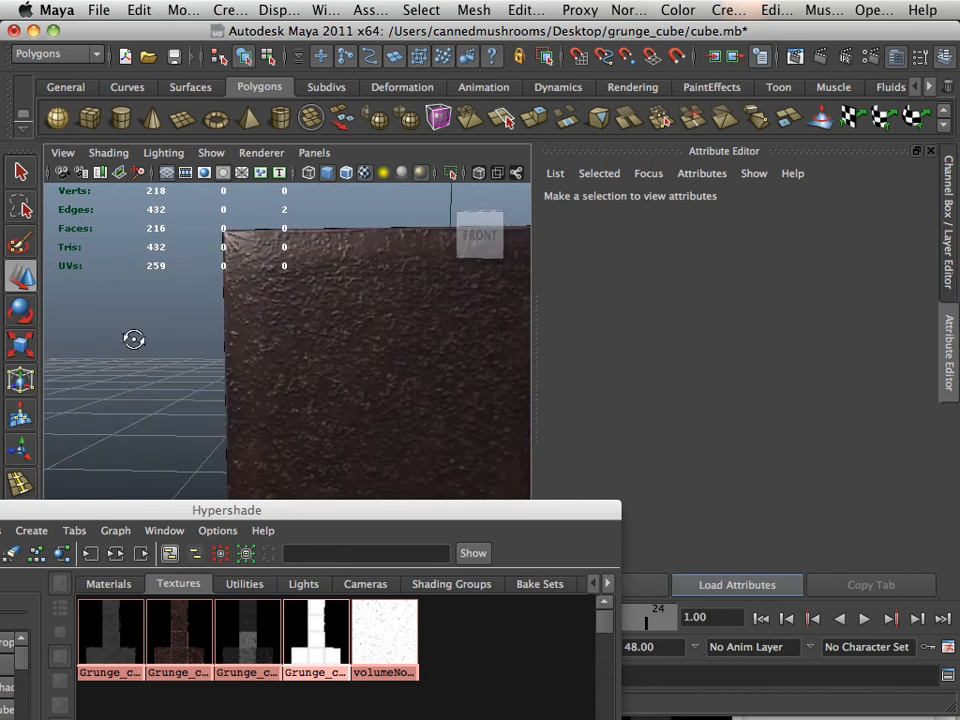
alt+right_drag(206, 414, 90, 395)
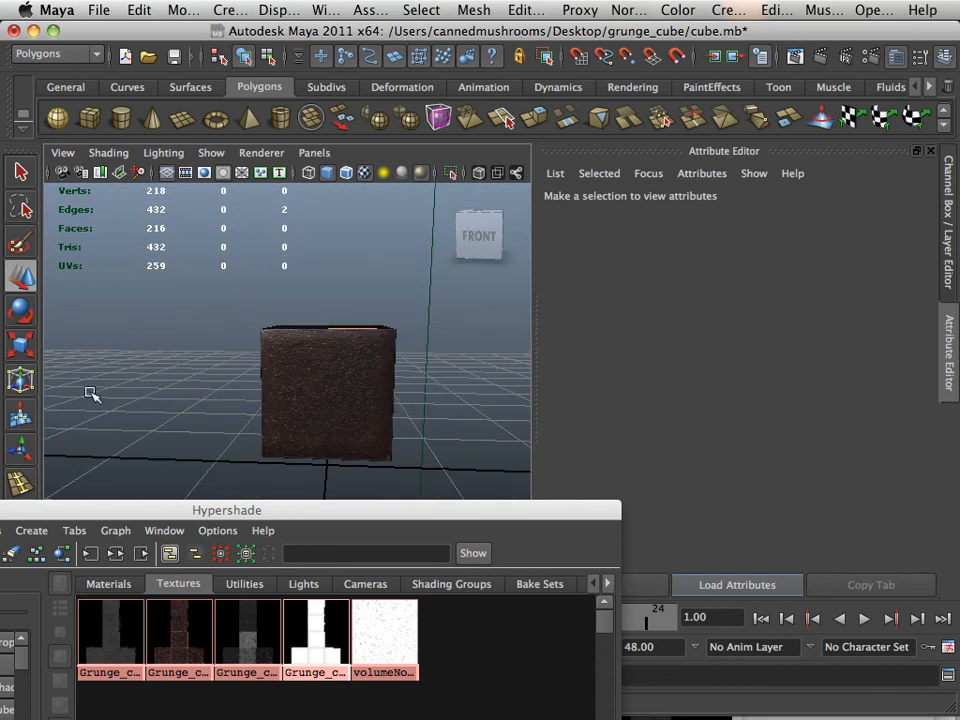
right_drag(206, 420, 208, 444)
click(208, 444)
alt+drag(208, 440, 191, 431)
alt+right_drag(191, 431, 296, 446)
alt+drag(208, 444, 78, 462)
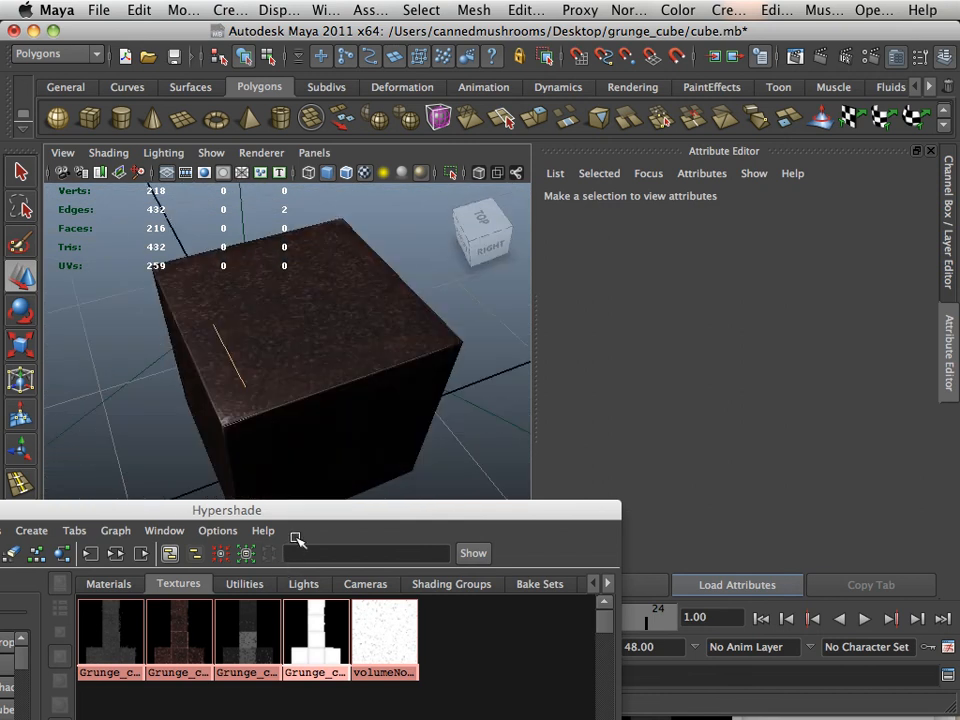
drag(290, 512, 690, 632)
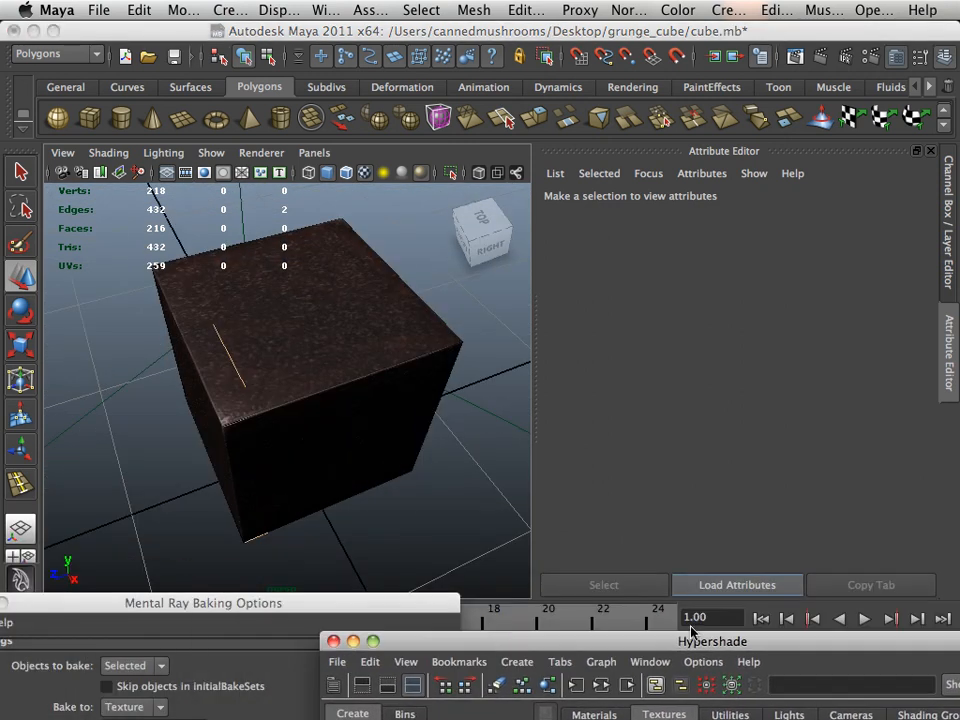
Switch to Photoshop and lower the Exposure adjustment of Grunge_cube_occ.tif to -6.60.
mouse_move(252, 716)
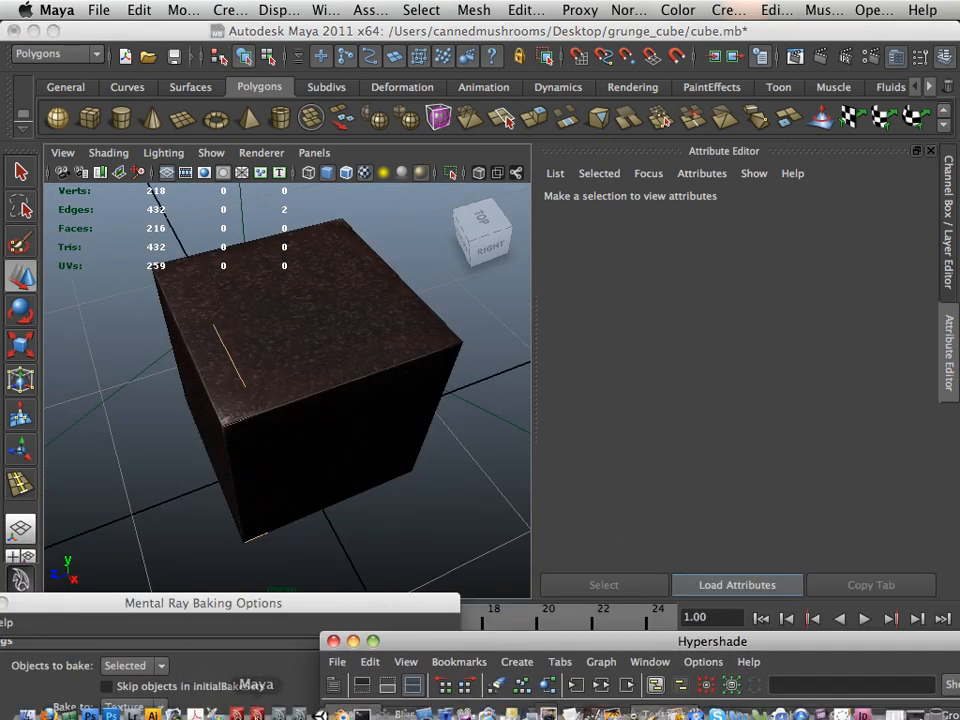
click(108, 705)
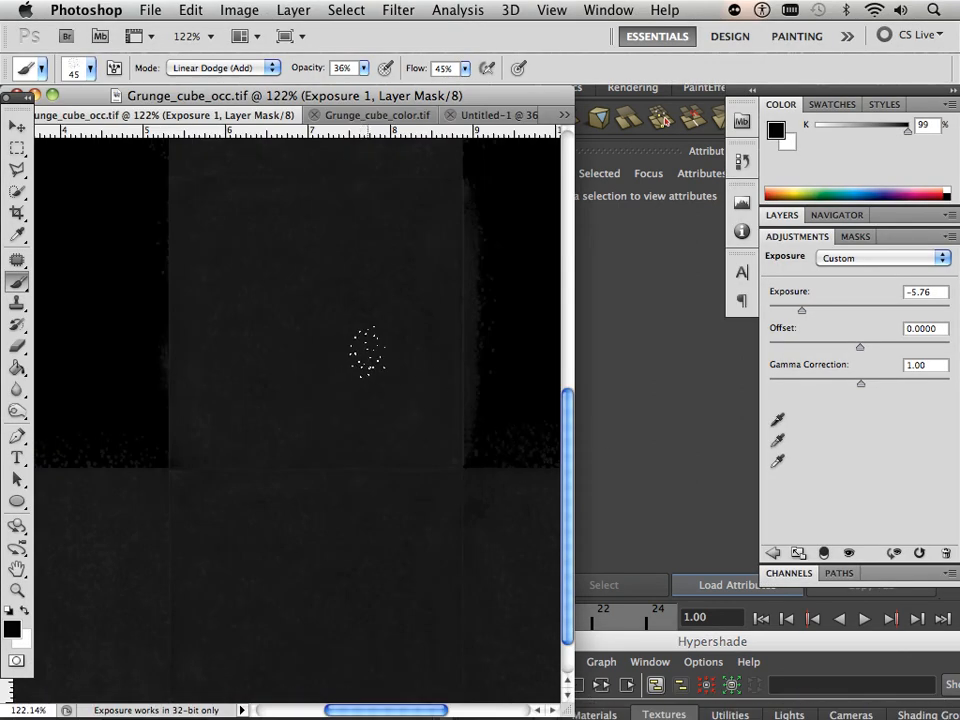
drag(800, 315, 795, 313)
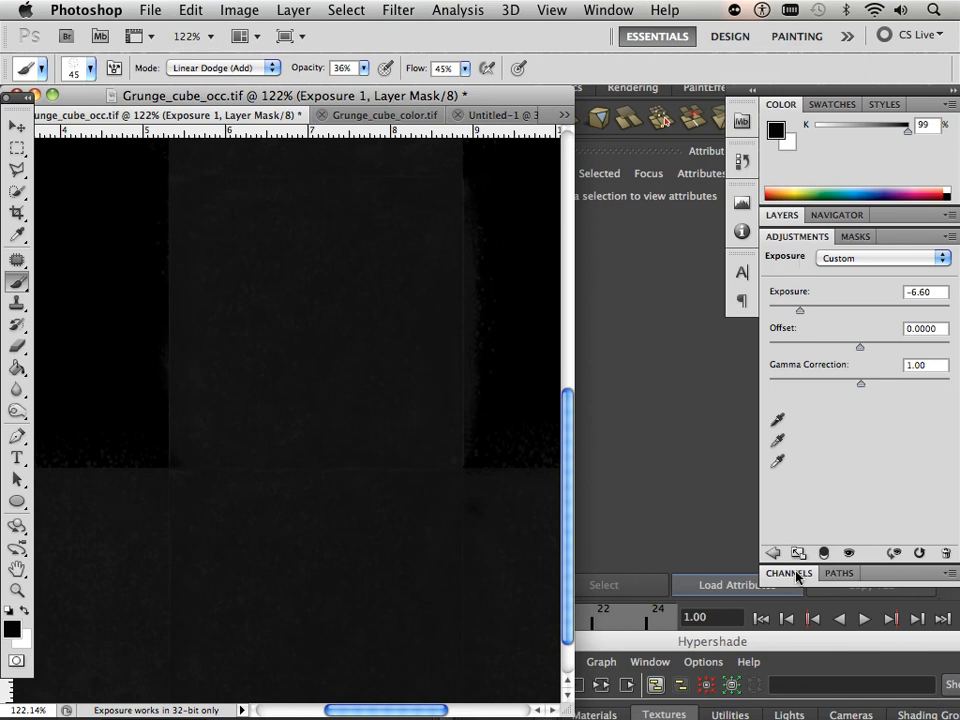
Review the layer stack, then set up saving Grunge_cube_occ.tif as a TIFF copy without layers.
click(781, 215)
drag(951, 457, 955, 598)
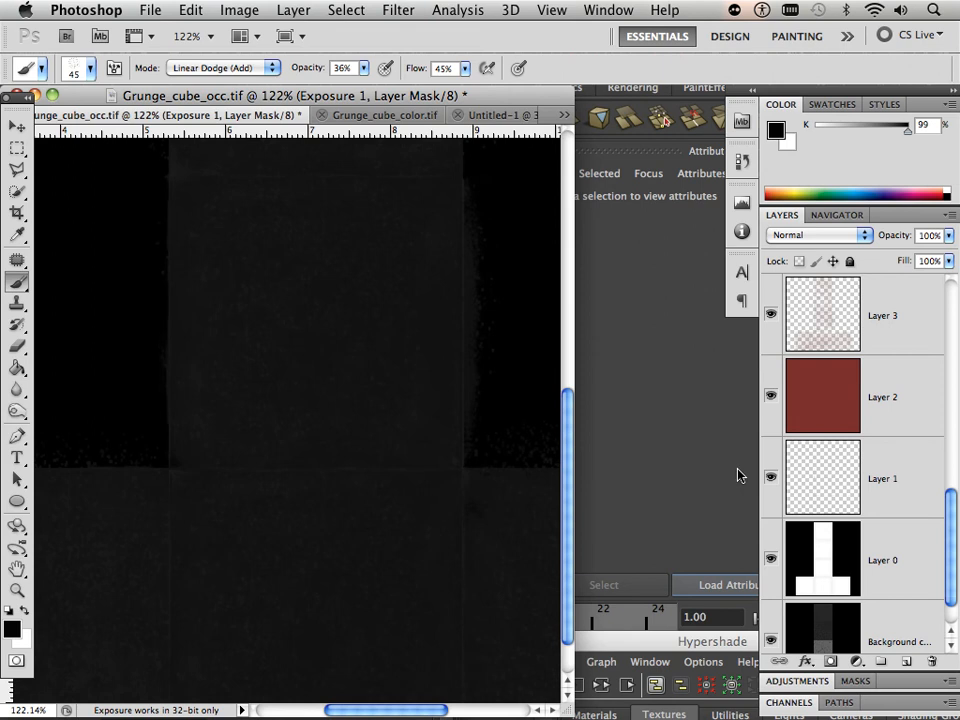
drag(950, 530, 945, 453)
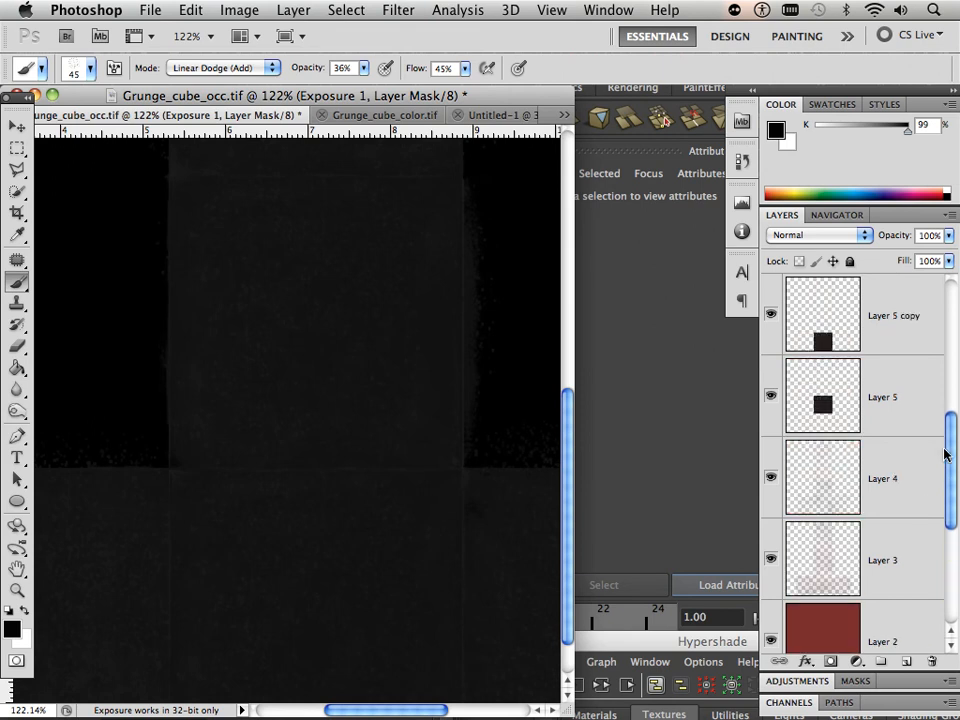
click(150, 10)
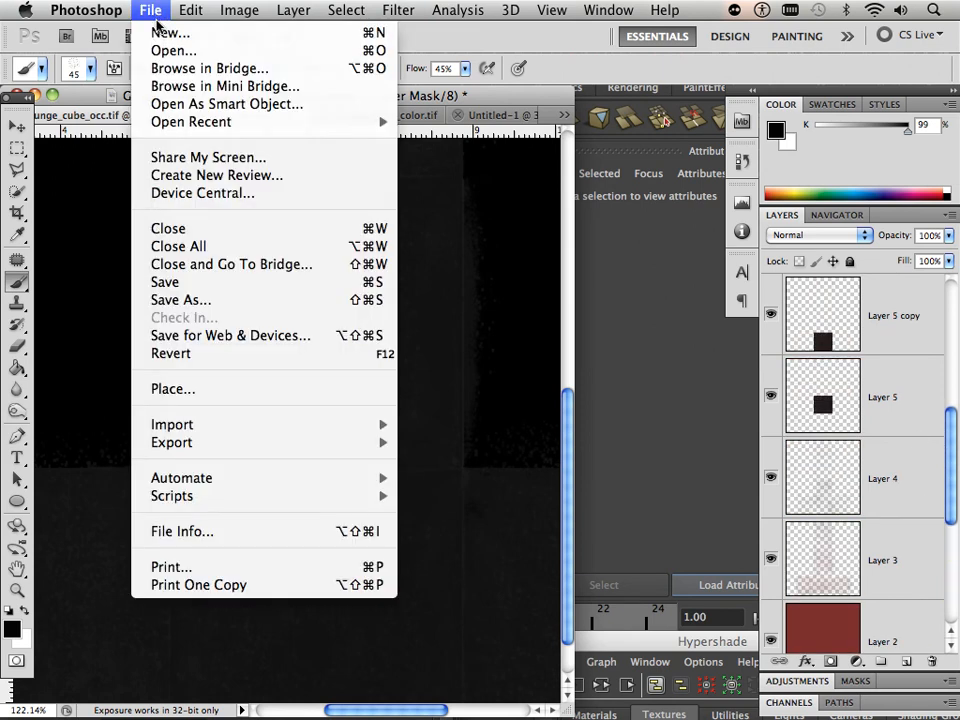
click(208, 300)
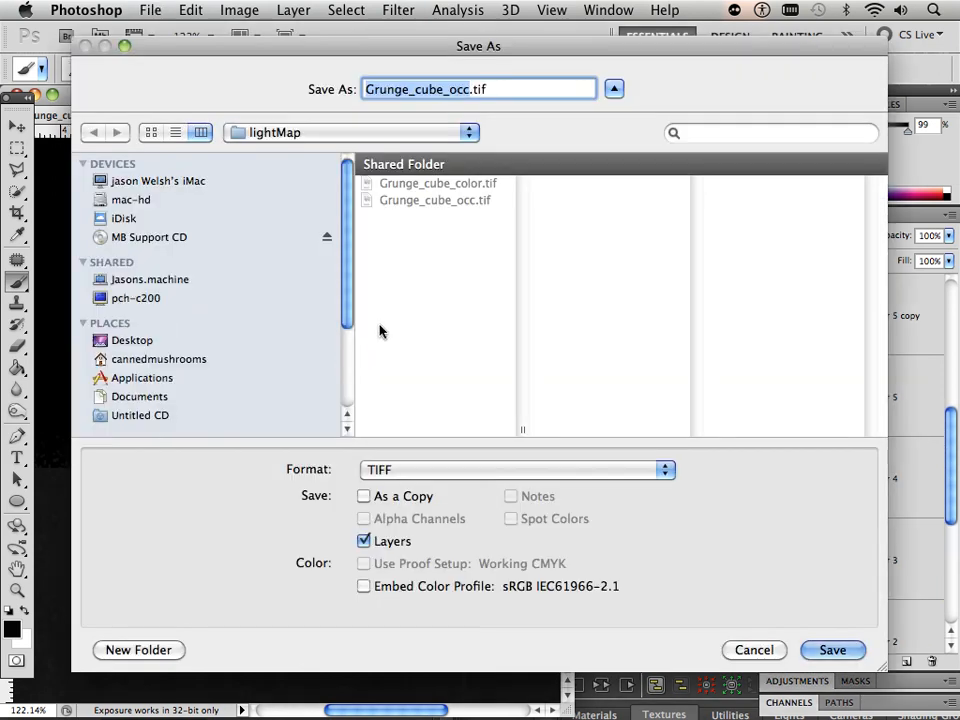
click(422, 472)
click(382, 470)
click(364, 541)
Name the copy Grunge_cube_spec.tif and save it in the lightMap folder without image compression, discarding the layers.
click(521, 90)
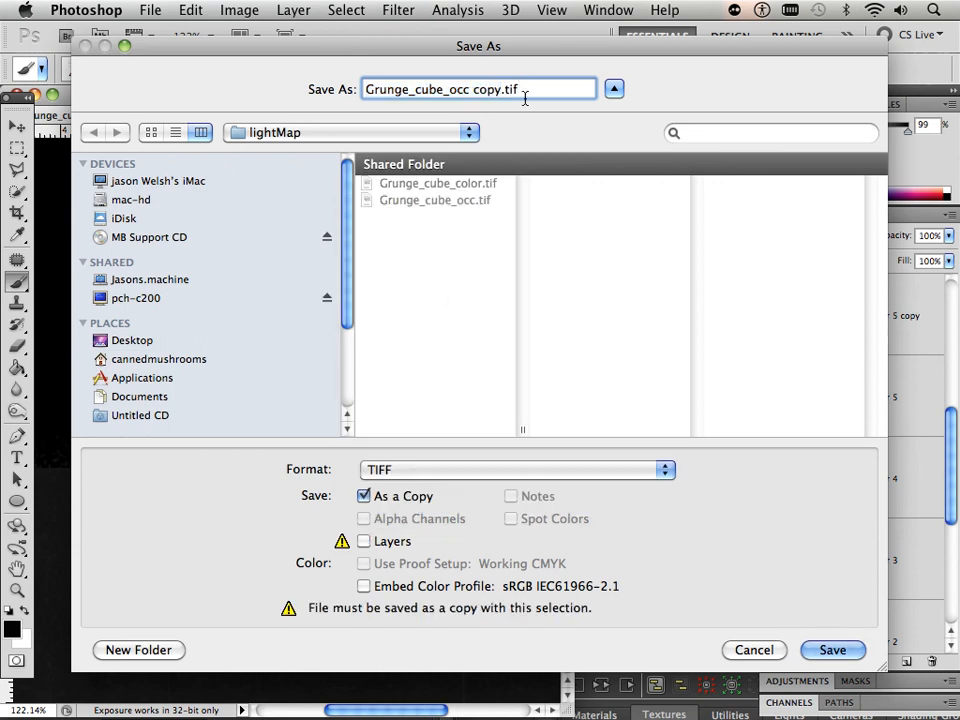
key(BackSpace)
key(BackSpace)
key(BackSpace)
key(BackSpace)
key(BackSpace)
key(BackSpace)
key(BackSpace)
key(BackSpace)
key(BackSpace)
key(BackSpace)
key(BackSpace)
key(BackSpace)
text(spec)
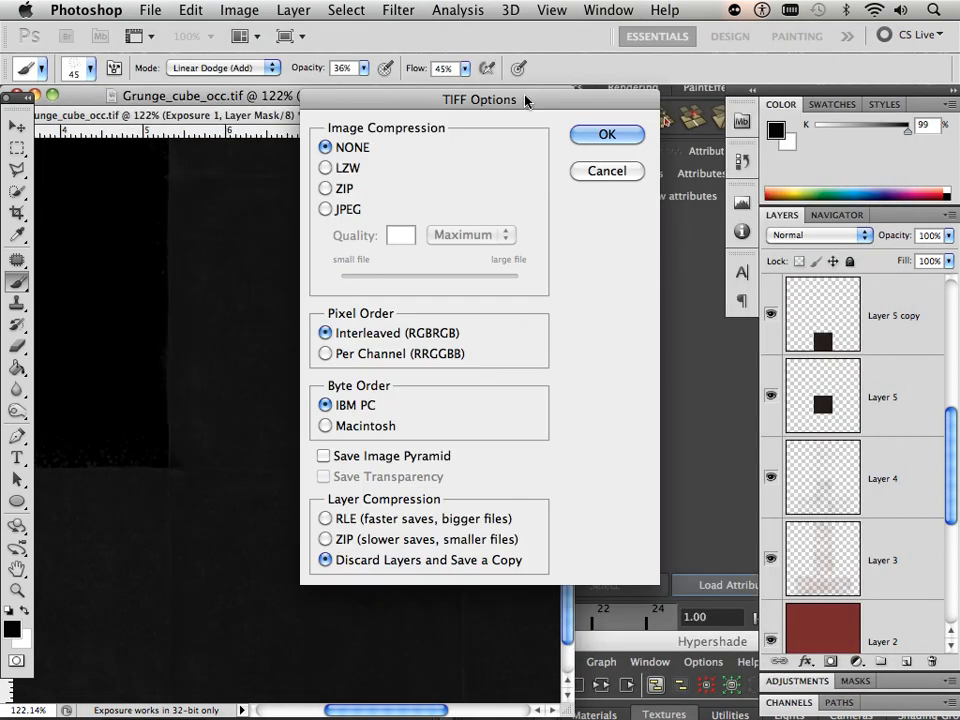
click(600, 135)
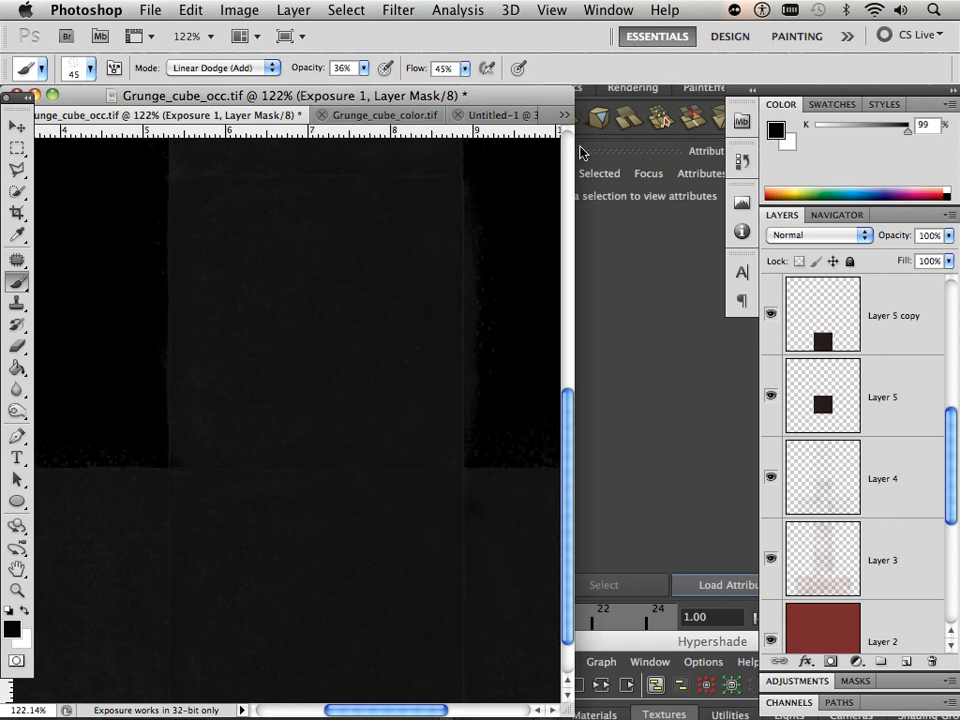
Switch to Maya, bring Hypershade up over the viewport and look through the grunge_cube folder in Finder.
click(644, 343)
click(383, 343)
alt+drag(370, 348, 250, 432)
alt+right_drag(250, 432, 276, 418)
mouse_move(276, 418)
alt+mouse_down()
mouse_move(283, 381)
mouse_move(275, 398)
alt+mouse_up()
drag(503, 641, 346, 226)
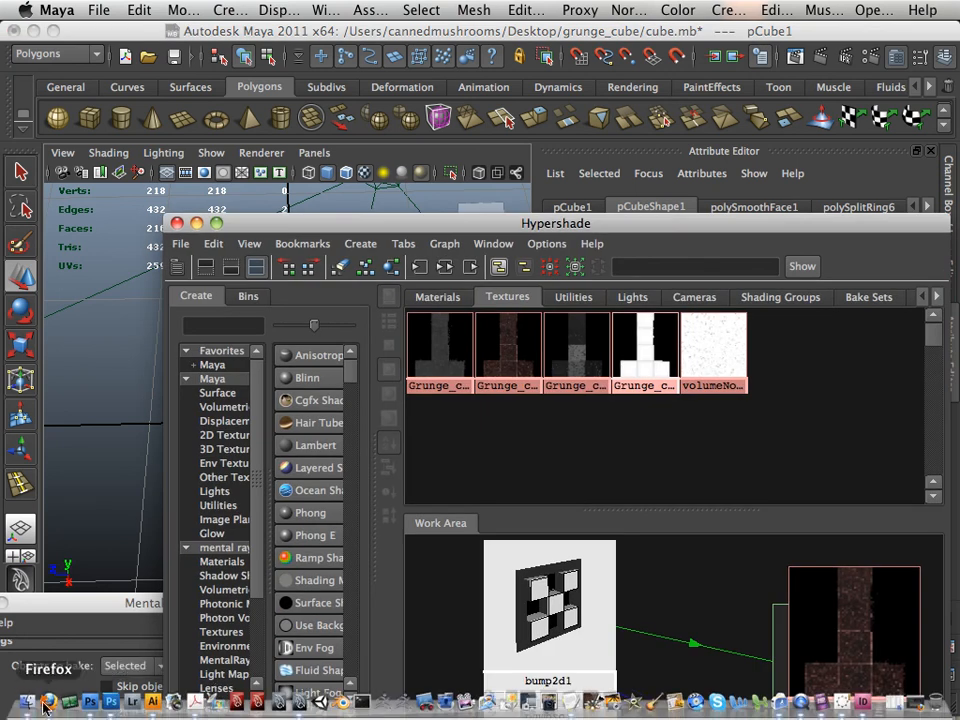
click(26, 707)
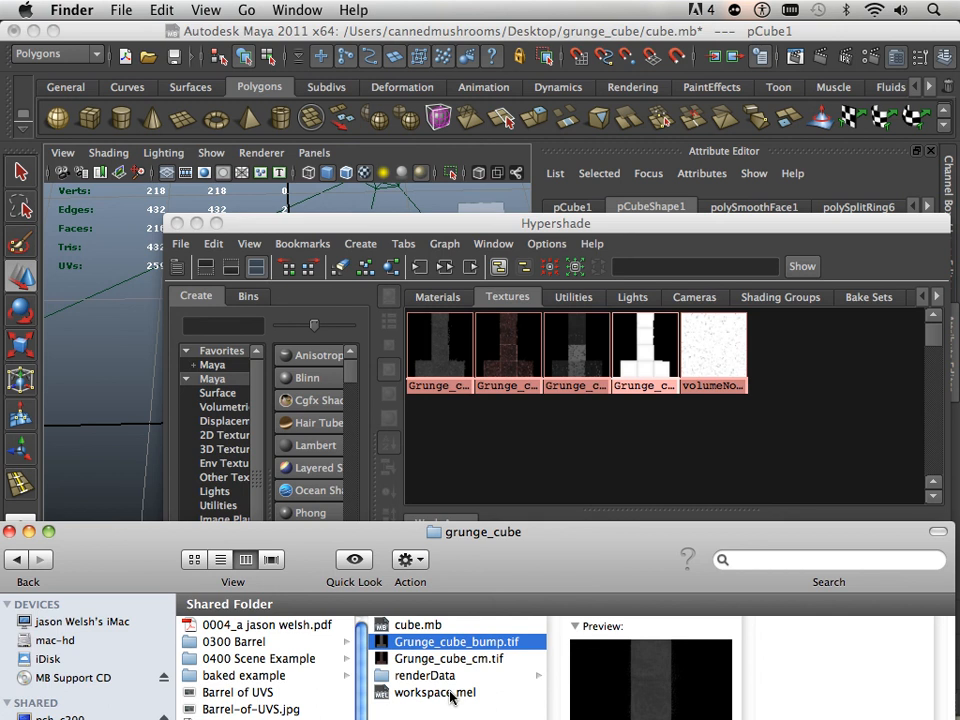
mouse_move(361, 704)
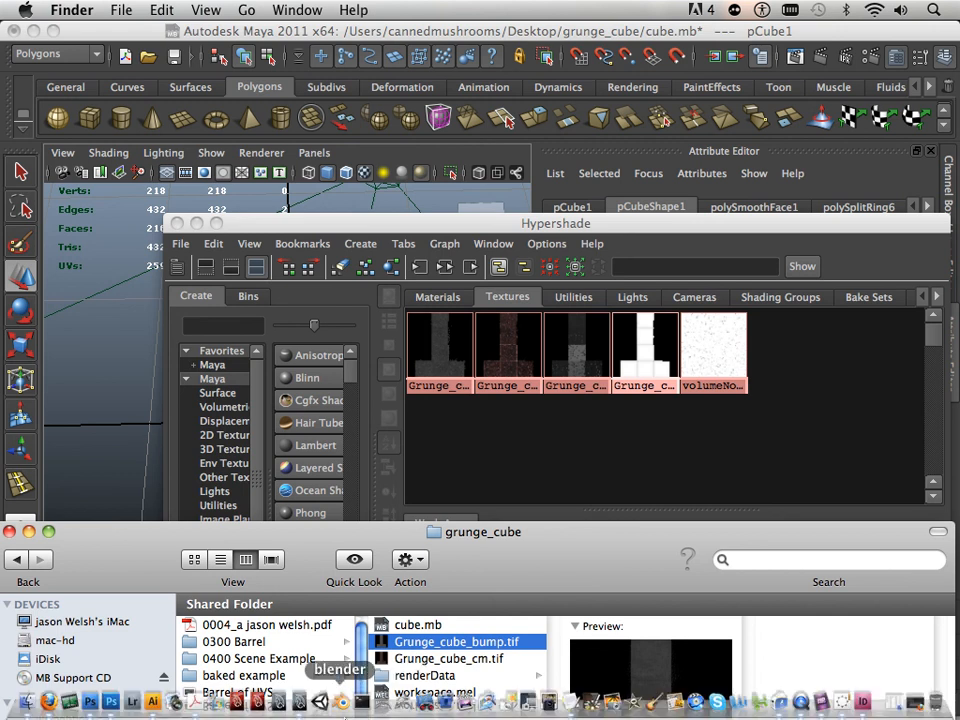
Switch to Photoshop and save the layered TIFF as Grunge_cube_spec.tif in the grunge_cube folder without image compression.
click(119, 705)
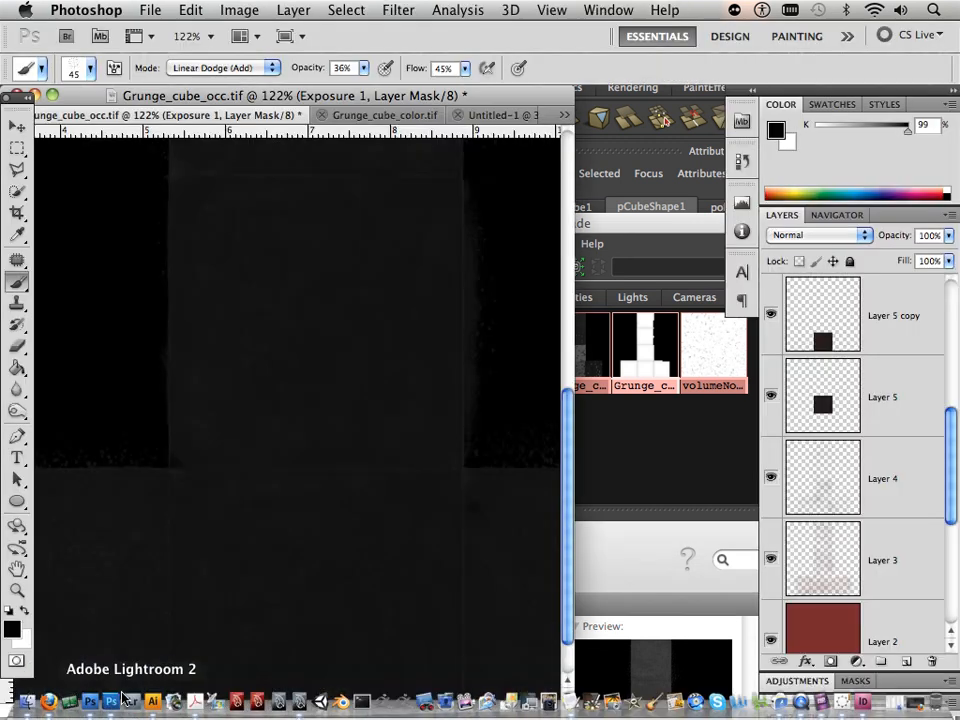
click(151, 10)
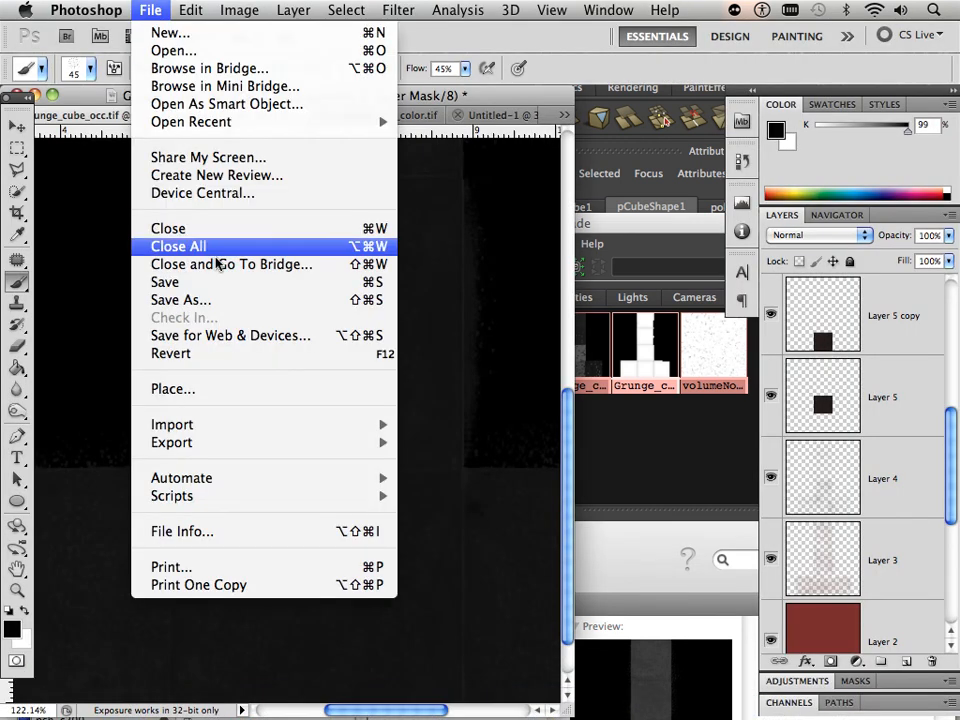
click(222, 301)
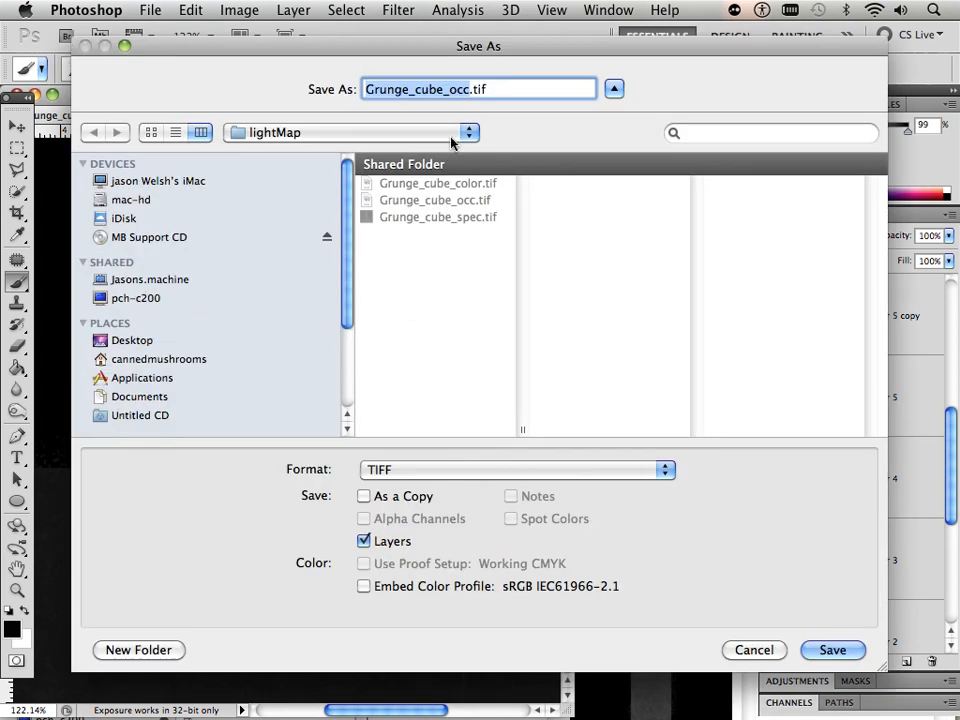
click(451, 139)
click(433, 191)
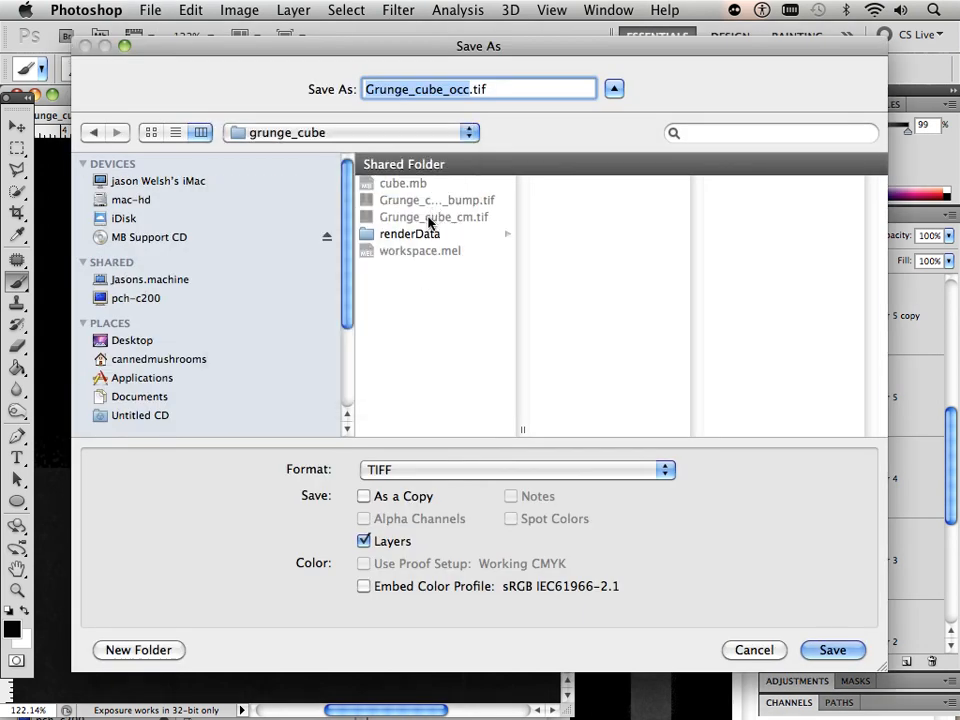
click(468, 91)
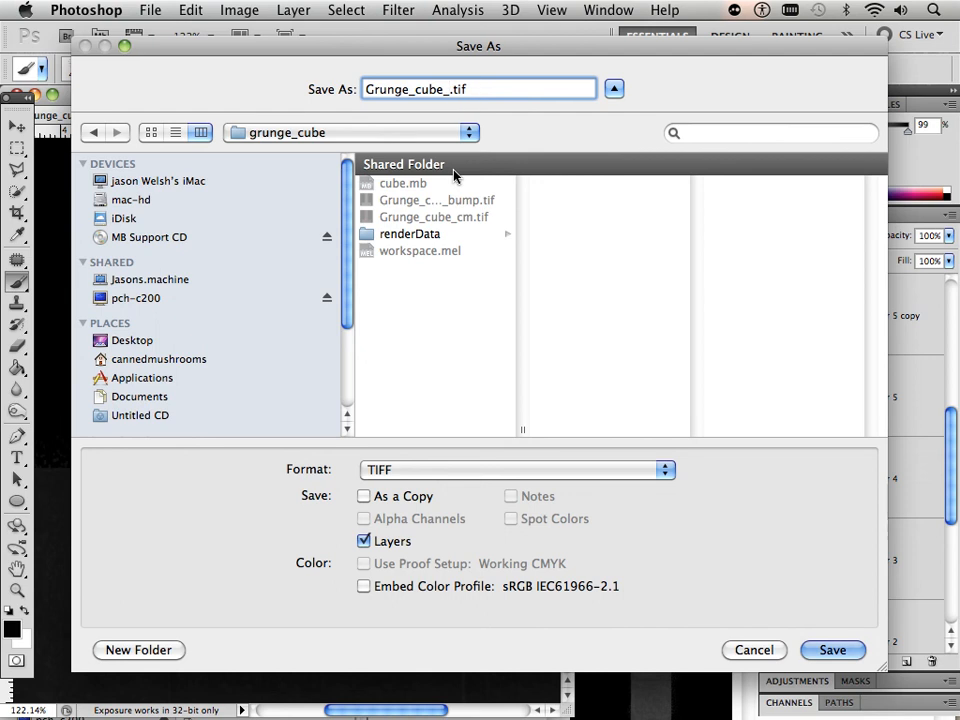
text(spe)
key(Return)
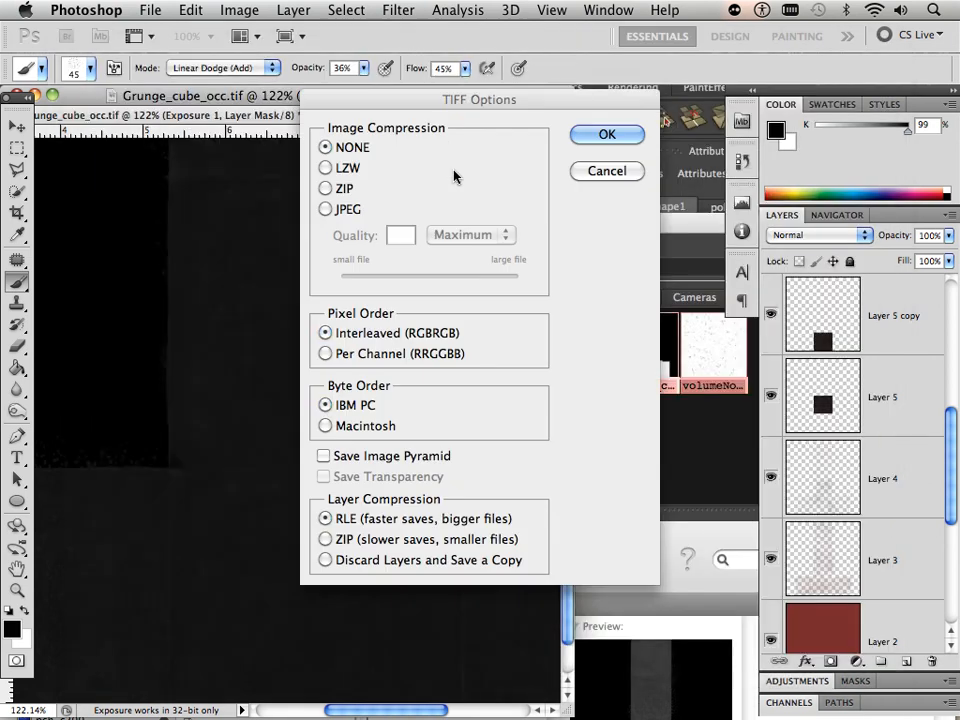
click(606, 137)
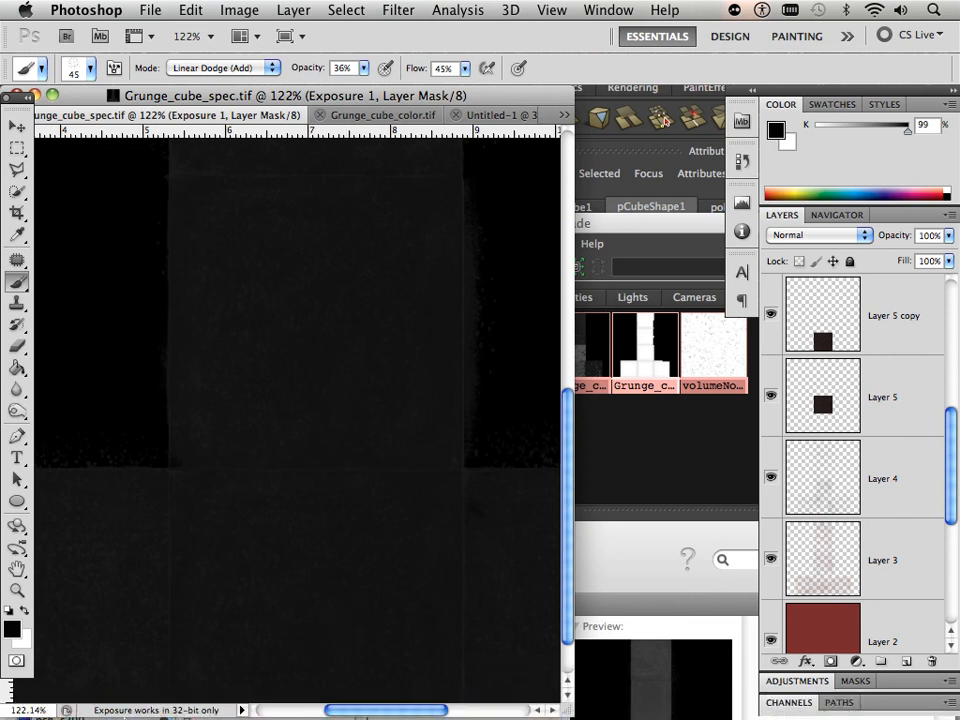
Import Grunge_cube_spec.tif from Finder into Maya's Hypershade textures and move Hypershade clear of the Finder window.
click(22, 708)
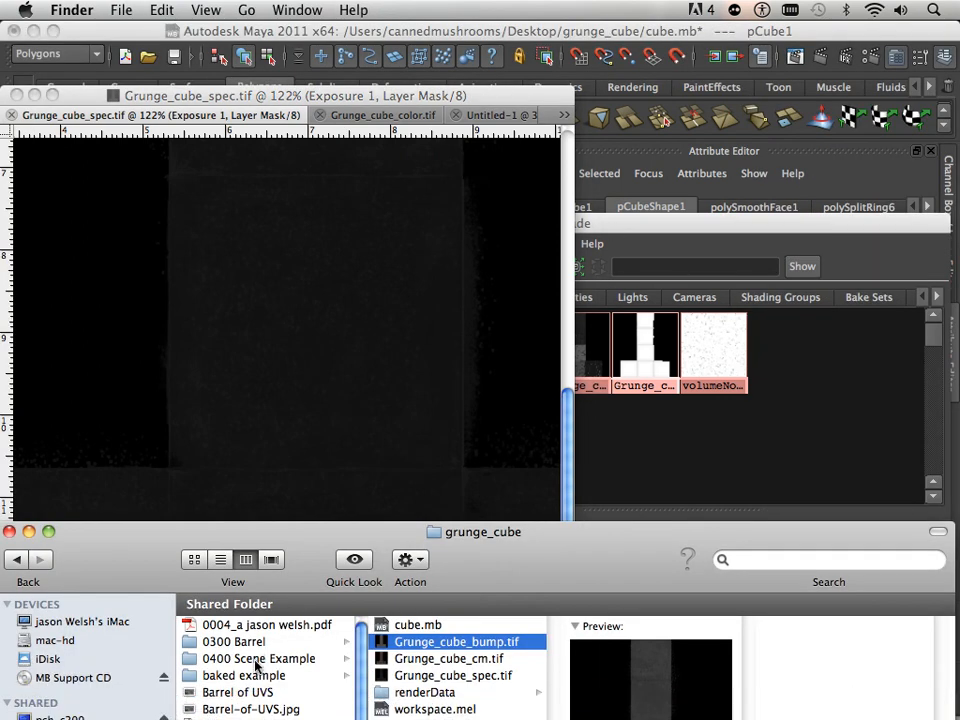
click(440, 678)
drag(430, 688, 718, 461)
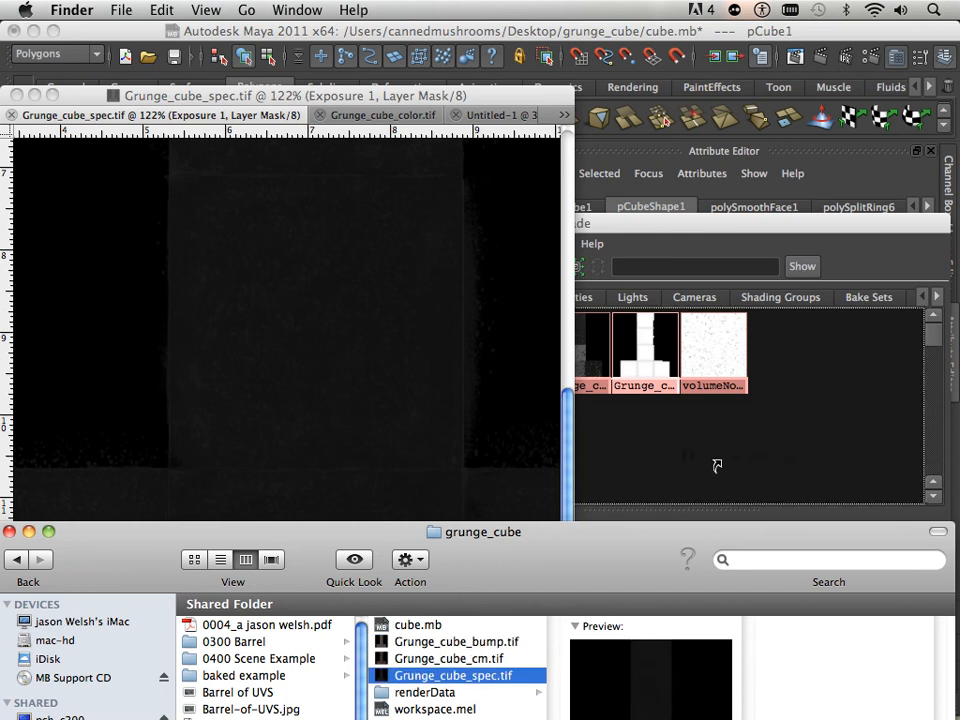
drag(490, 97, 270, 484)
drag(433, 224, 262, 55)
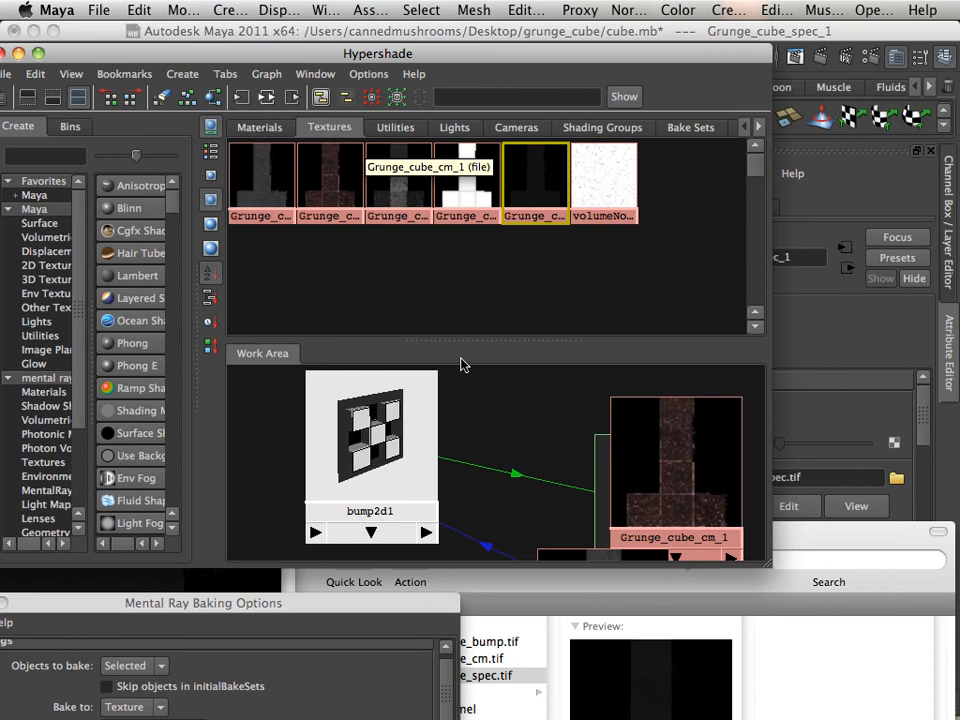
Spread the Grunge_cube_cm_1 and Grunge_cube_bump_1 nodes apart so the blinn1 node is uncovered in the work area.
scroll(551, 456, down, 2)
scroll(314, 406, down, 2)
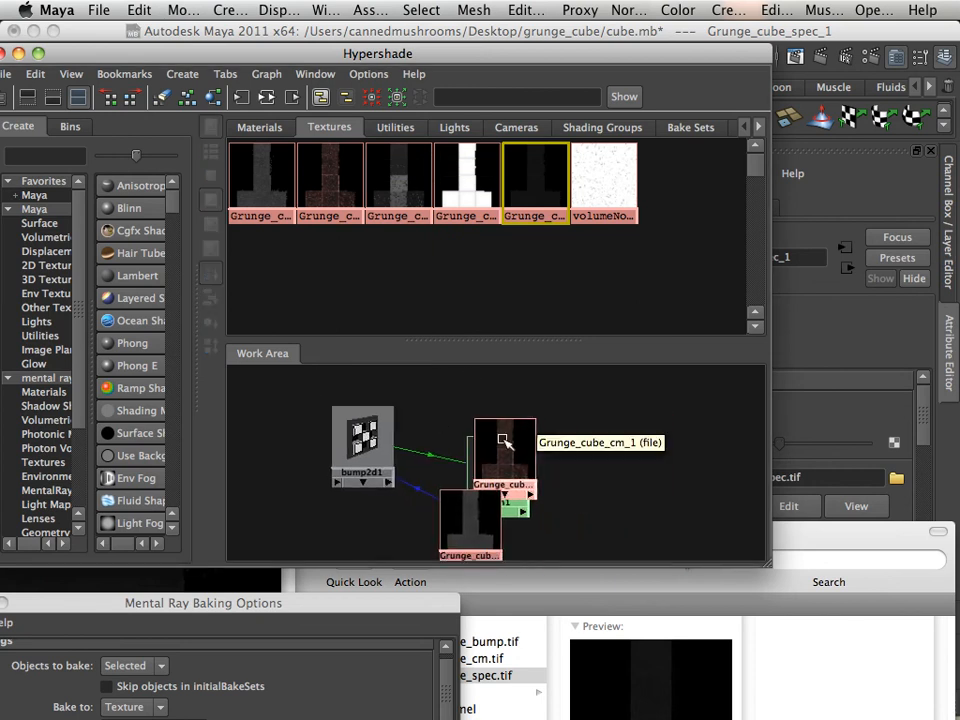
drag(504, 439, 636, 401)
drag(494, 486, 352, 521)
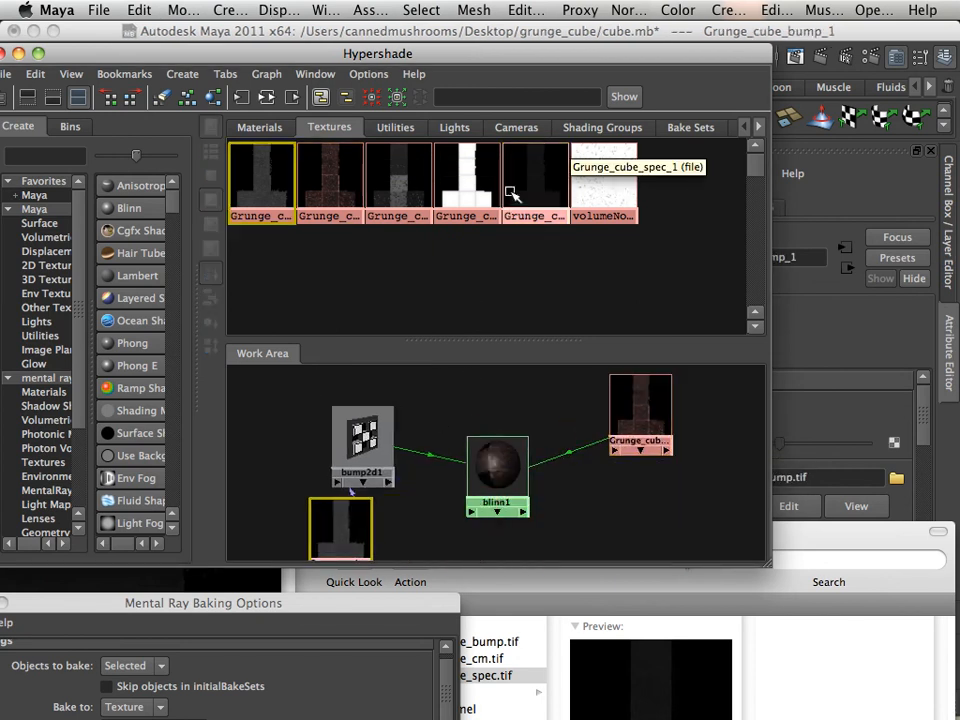
Connect Grunge_cube_spec_1 to blinn1's specularColor and place the texture node beside the material.
middle_drag(530, 188, 502, 478)
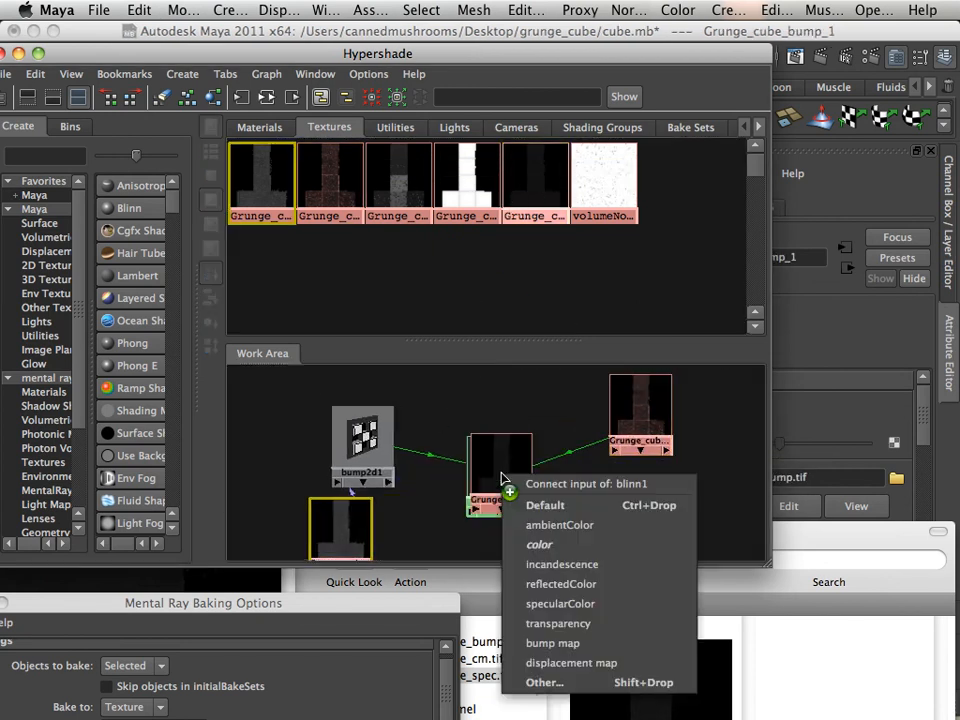
click(535, 604)
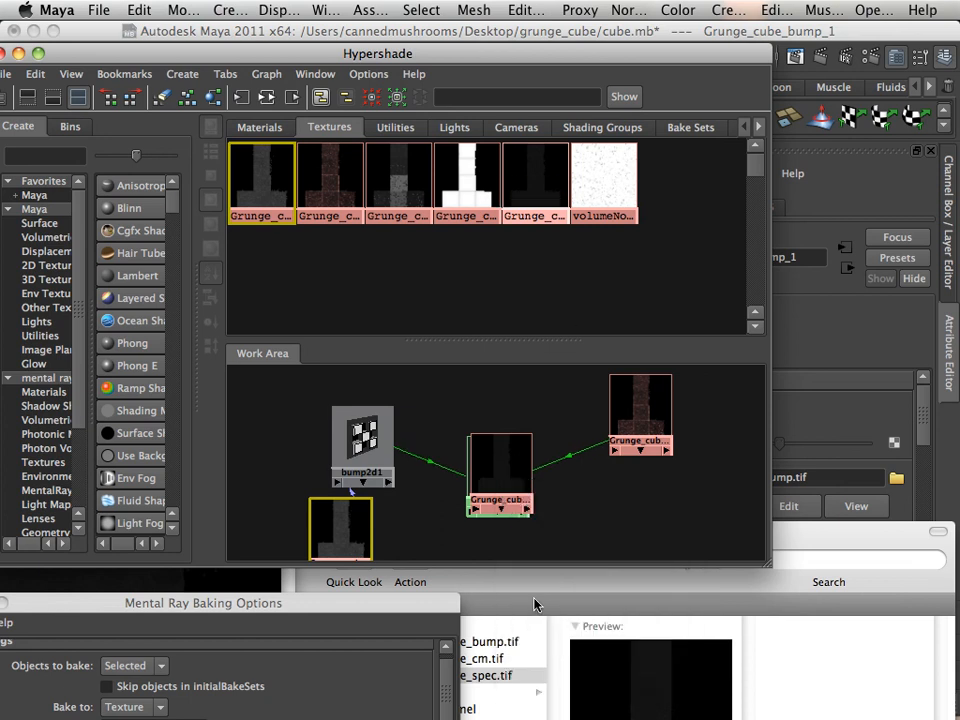
drag(521, 510, 572, 508)
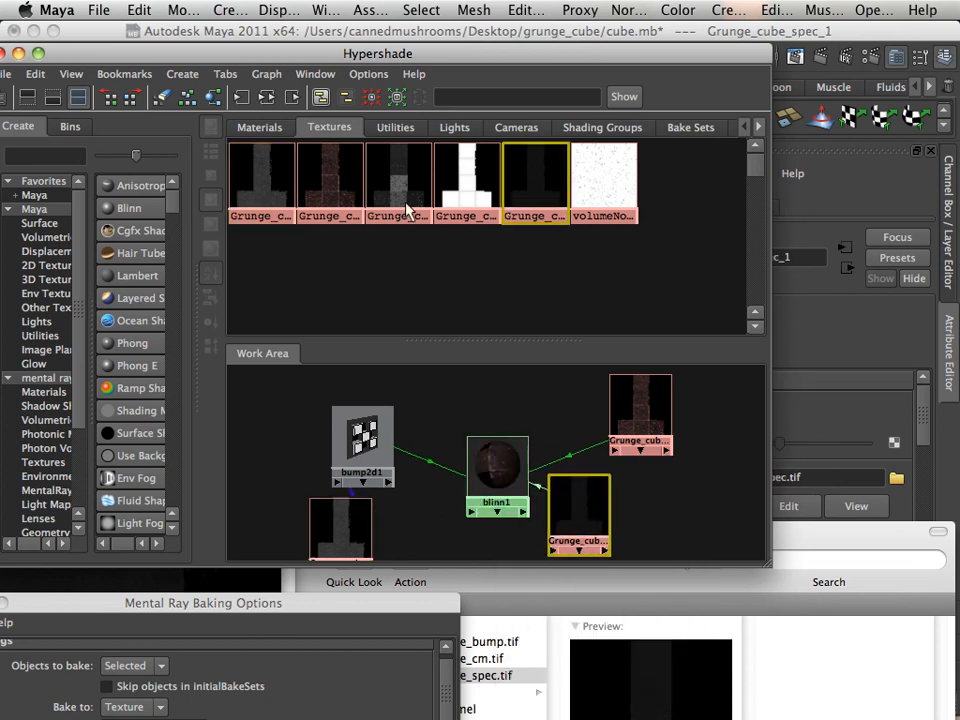
Move Hypershade below the viewport and set the viewport to show all object types.
drag(336, 52, 618, 488)
alt+drag(360, 335, 180, 331)
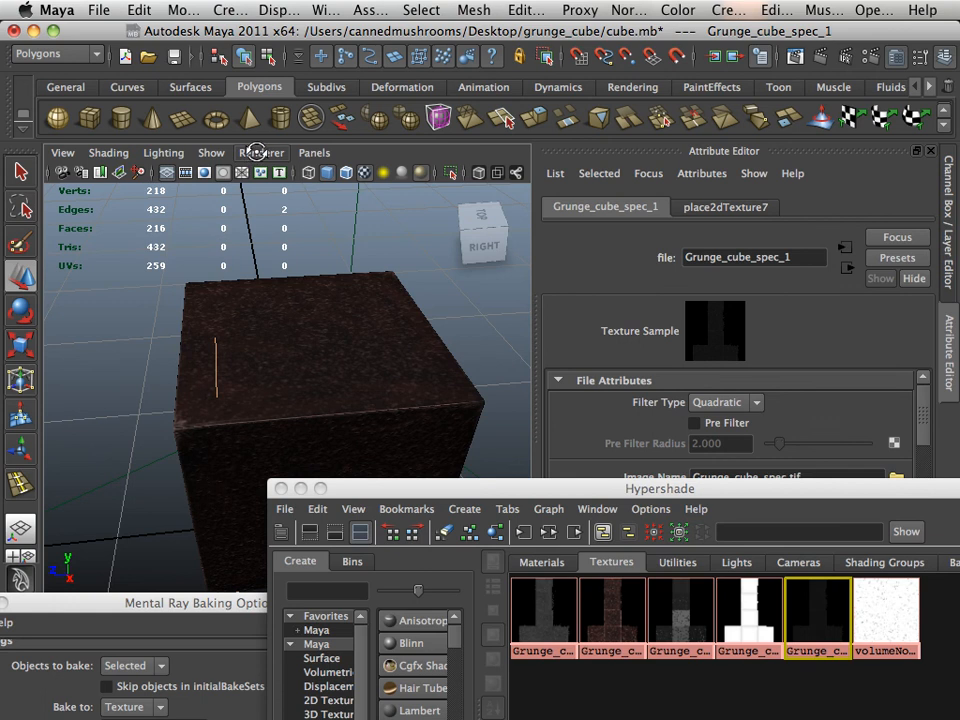
click(256, 152)
click(258, 181)
click(211, 152)
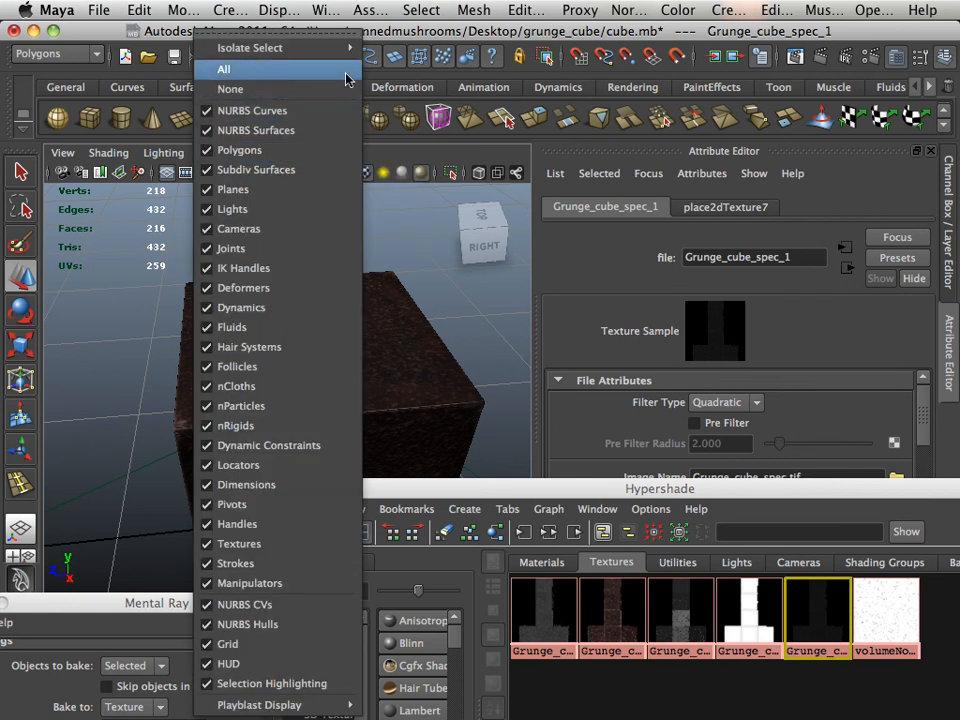
click(345, 72)
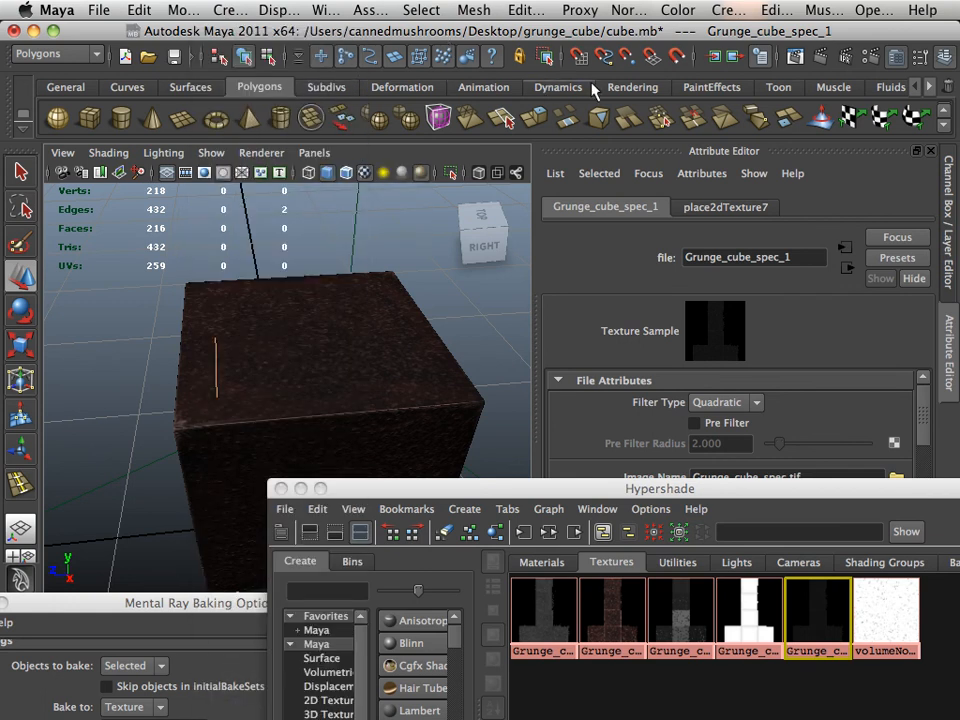
Create a point light, light the viewport with the scene lights and move the light up beside the cube.
click(632, 87)
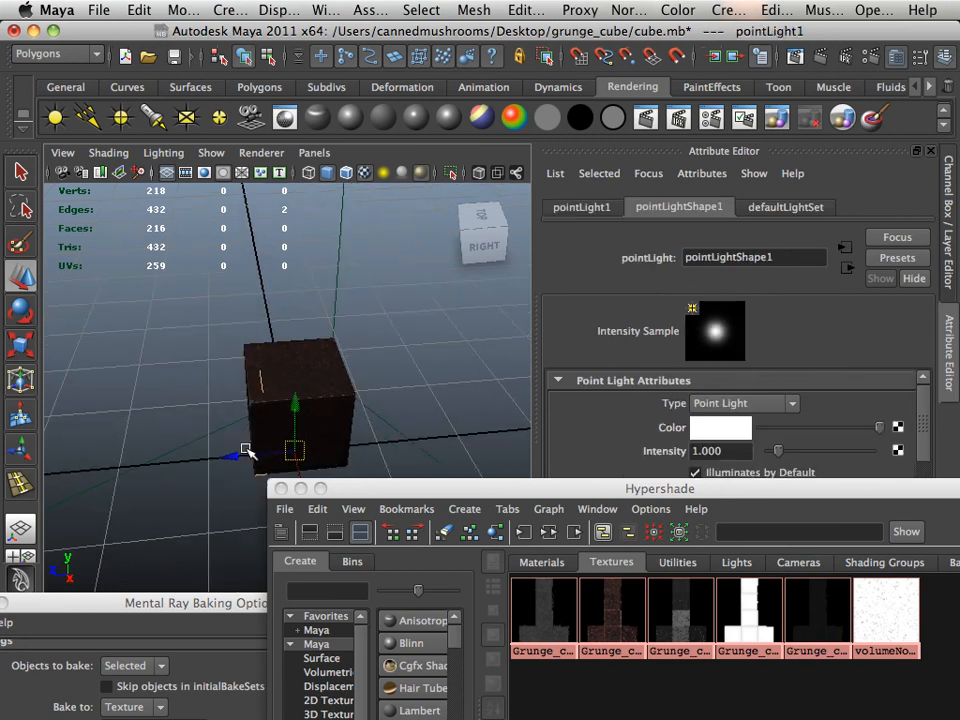
drag(216, 425, 216, 305)
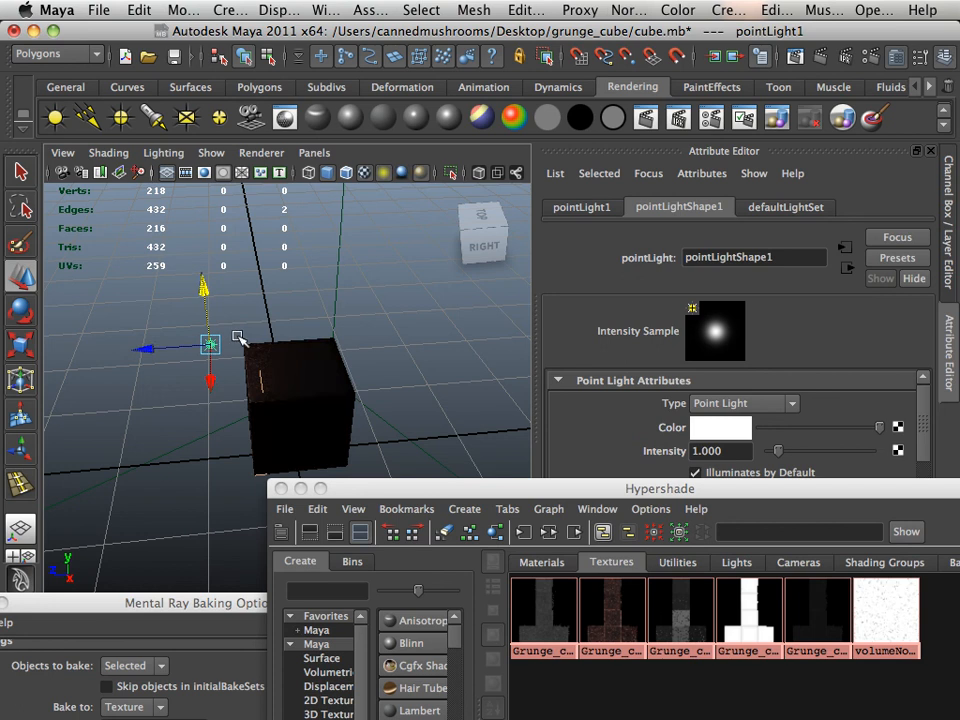
mouse_move(190, 378)
alt+mouse_down()
mouse_move(257, 381)
mouse_move(227, 414)
mouse_move(120, 318)
mouse_move(317, 396)
mouse_move(176, 306)
mouse_move(168, 278)
alt+mouse_up()
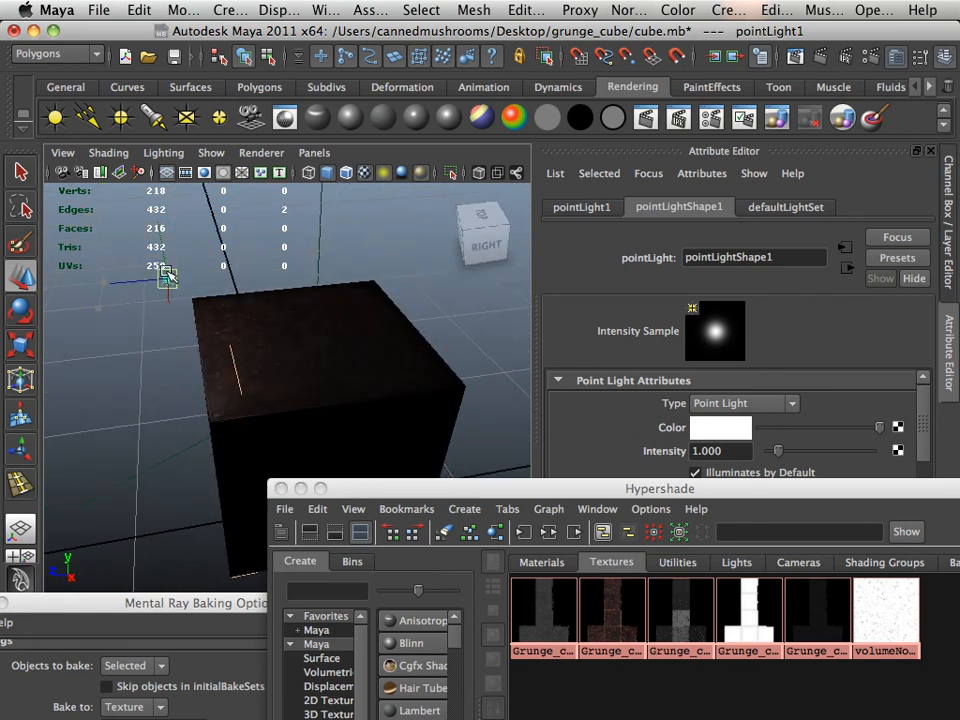
drag(94, 244, 105, 303)
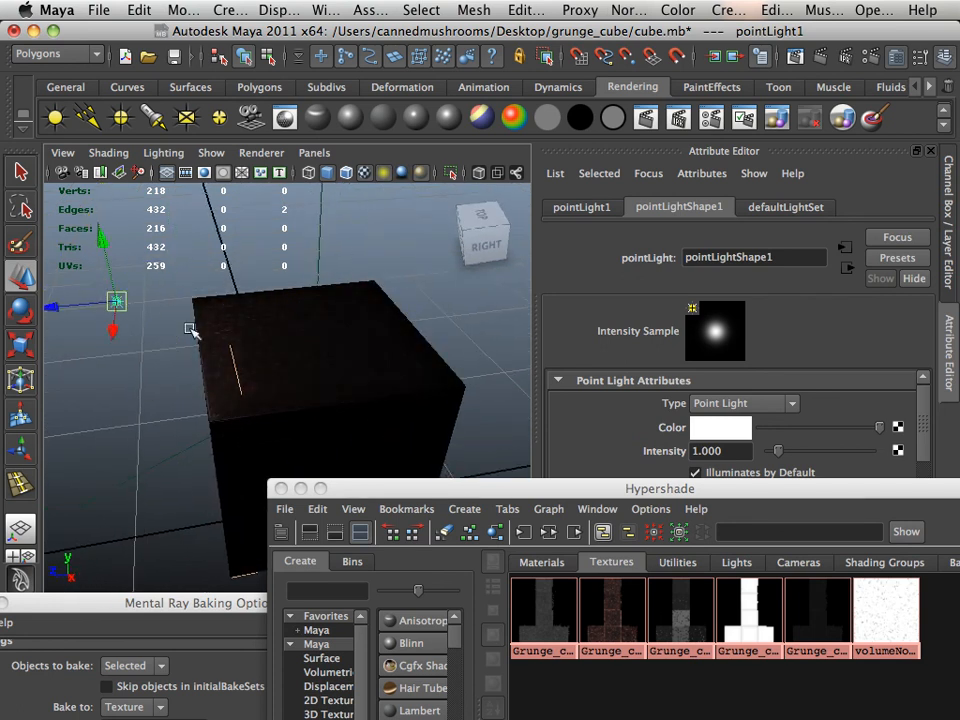
Reposition the point light above the cube and over to its opposite side to test the specular highlights.
alt+drag(190, 330, 190, 272)
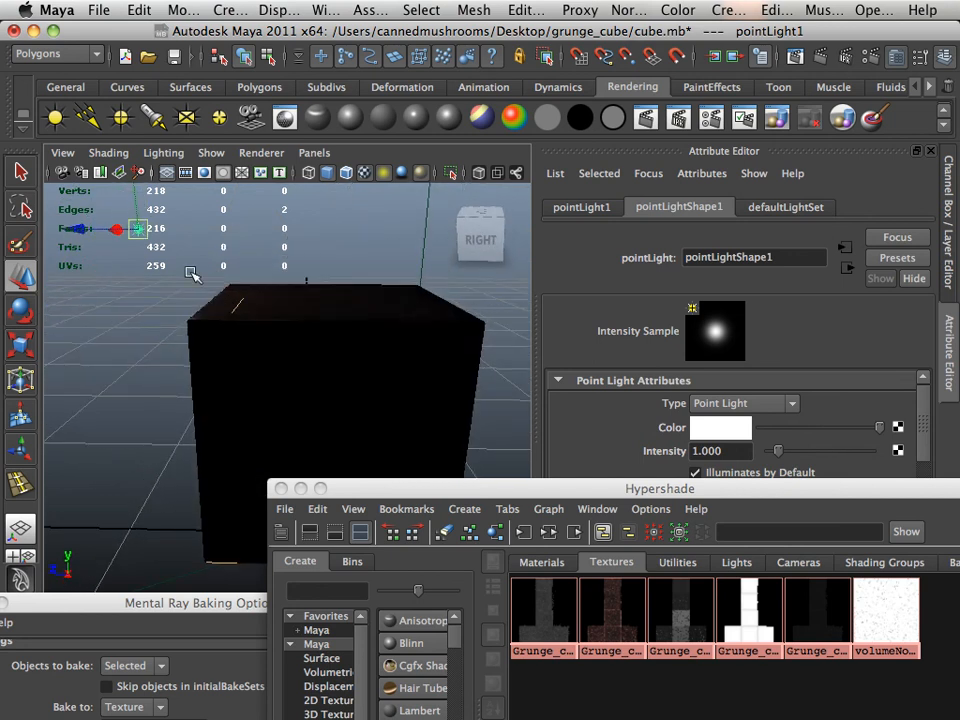
alt+drag(145, 200, 180, 238)
alt+drag(140, 350, 240, 340)
alt+right_drag(240, 340, 293, 343)
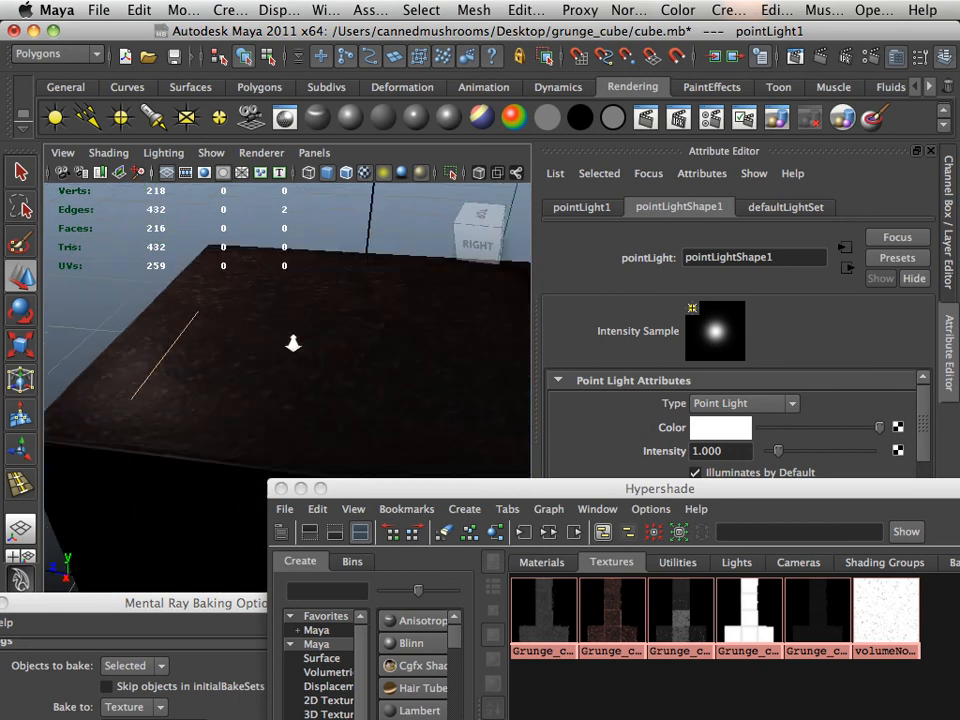
alt+drag(313, 343, 422, 369)
alt+right_drag(422, 369, 272, 395)
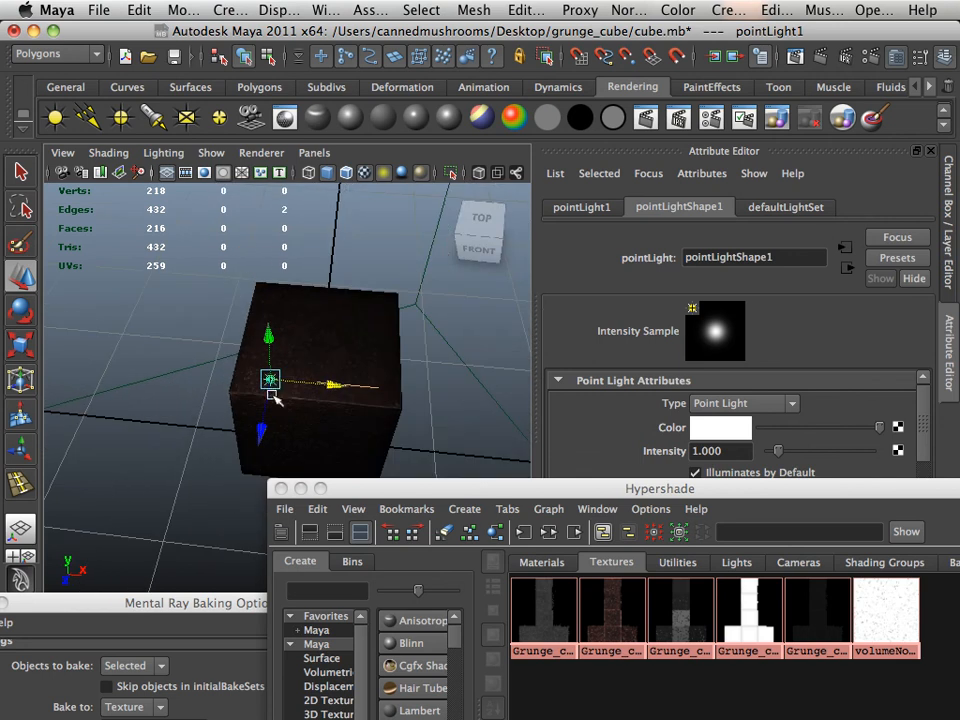
alt+drag(271, 393, 185, 378)
drag(222, 325, 287, 242)
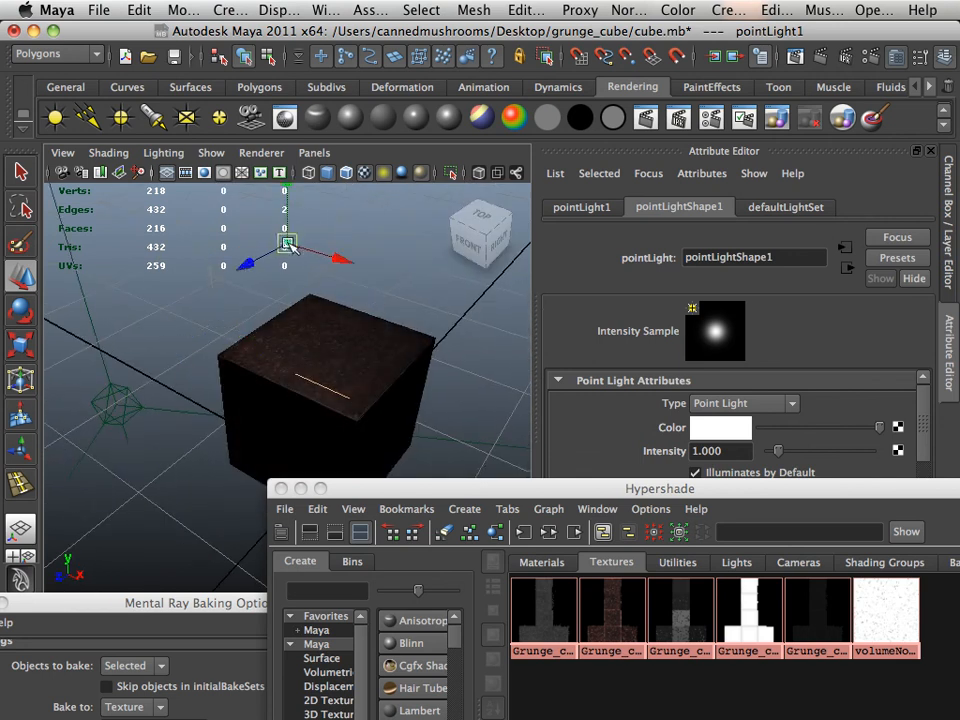
alt+drag(385, 350, 295, 313)
drag(263, 228, 343, 339)
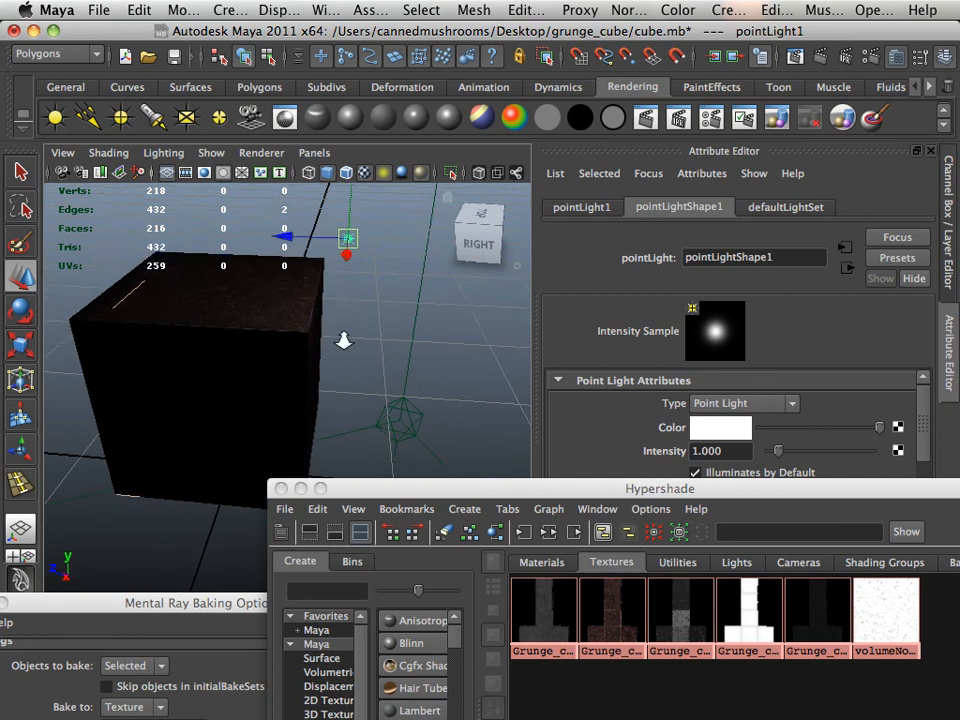
Raise the point light's Intensity to 2.844 with the cube's top face in close view.
alt+right_drag(343, 339, 349, 294)
alt+middle_drag(349, 294, 348, 335)
alt+drag(348, 335, 358, 339)
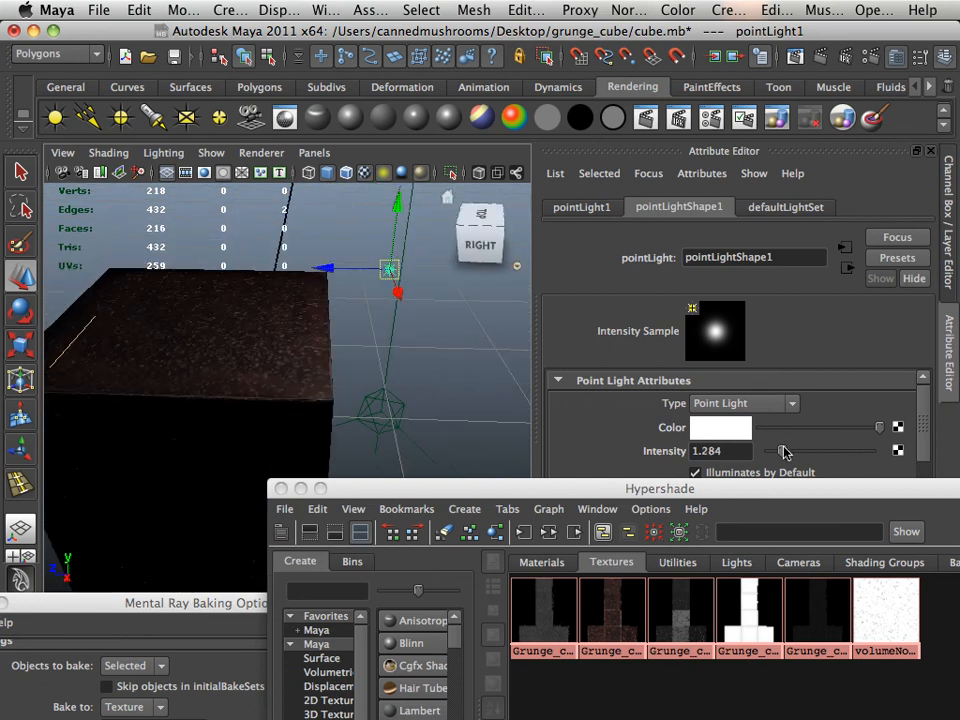
drag(784, 451, 799, 452)
Move the point light farther out behind the cube and inspect the specular detail on its top and back faces.
alt+right_drag(380, 280, 396, 364)
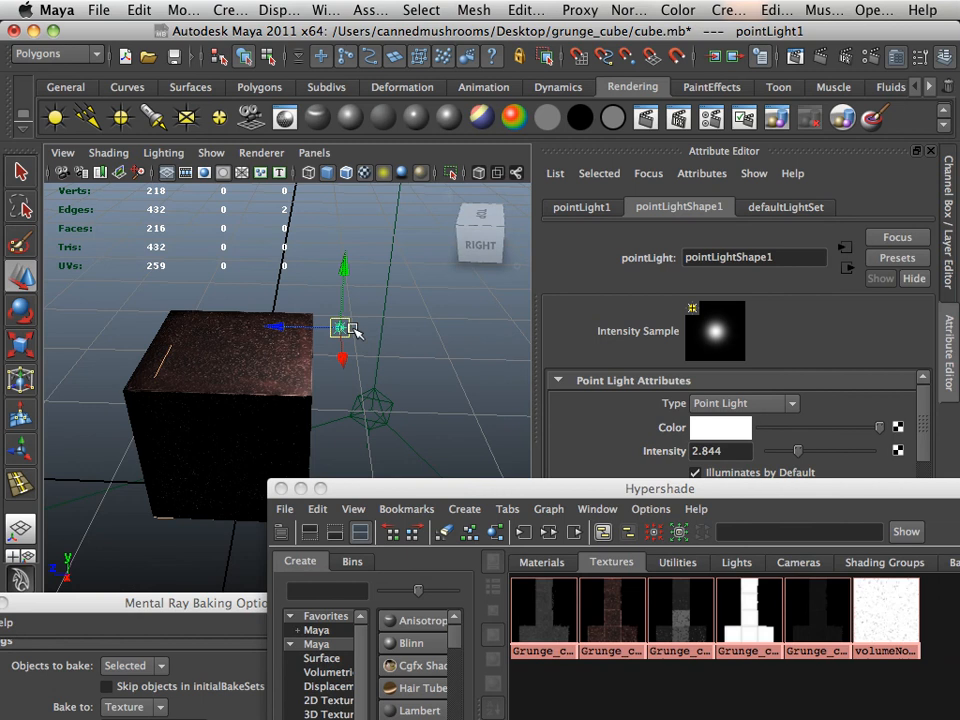
drag(352, 341, 444, 247)
drag(452, 351, 391, 326)
scroll(330, 350, up, 5)
alt+right_drag(391, 326, 246, 366)
alt+drag(286, 358, 325, 355)
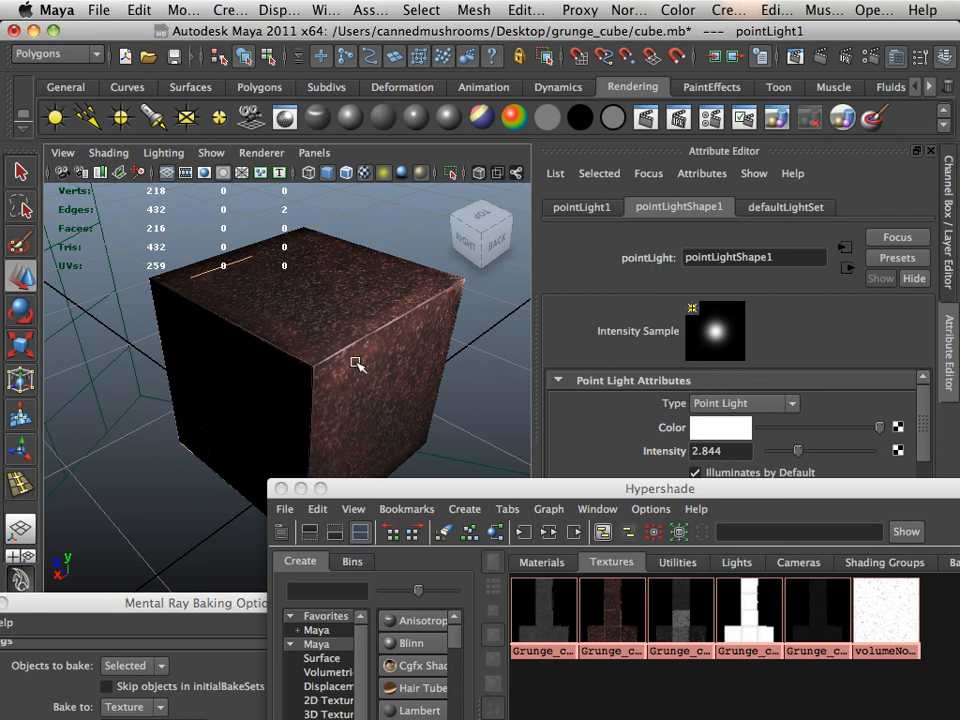